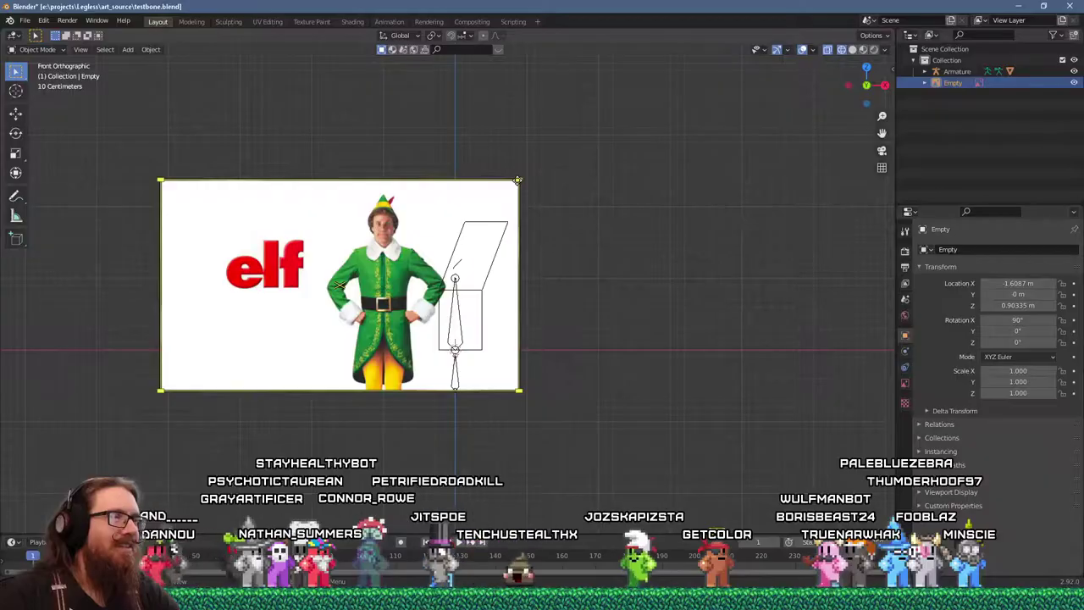
Lower the Empty's elf reference image opacity to about 0.07.
left_click(904, 383)
left_click_drag(1030, 380, 965, 379)
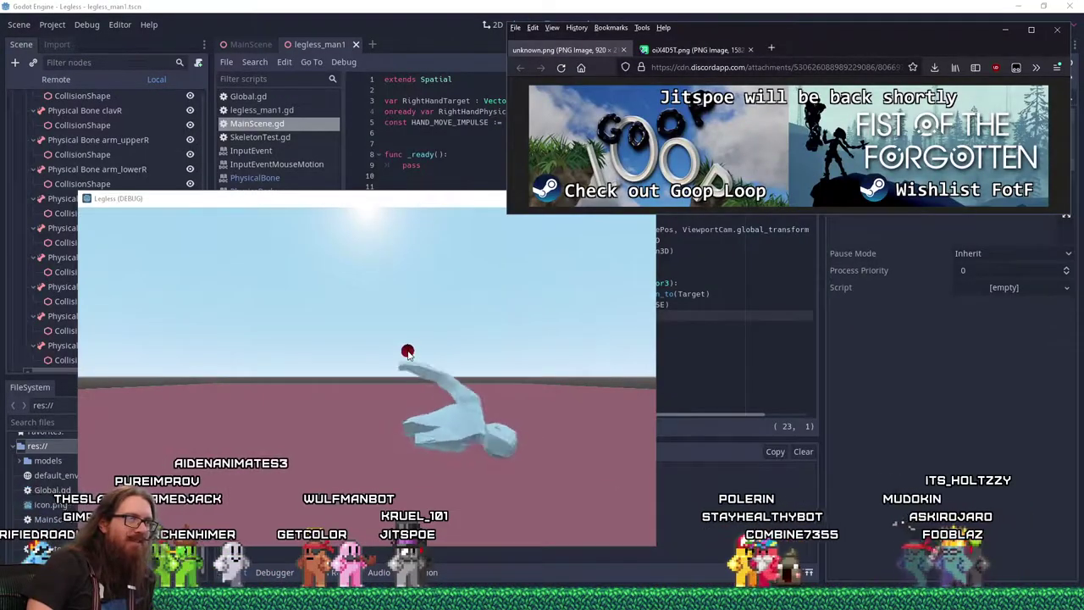
left_click_drag(421, 361, 356, 415)
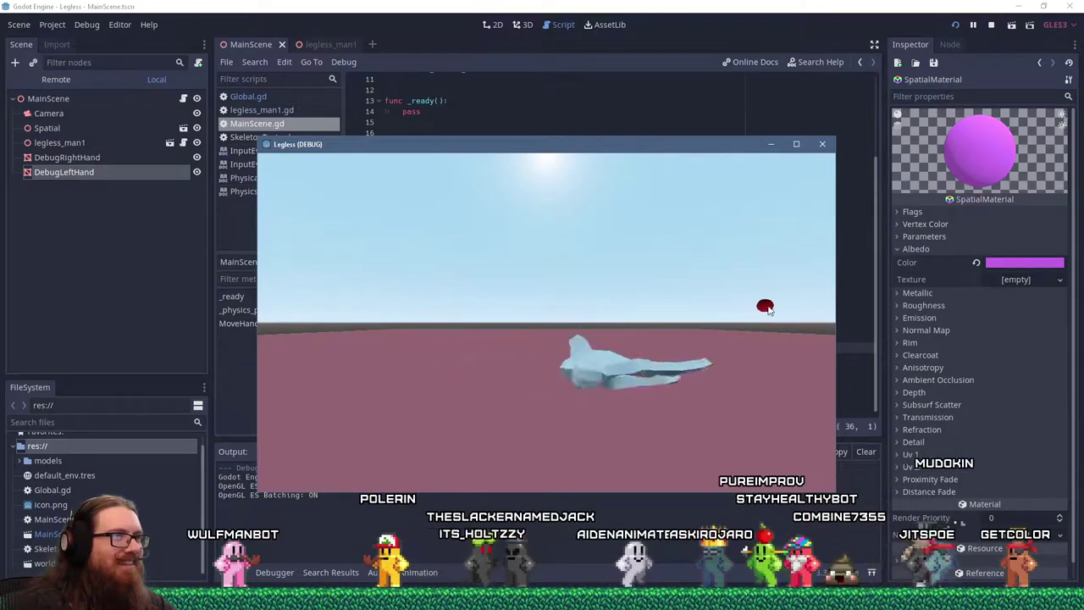
mouse_move(652, 320)
left_mouse_down()
mouse_move(357, 327)
mouse_move(331, 341)
mouse_move(783, 326)
mouse_move(727, 331)
left_mouse_up()
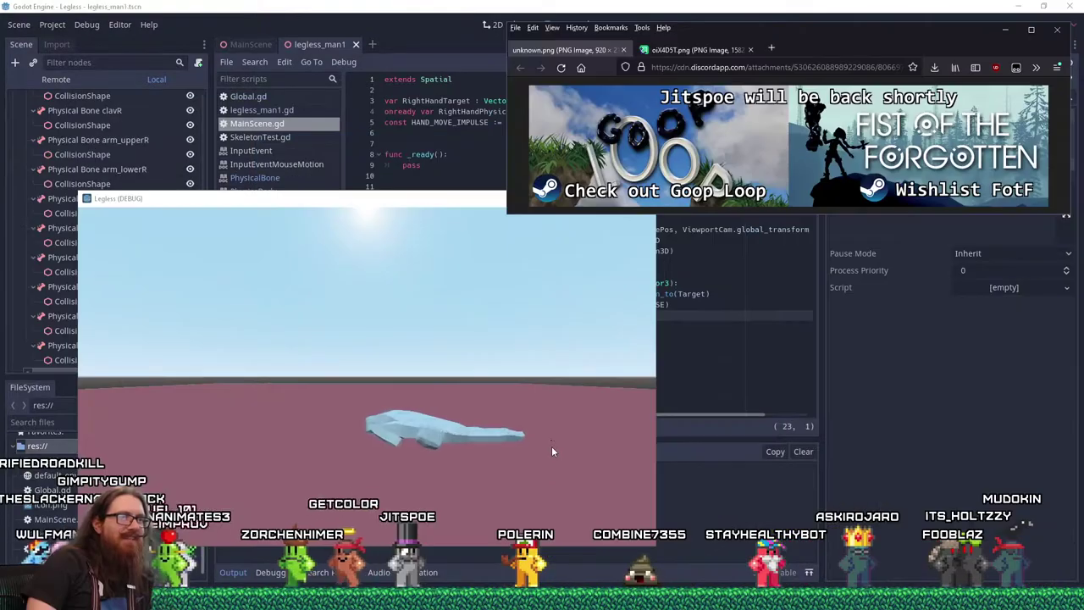
mouse_move(551, 449)
left_mouse_down()
mouse_move(559, 441)
mouse_move(466, 450)
mouse_move(545, 433)
left_mouse_up()
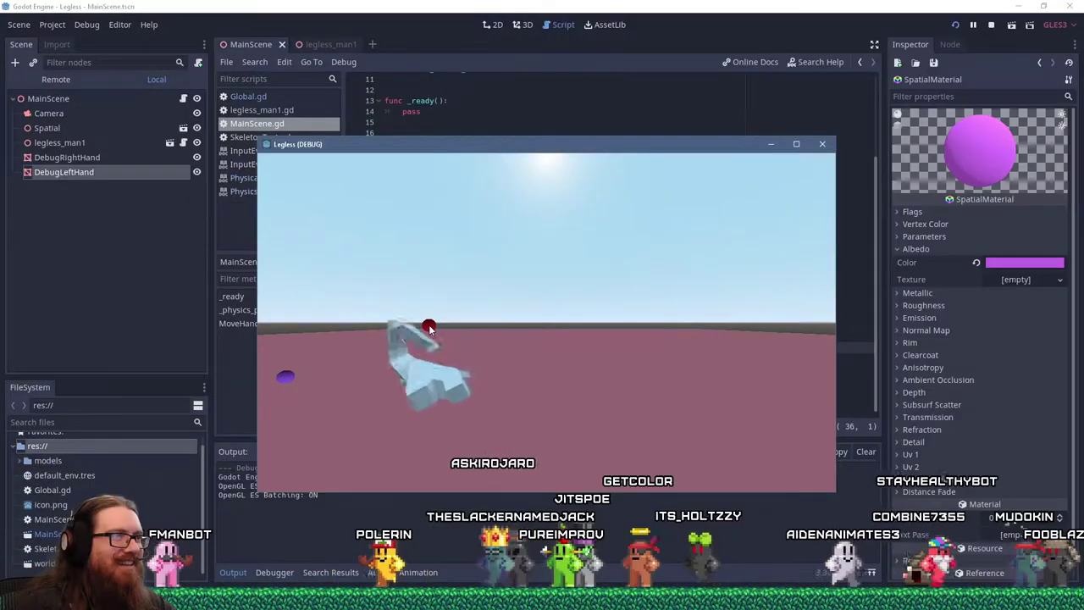
mouse_move(424, 307)
left_mouse_down()
mouse_move(429, 324)
mouse_move(623, 323)
mouse_move(635, 279)
mouse_move(754, 335)
mouse_move(640, 297)
mouse_move(659, 284)
mouse_move(654, 252)
mouse_move(664, 257)
left_mouse_up()
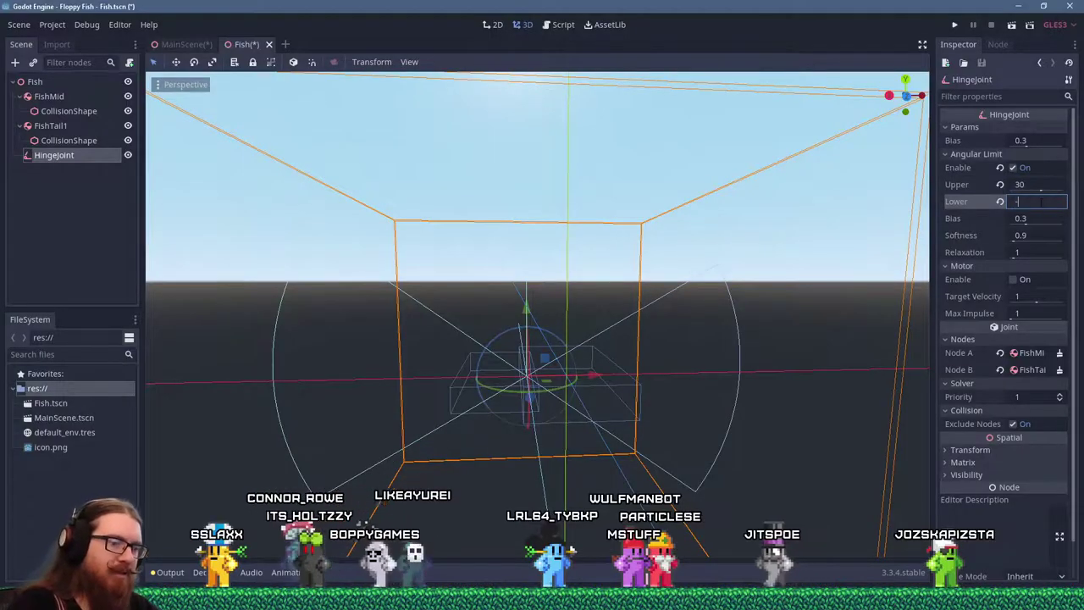
Set the tail hinge's lower angular limit to -30 and add flop_left and flop_right input actions.
type("-30")
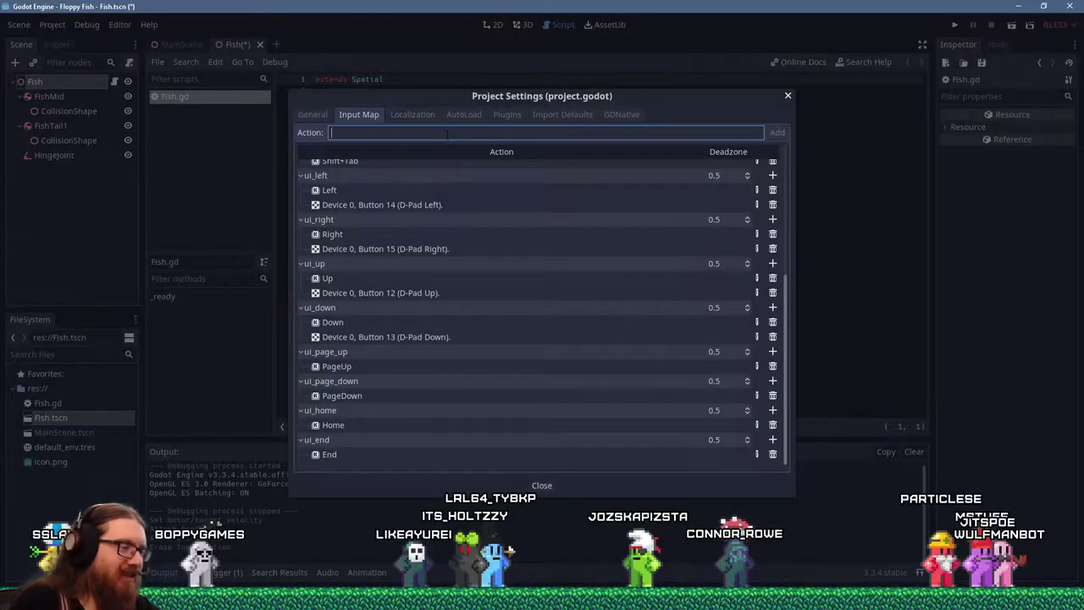
type("eft")
key("Return")
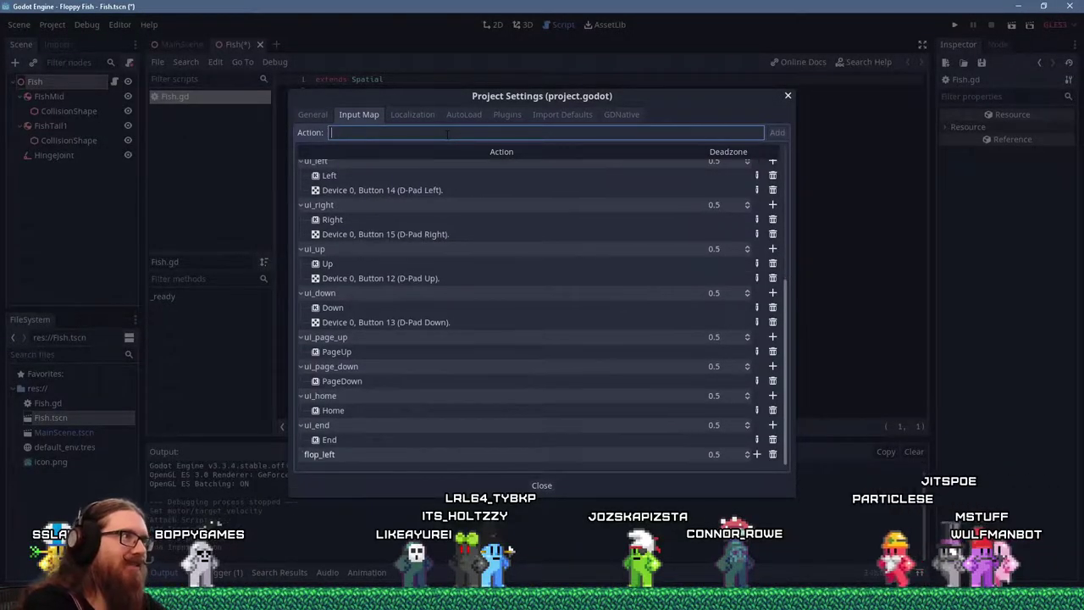
type("flop_right")
key("Return")
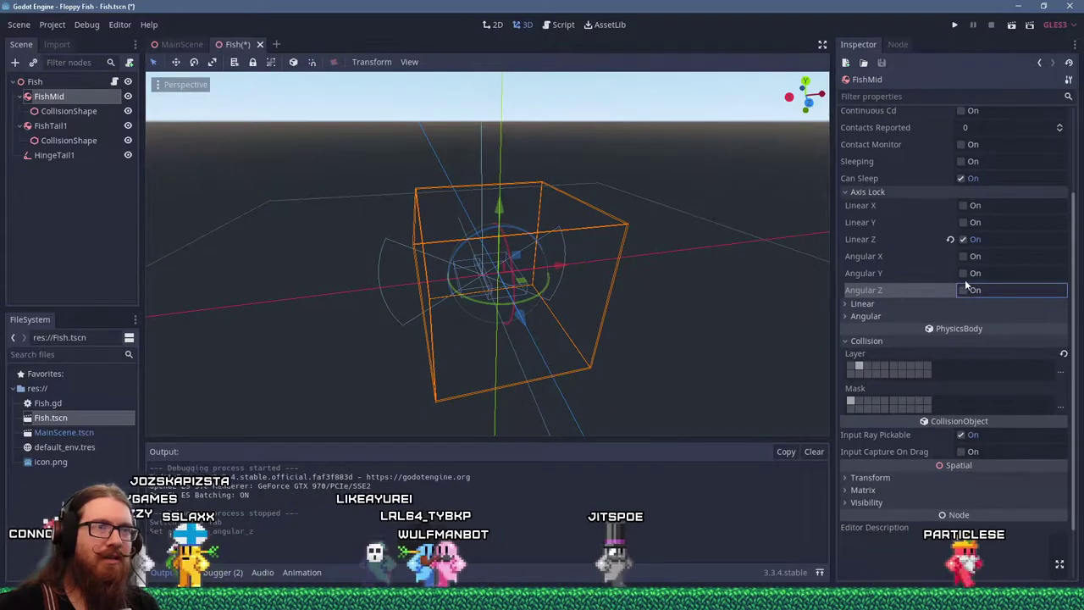
Lock FishMid's angular X and Y axes and switch the 3D physics engine to GodotPhysics.
left_click(963, 256)
left_click(963, 273)
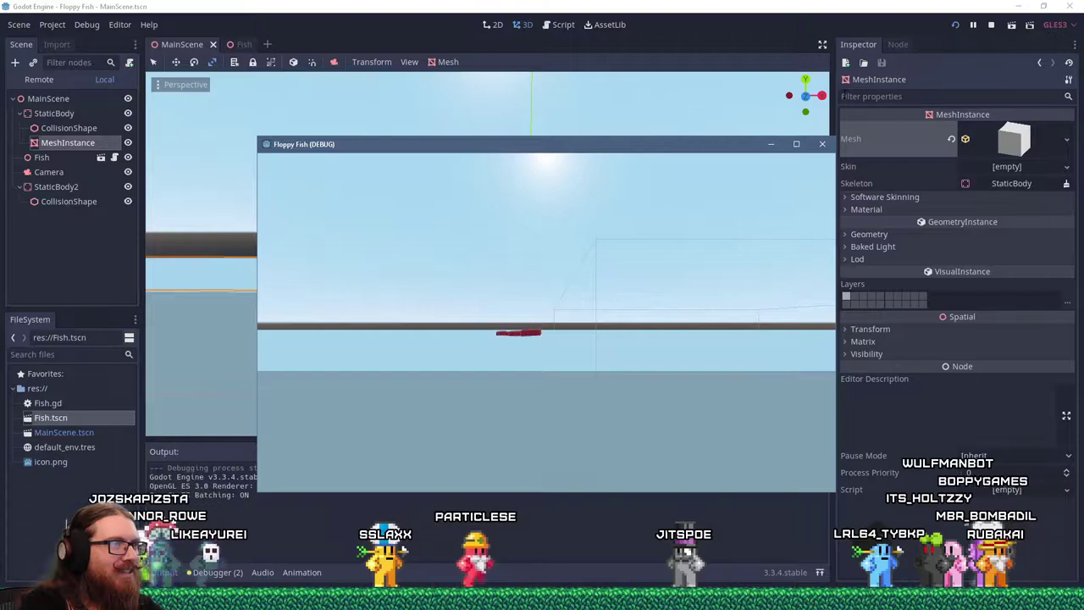
left_click(770, 153)
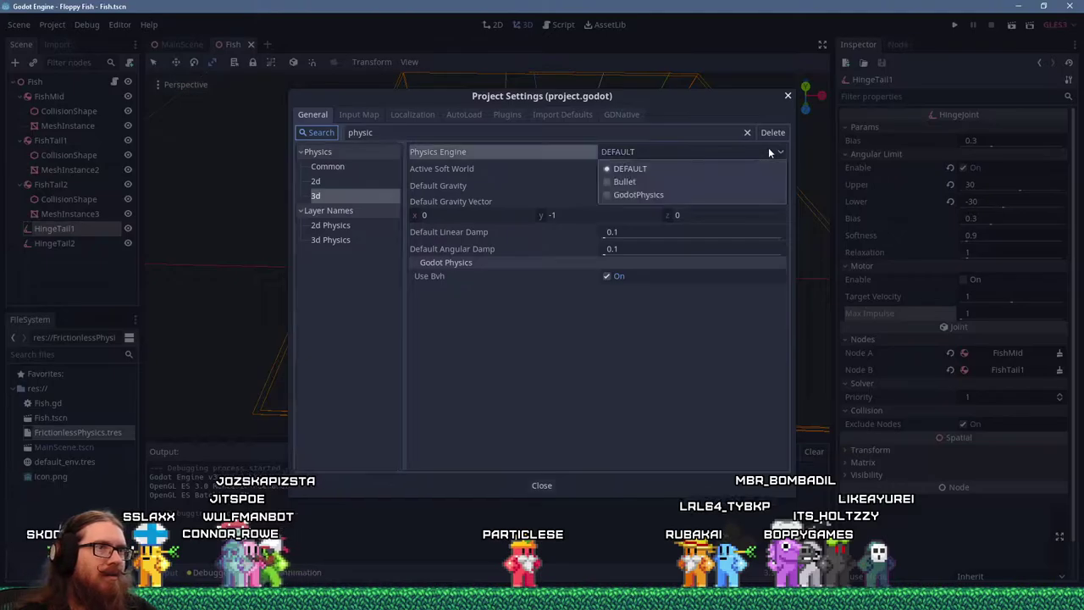
left_click(693, 193)
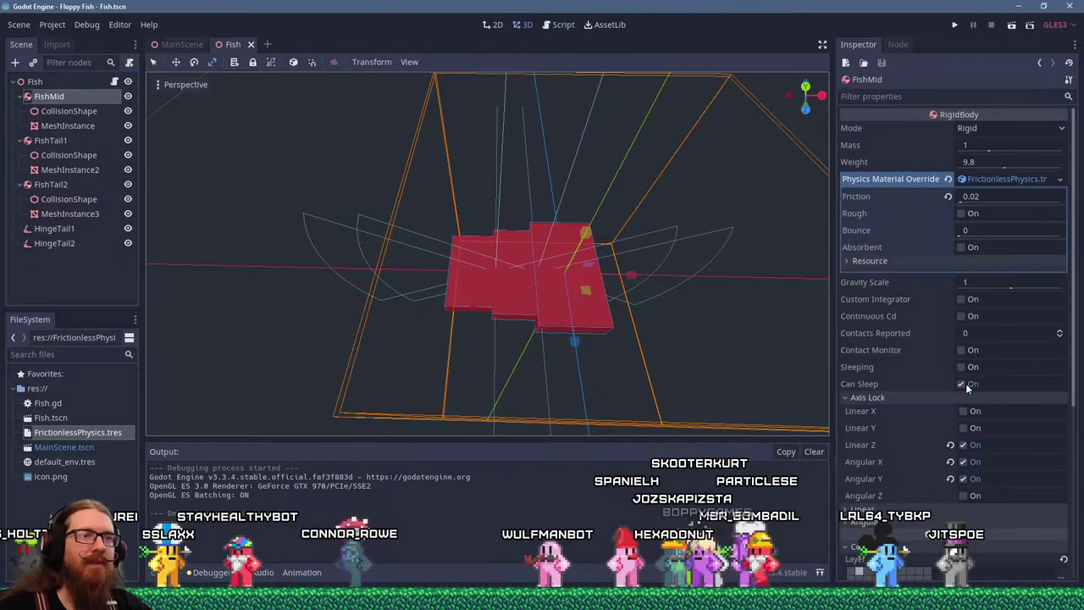
Turn off Can Sleep on FishMid and FishTail1.
left_click(961, 383)
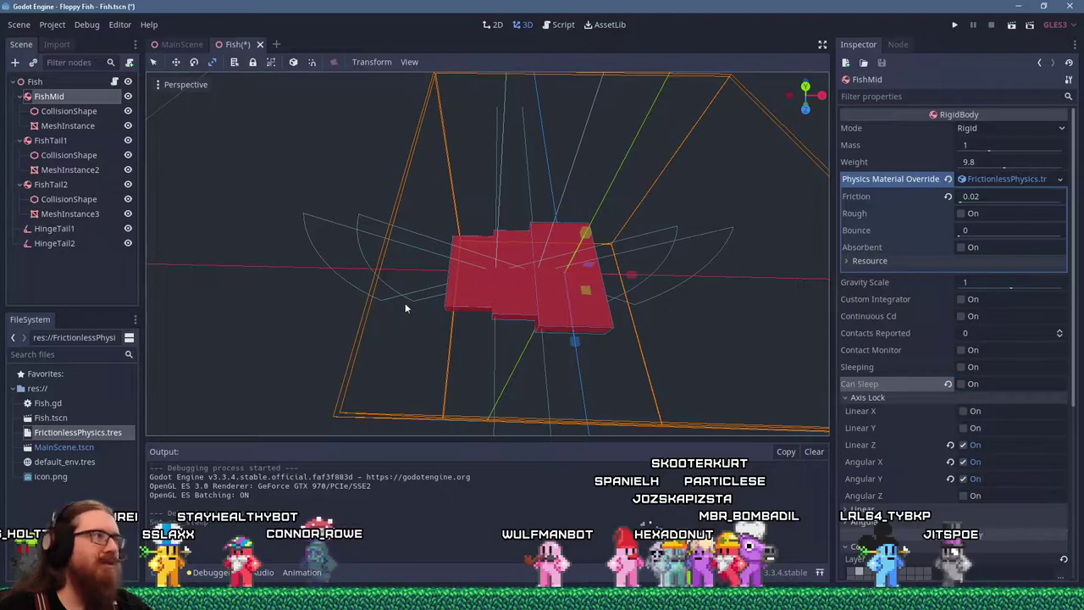
left_click(51, 140)
left_click(962, 298)
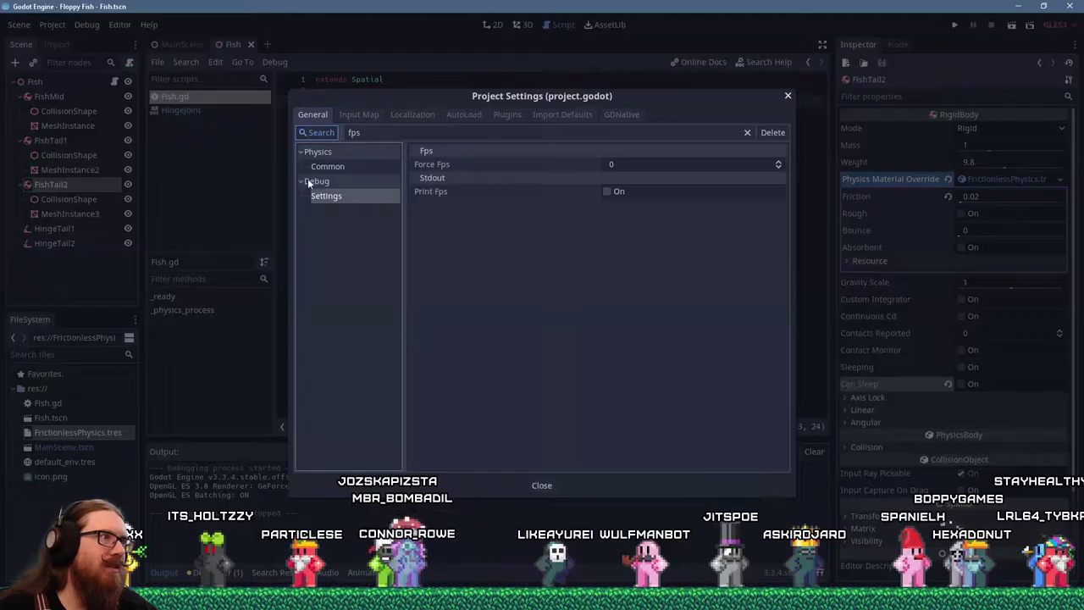
Review the Physics Fps value of 60 in Project Settings, then relaunch the game.
left_click(320, 167)
left_click(637, 153)
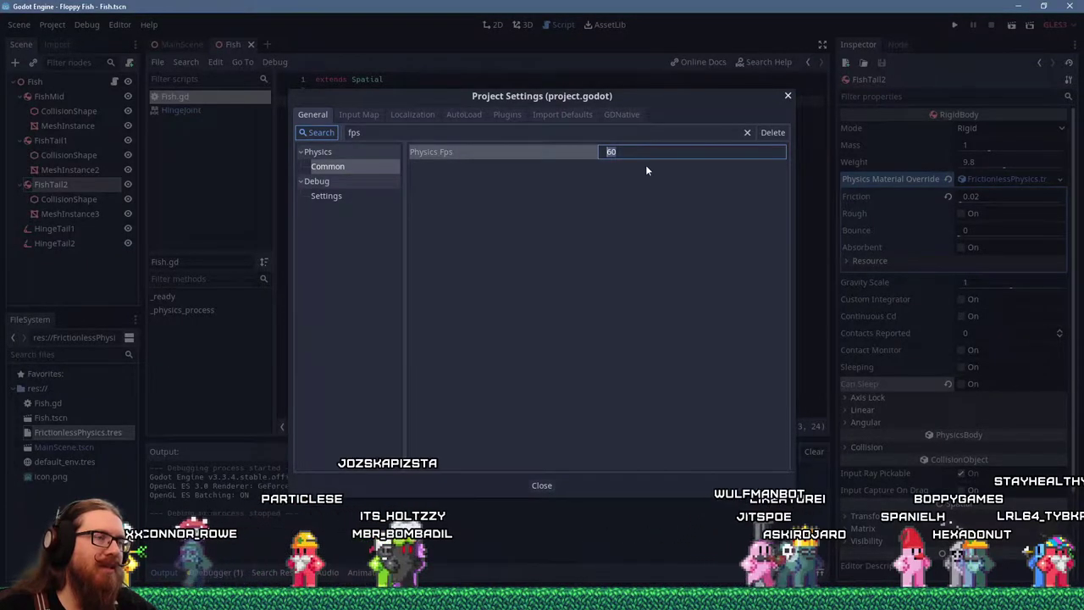
left_click(639, 151)
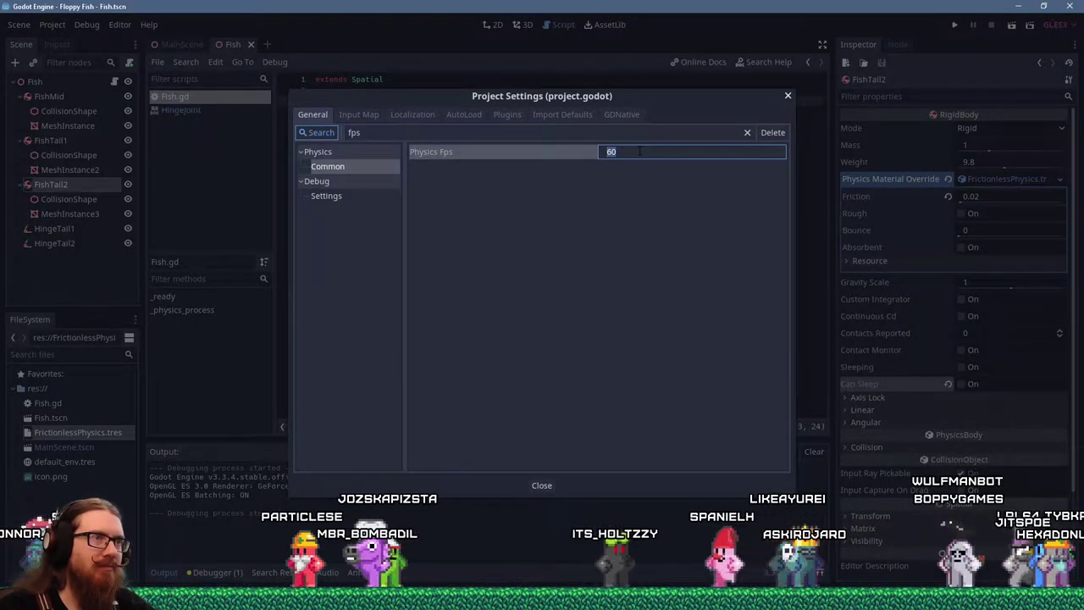
key("Escape")
key("F5")
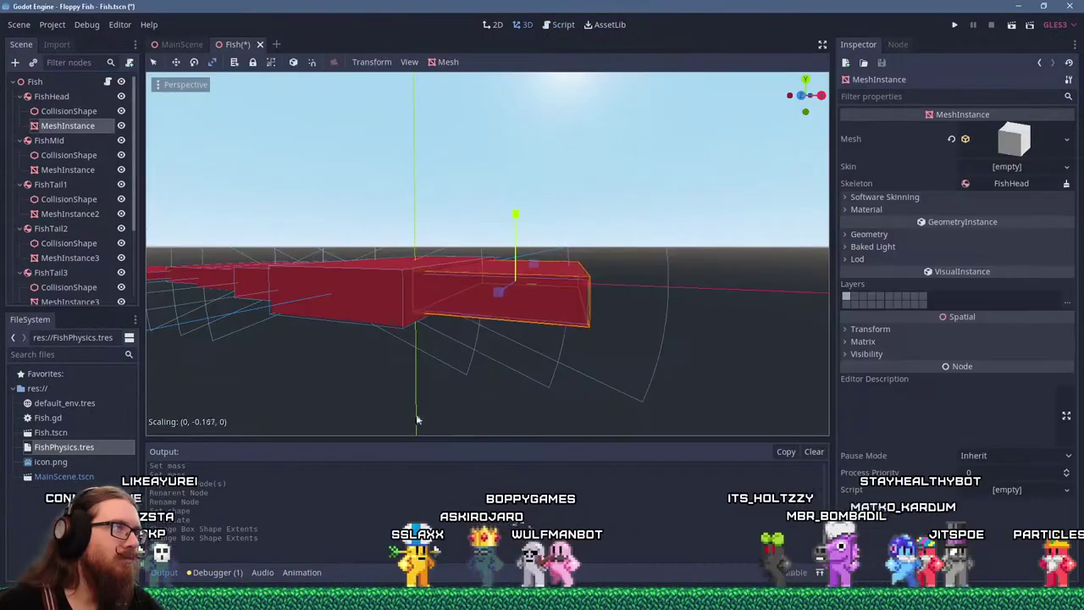
Orbit around the lengthened fish and run the game to test it.
middle_click_drag(562, 328, 529, 343)
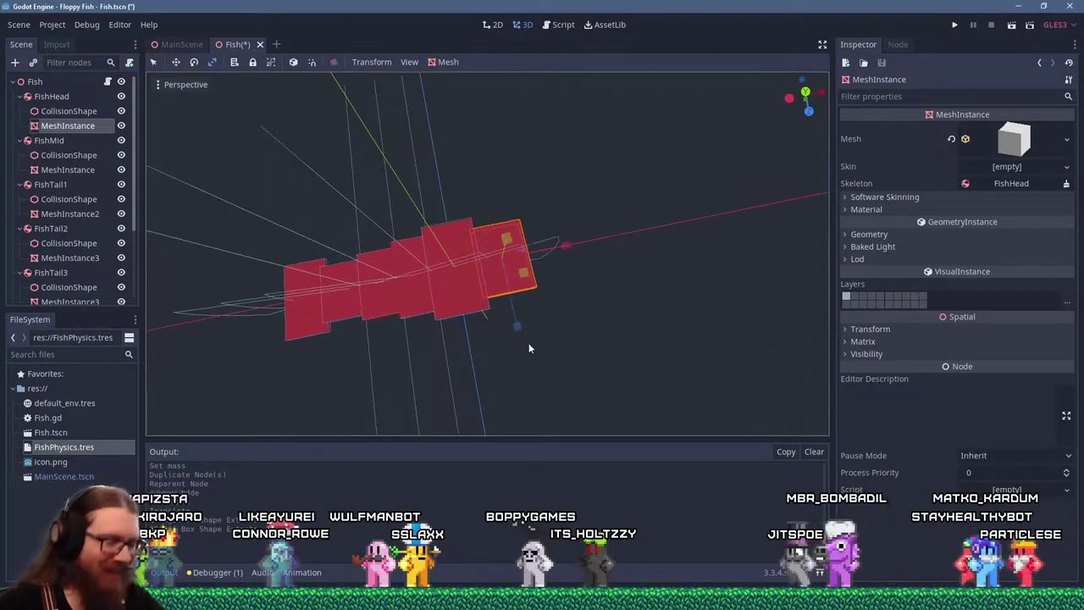
key("F5")
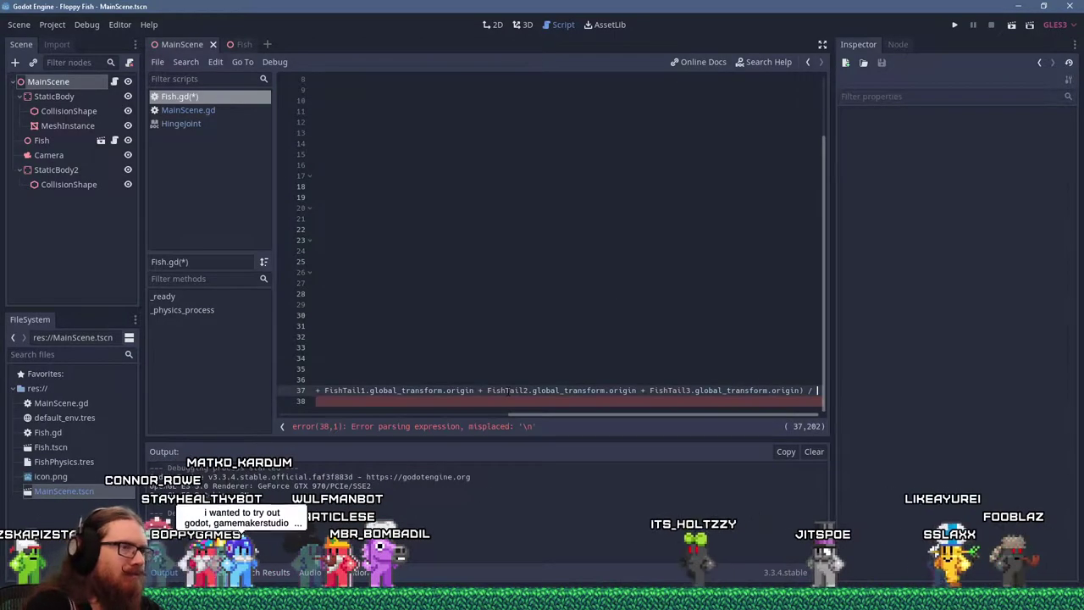
Divide the AverageLocation sum by 3, add a PreviousAngleBetweenTails line, and run the game.
type("3.0")
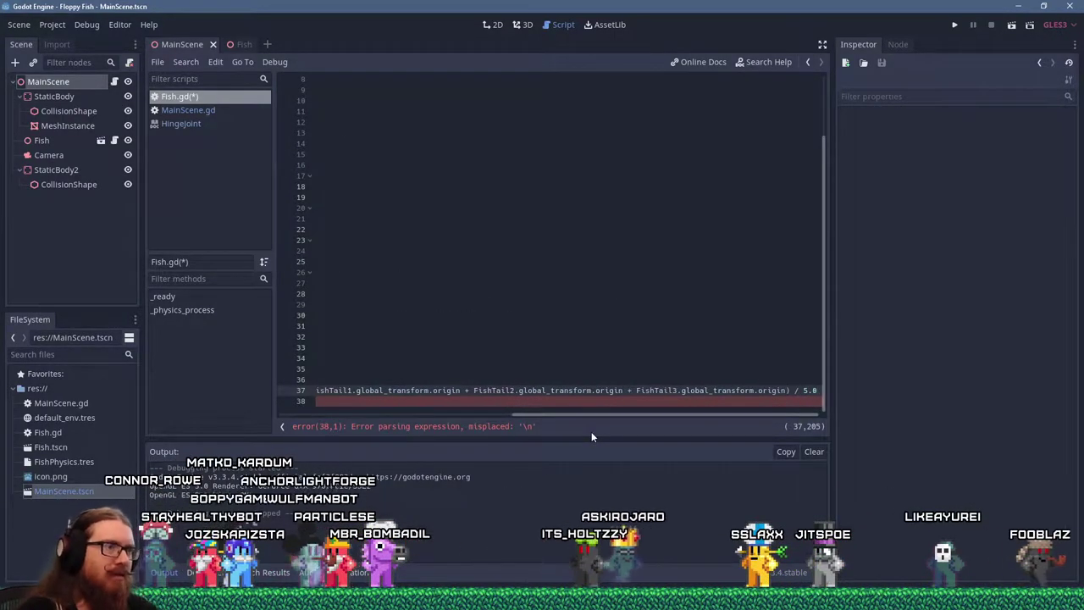
key("F5")
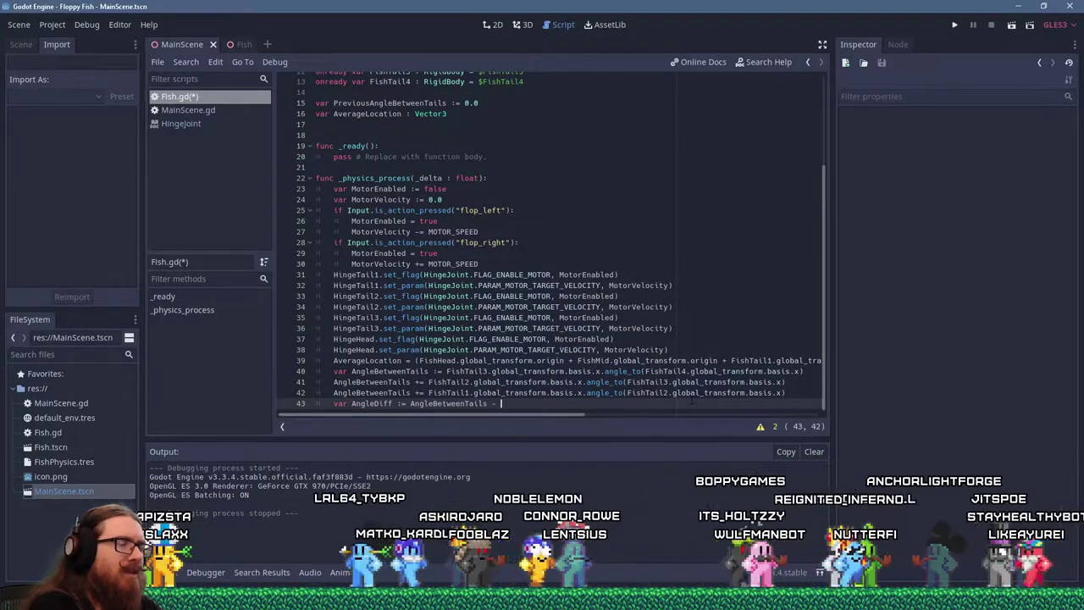
key("Return")
key("Return")
type("PreviousAngleBetweenTails = A")
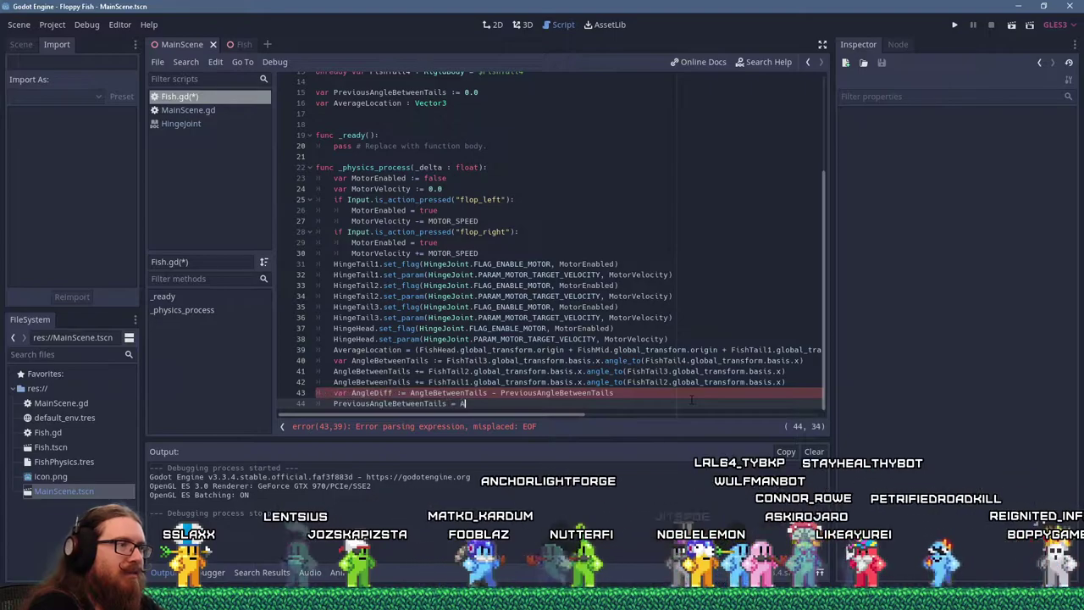
key("F5")
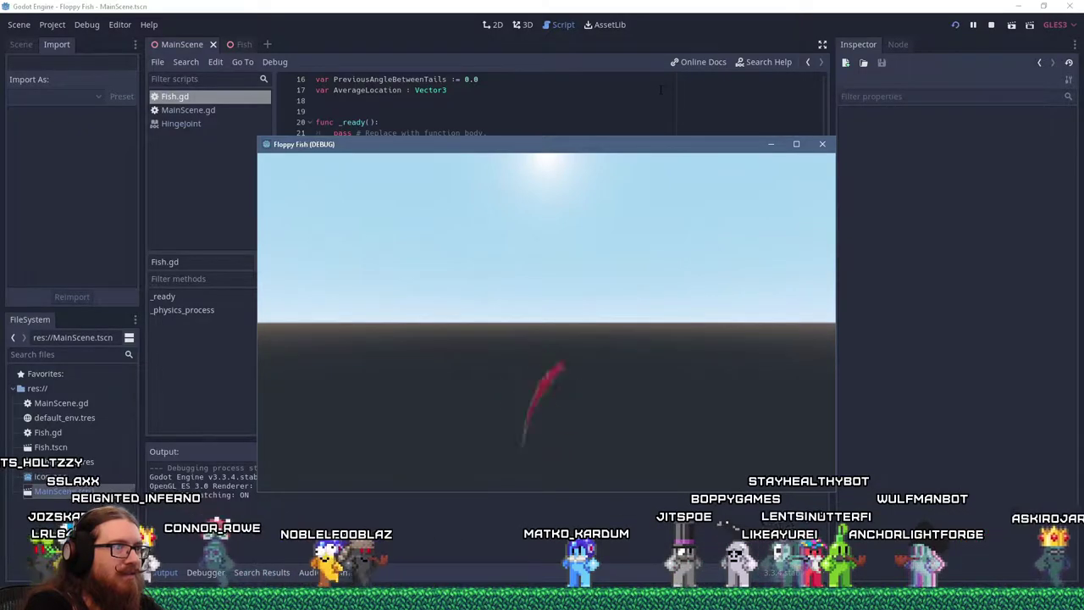
Close the running game and select the Cube1m10 block in the Scene dock.
left_click(821, 144)
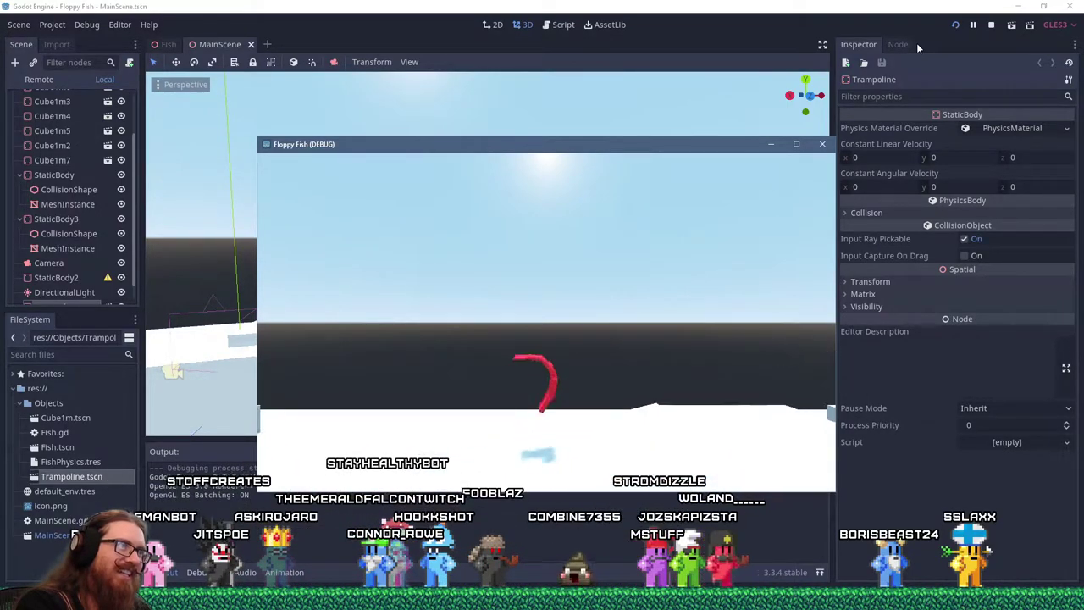
left_click(52, 145)
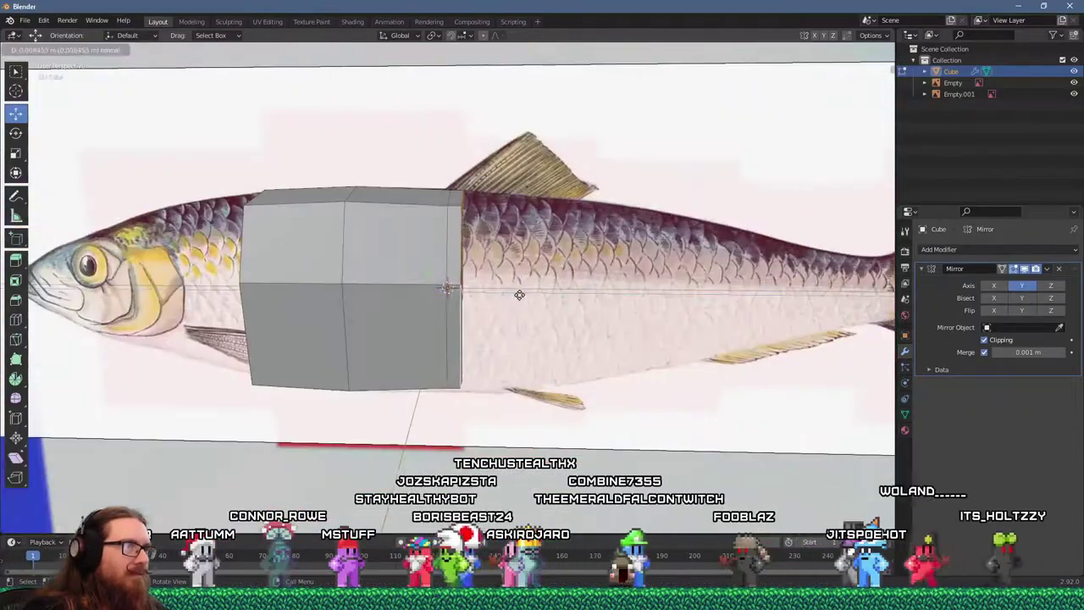
In front orthographic view, move the segment's vertices onto the reference fish's fin.
middle_click_drag(520, 294, 393, 310)
middle_click_drag(296, 294, 356, 288)
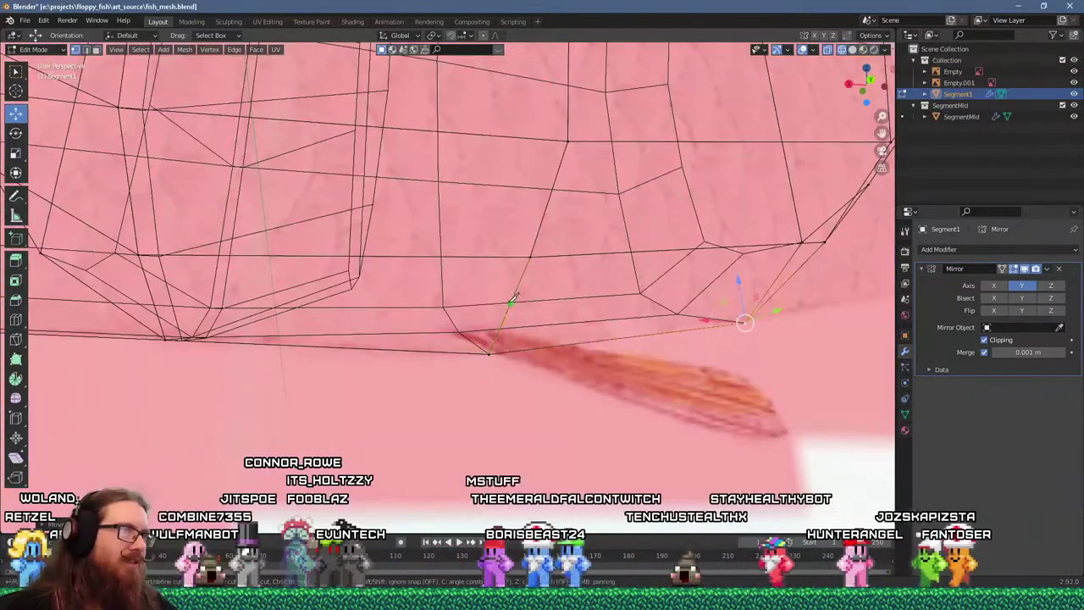
middle_click_drag(508, 331, 634, 449)
key("KP_1")
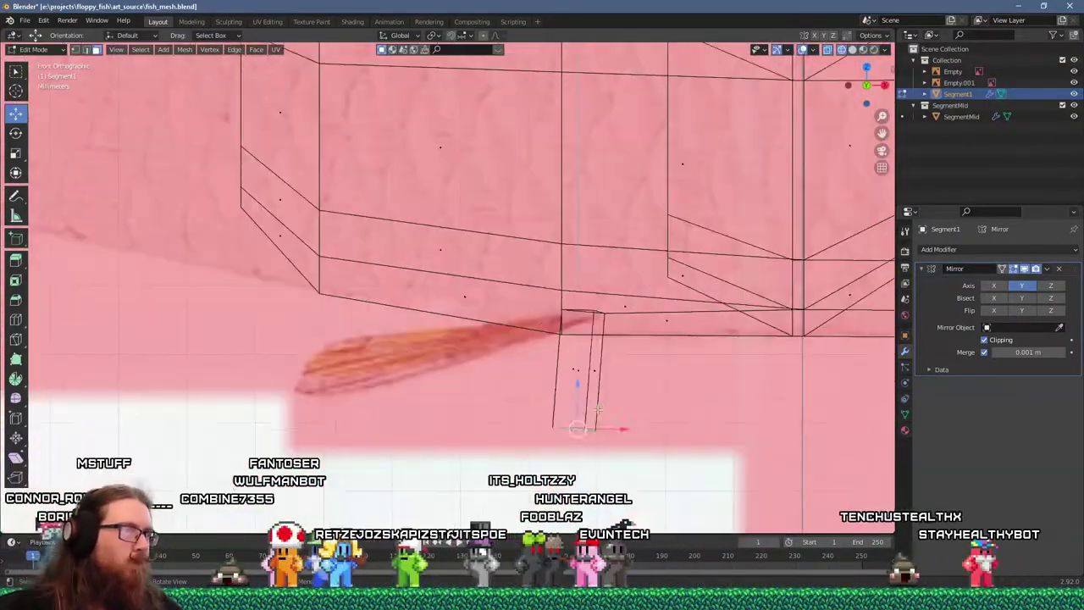
key("g")
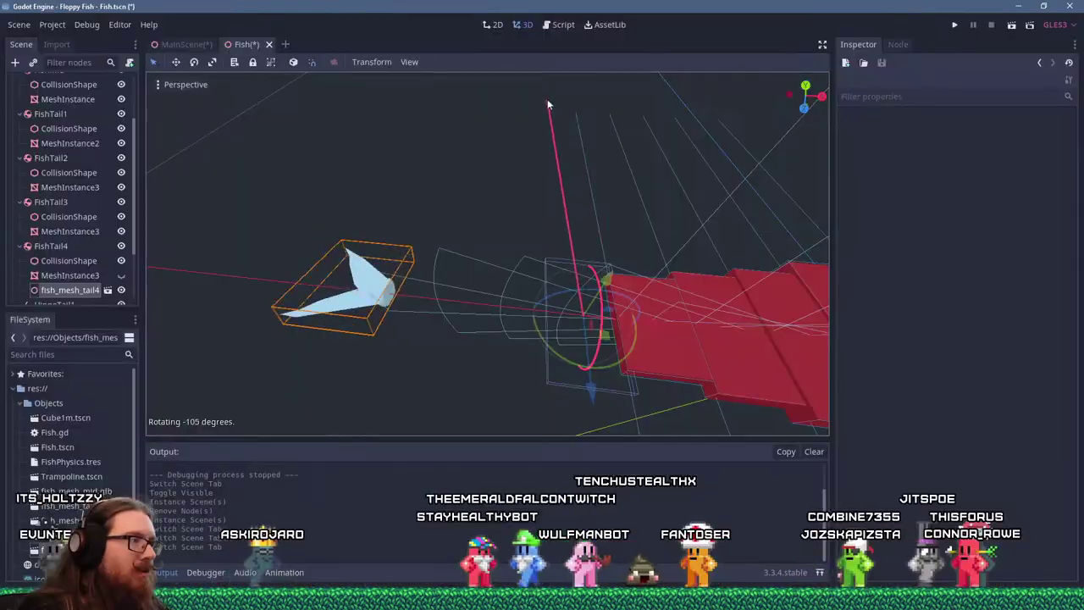
left_click_drag(551, 97, 481, 88)
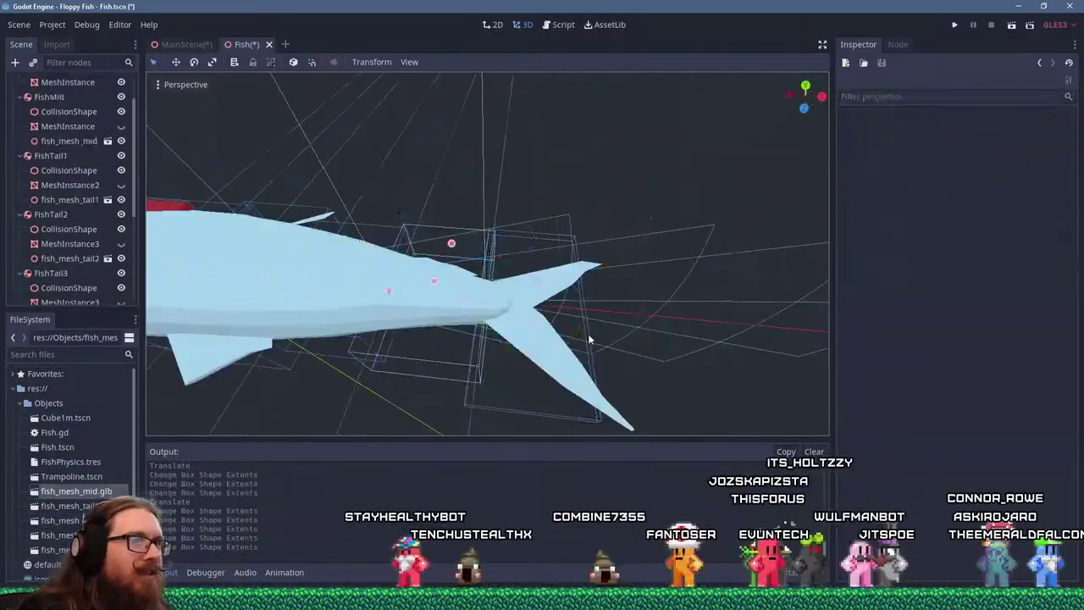
Adjust FishTail4's collision shape, tilt the main camera further down, and run the game.
left_click(563, 300)
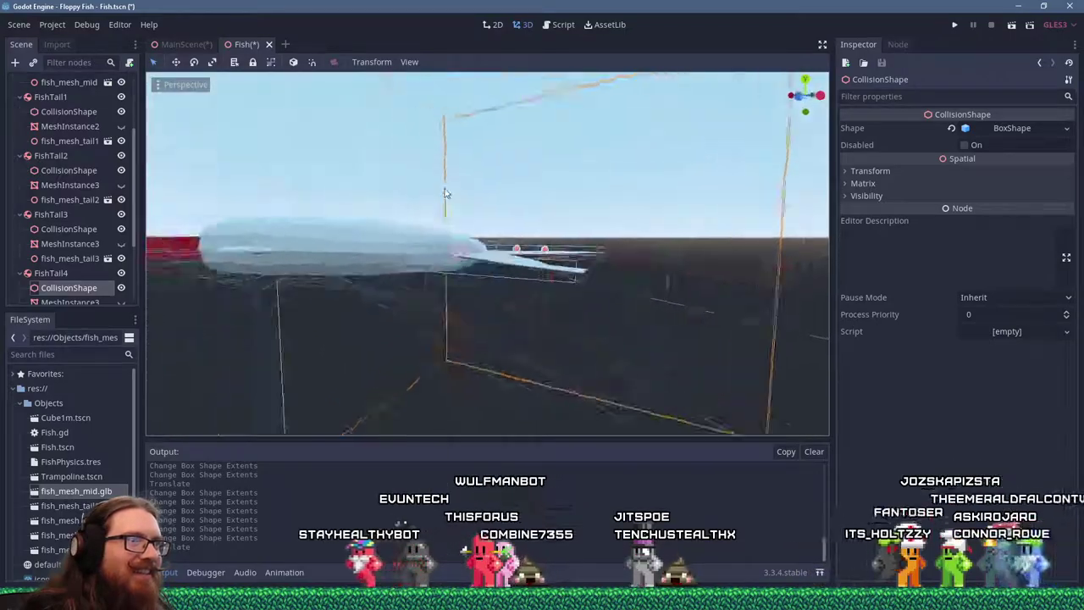
key("F5")
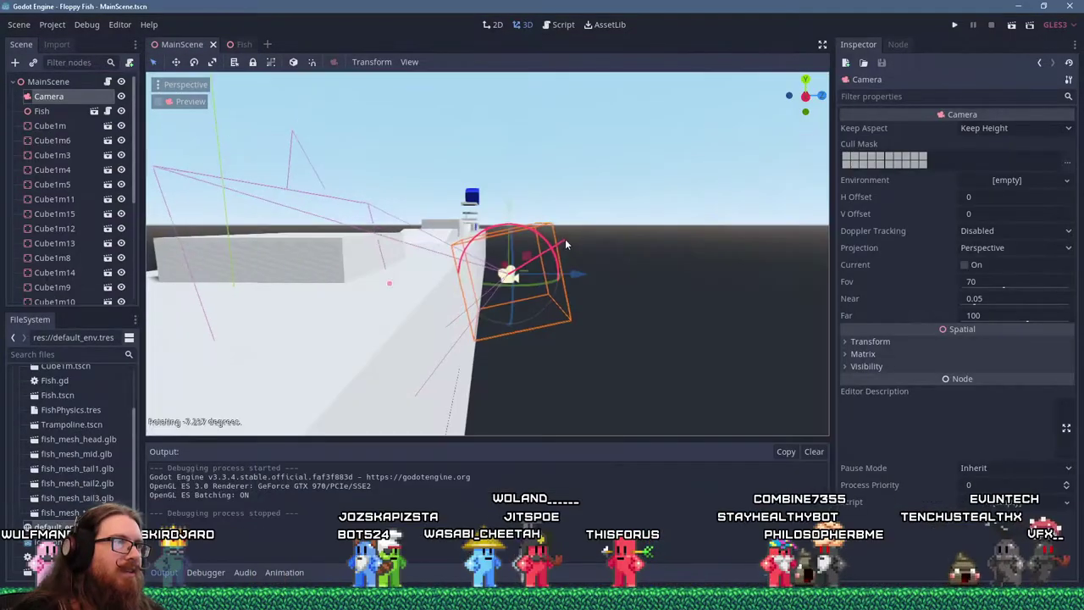
left_click_drag(565, 239, 569, 230)
left_click(957, 31)
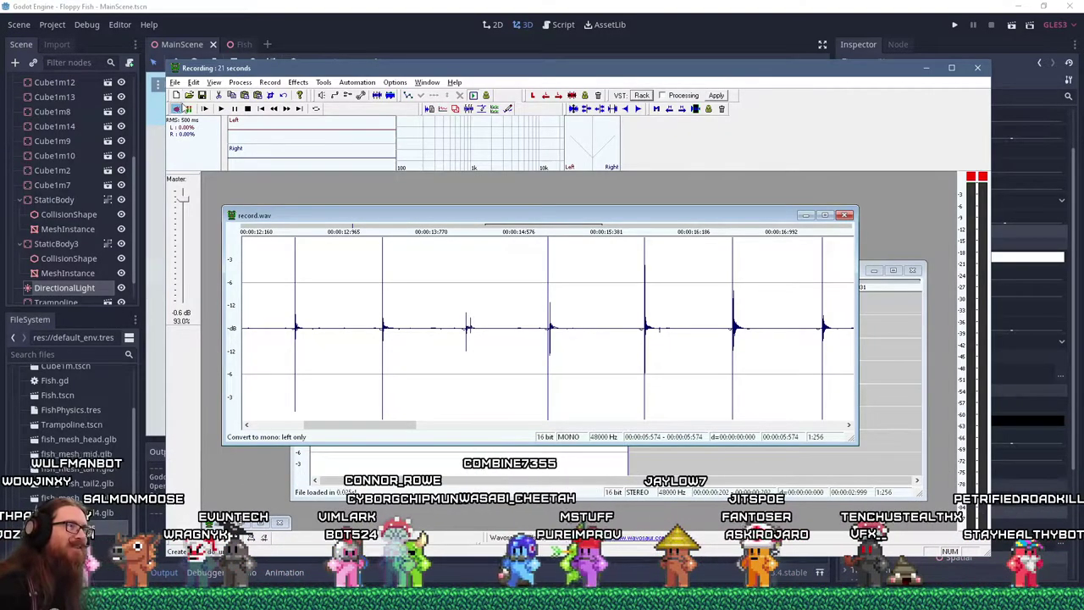
Stop the slap recording in Wavosaur and align the slap and mouth-sound clips in REAPER.
left_click(177, 109)
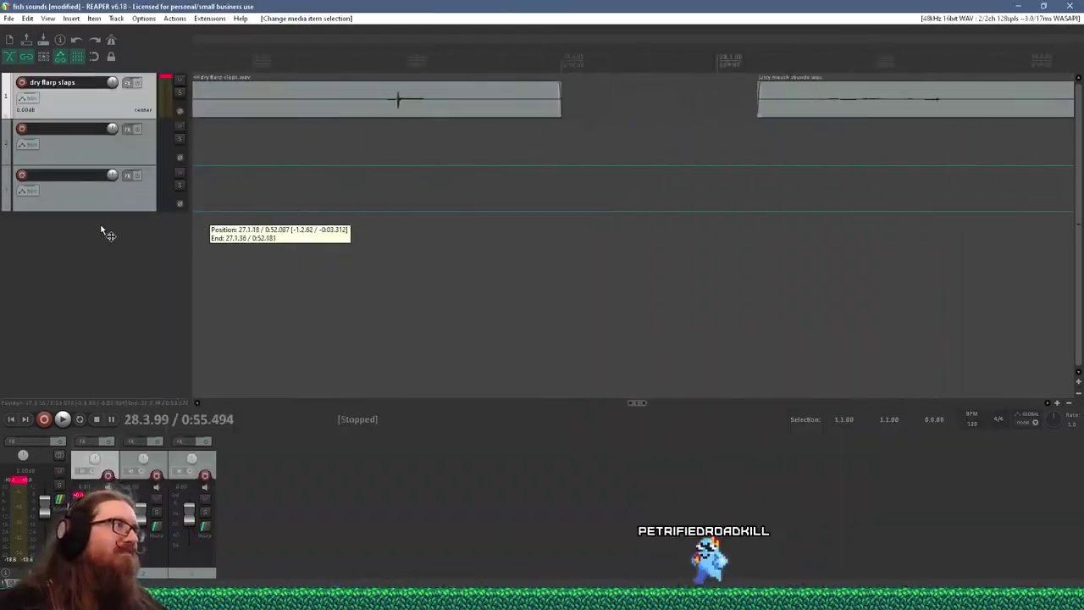
left_click_drag(104, 233, 495, 193)
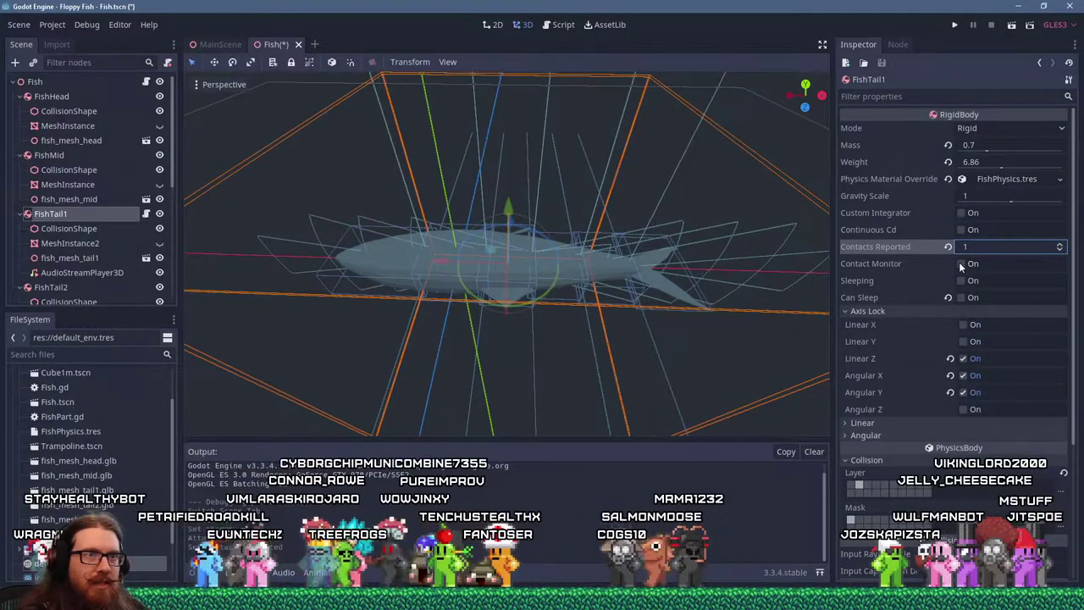
Connect the tail body's body_entered signal to a new method that calls StreamPlayer.play().
left_click(896, 46)
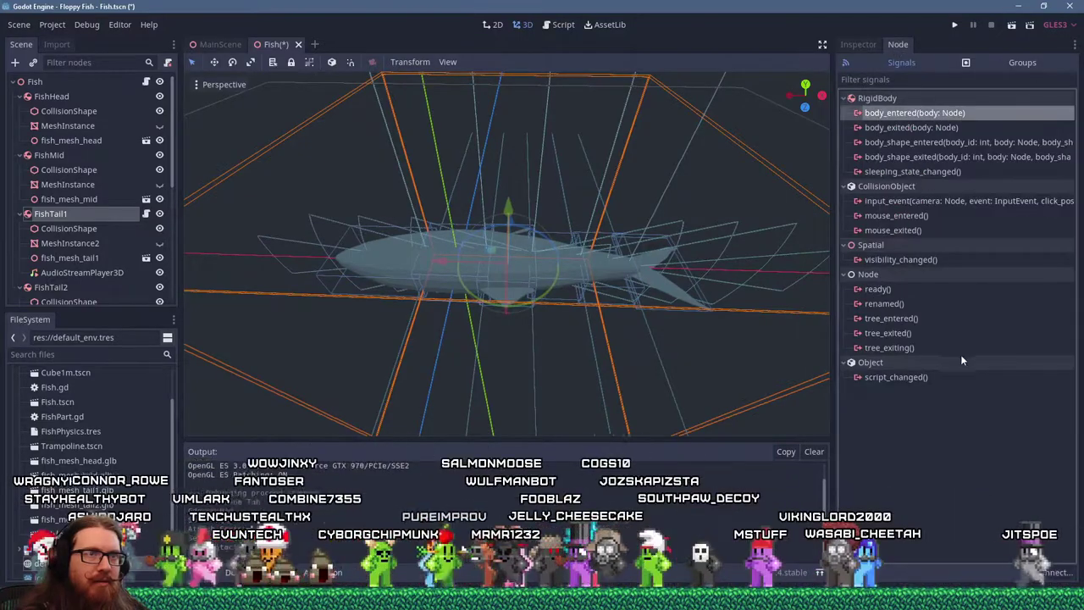
key("Return")
left_click(481, 428)
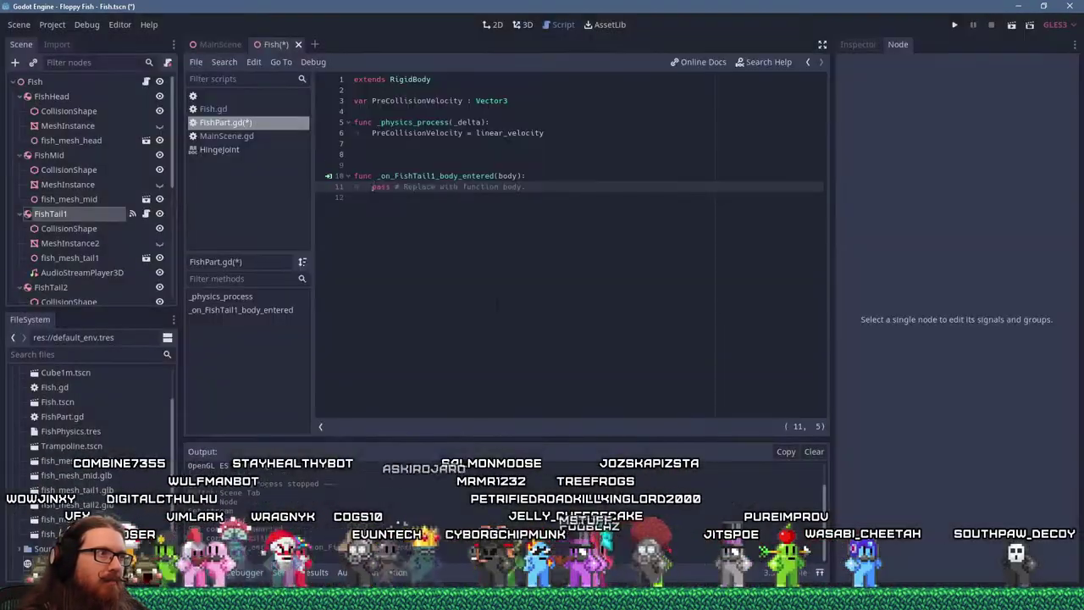
type("var VelocityDiff = PreCollisionVelocity -")
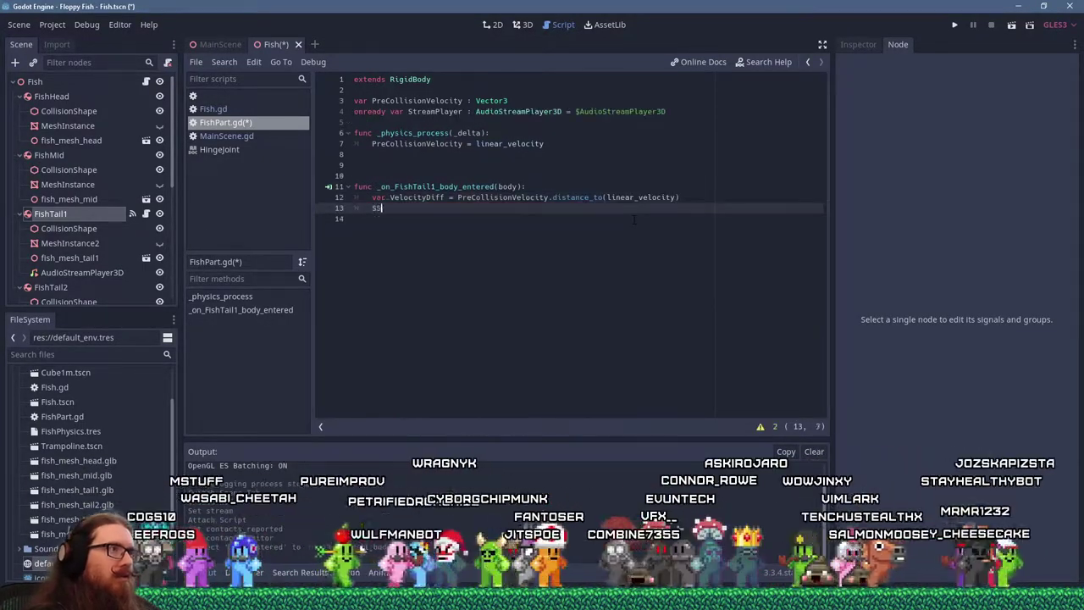
type("StreamPlayer.play()")
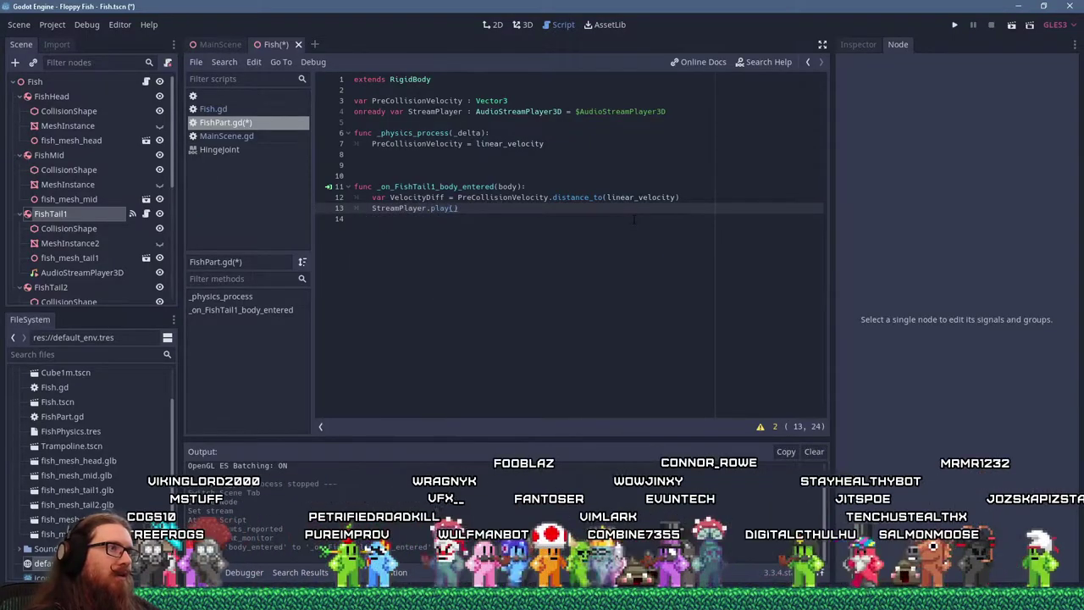
Wrap the play call in an 'if (VelocityDiff > 1.0):' check, then test-run the game.
key("Home")
key("Return")
key("Up")
type("if (VelocityDiff > 1.0")
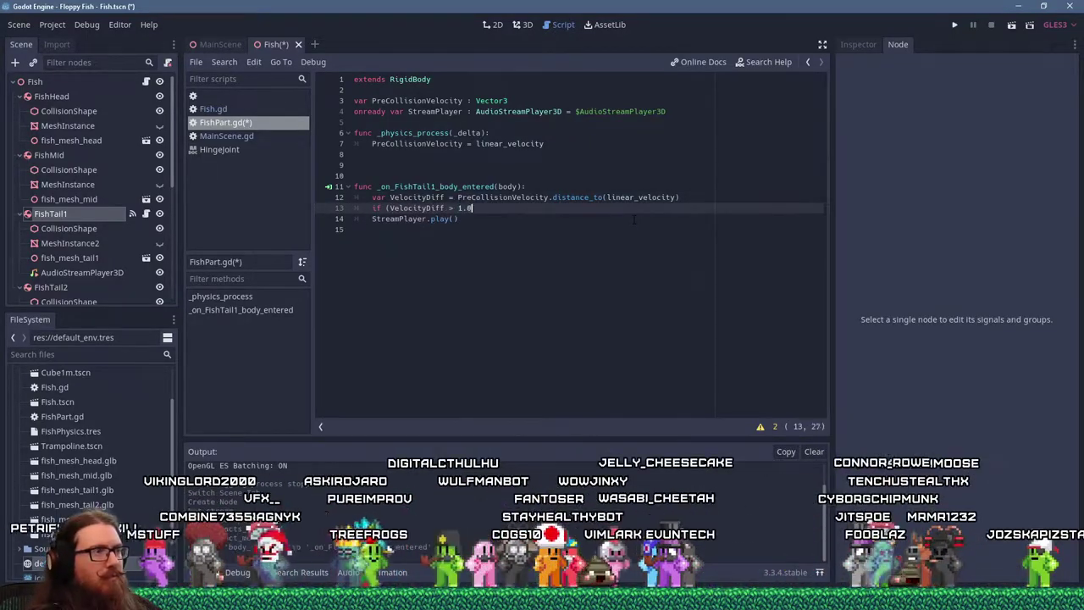
type("):")
key("Down")
key("Home")
key("Tab")
key("F5")
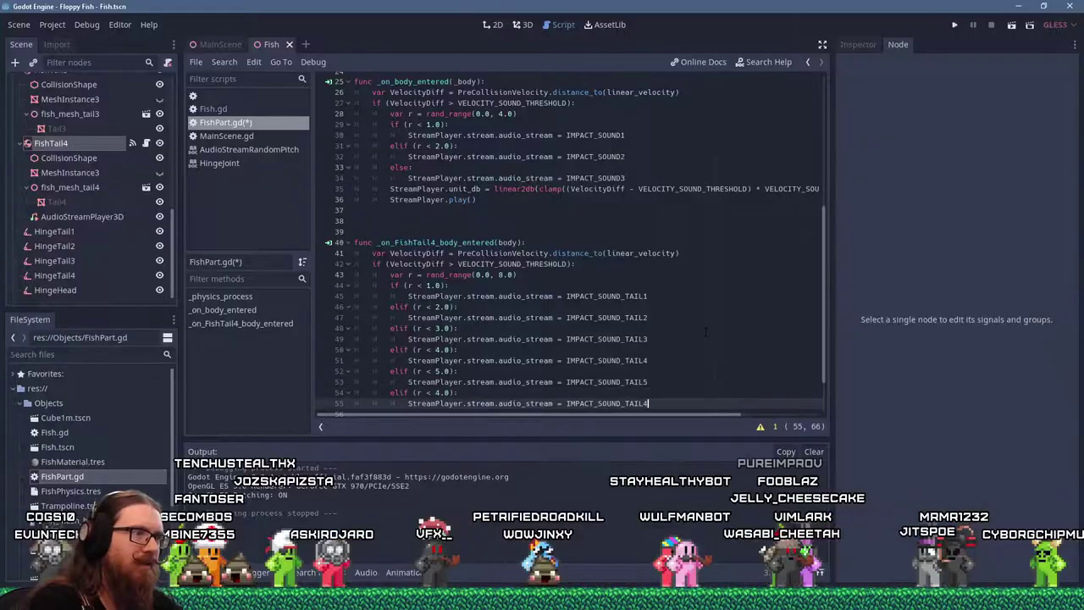
Add copied elif sound branches numbered 6, 7 and 8 up to TAIL8, then run the game.
key("Left")
key("Left")
key("Left")
key("Left")
key("BackSpace")
type("6")
key("Down")
key("End")
type("elif (r < 4.0): StreamPlayer.stream.audio_stream = IMPACT_SOUND_TAIL4")
key("BackSpace")
type("7")
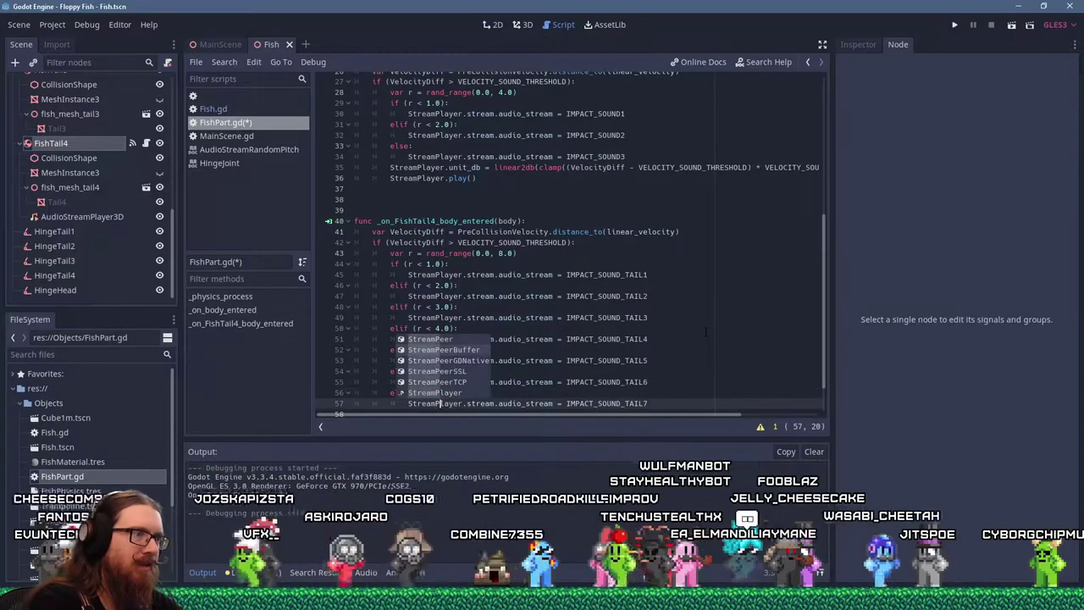
type("elif (r < 4.0): StreamPlayer.stream.audio_stream = IMPACT_SOUND_TAIL4")
key("BackSpace")
type("8")
key("Up")
key("Left")
key("Left")
key("Left")
key("Left")
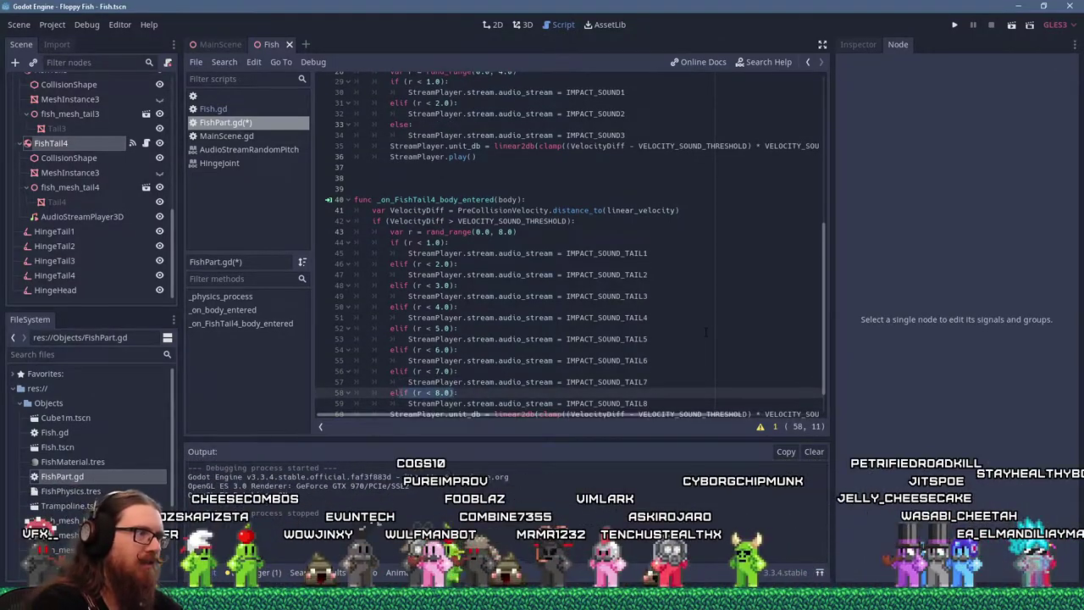
key("F5")
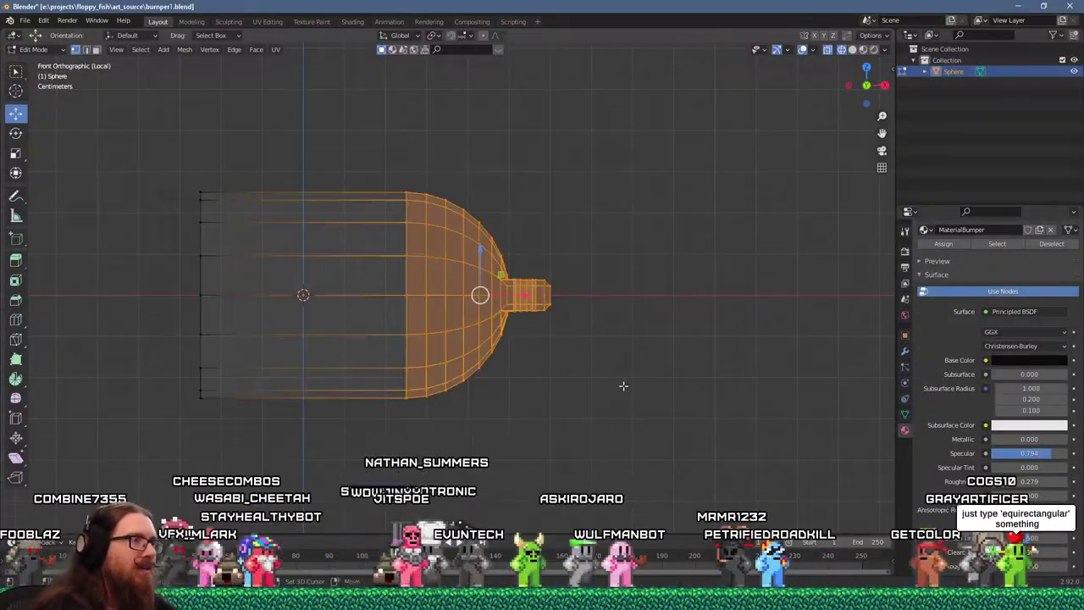
Lay out bumper1, bumper3, the red buoy and the EndTrigger area in the MainScene viewport.
key("shift+d")
key("Escape")
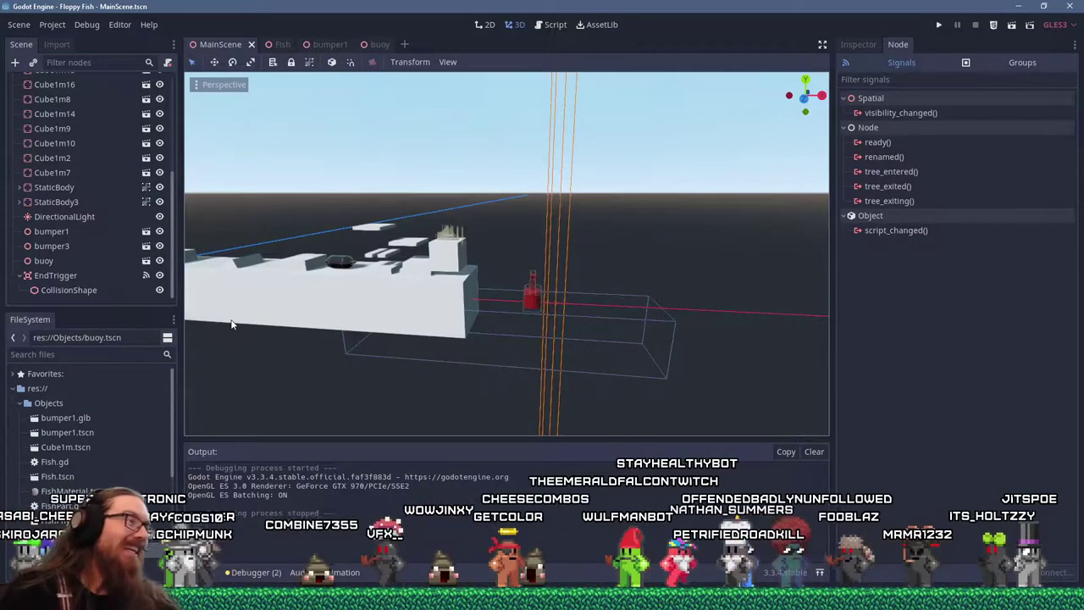
Fly the viewport in freelook through the level toward the course end.
right_click_drag(578, 173, 532, 257)
right_click_drag(582, 293, 373, 288)
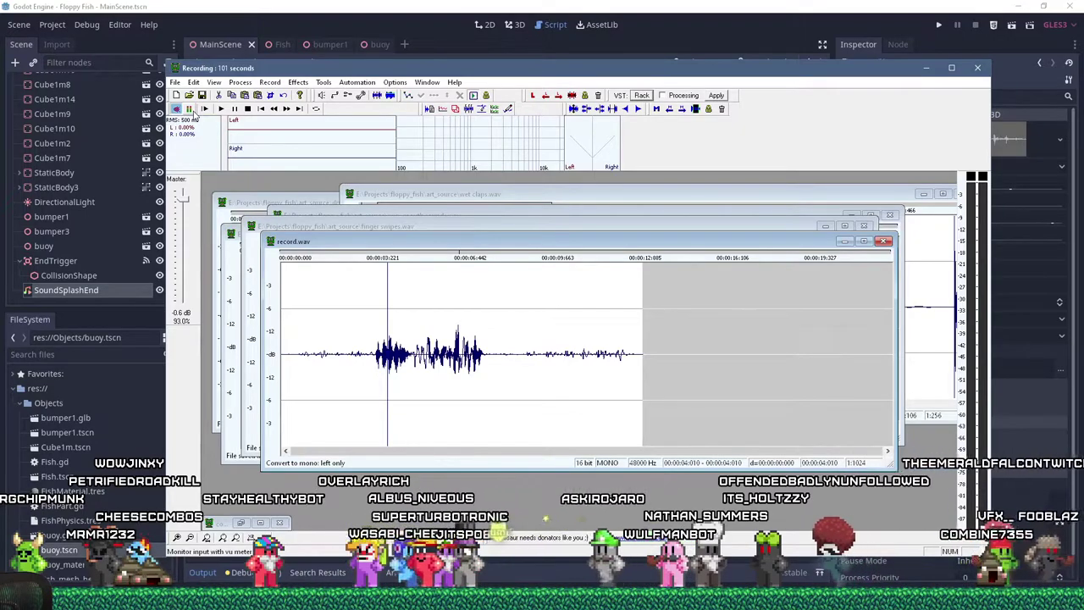
Stop the Wavosaur recording of the bath tub splashes.
left_click(189, 110)
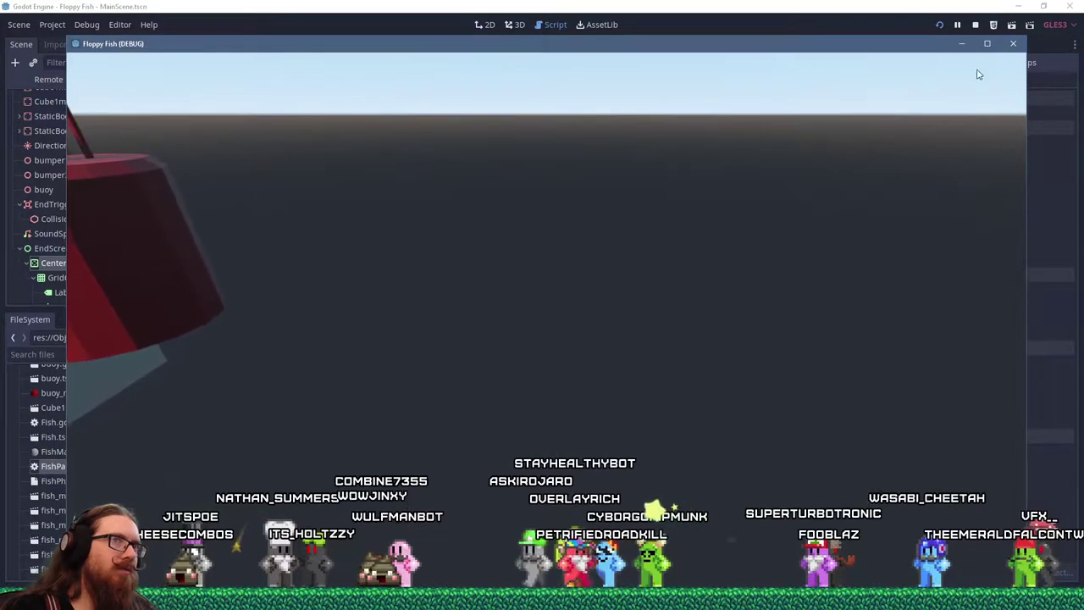
Relaunch the game and try the finish screen's Restart button, then stop the run.
left_click(1012, 44)
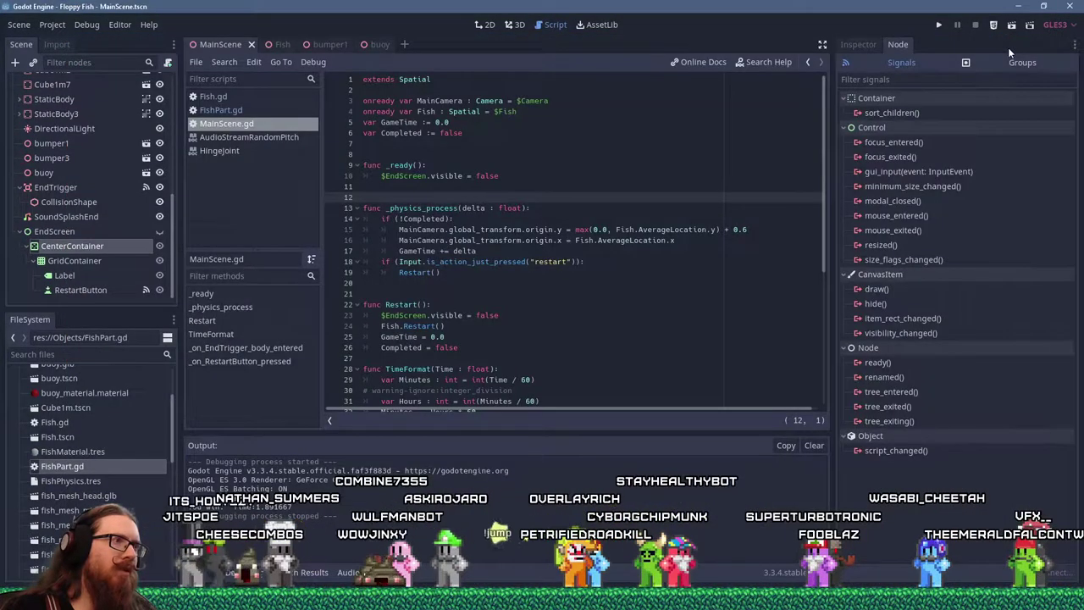
key("F5")
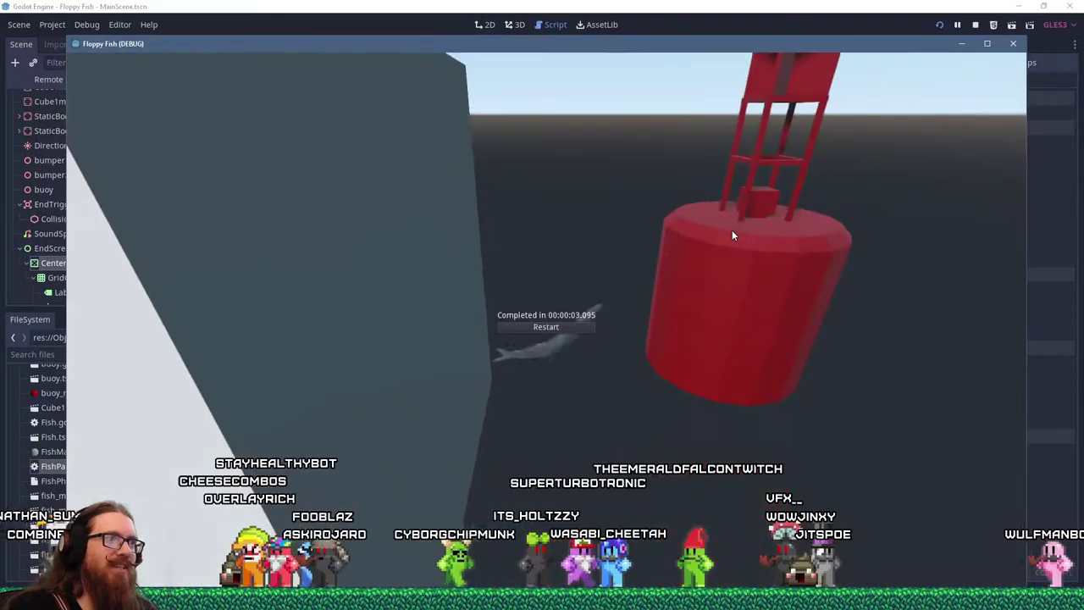
left_click(556, 327)
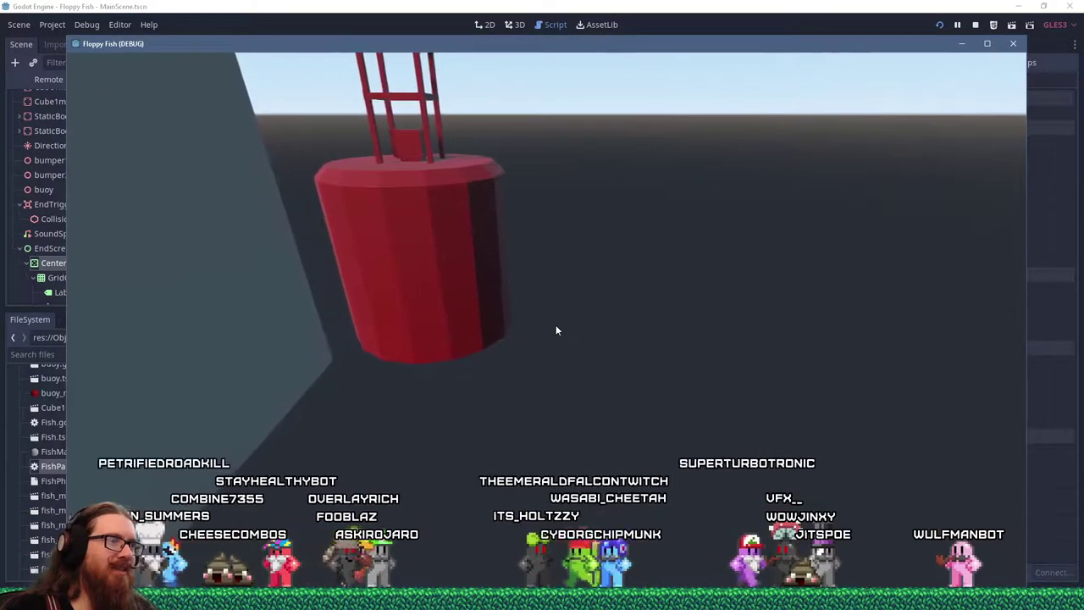
key("F8")
Make the Restart handler use call_deferred("Restart"), retest the restart, and save the scene.
type("call_deferred(\"Restart\")")
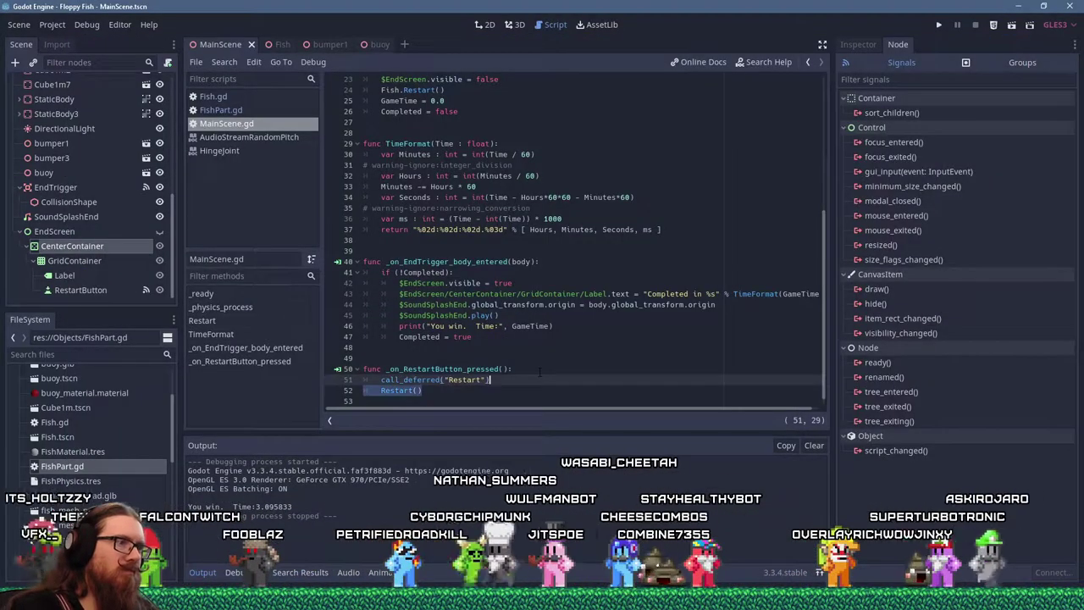
key("F5")
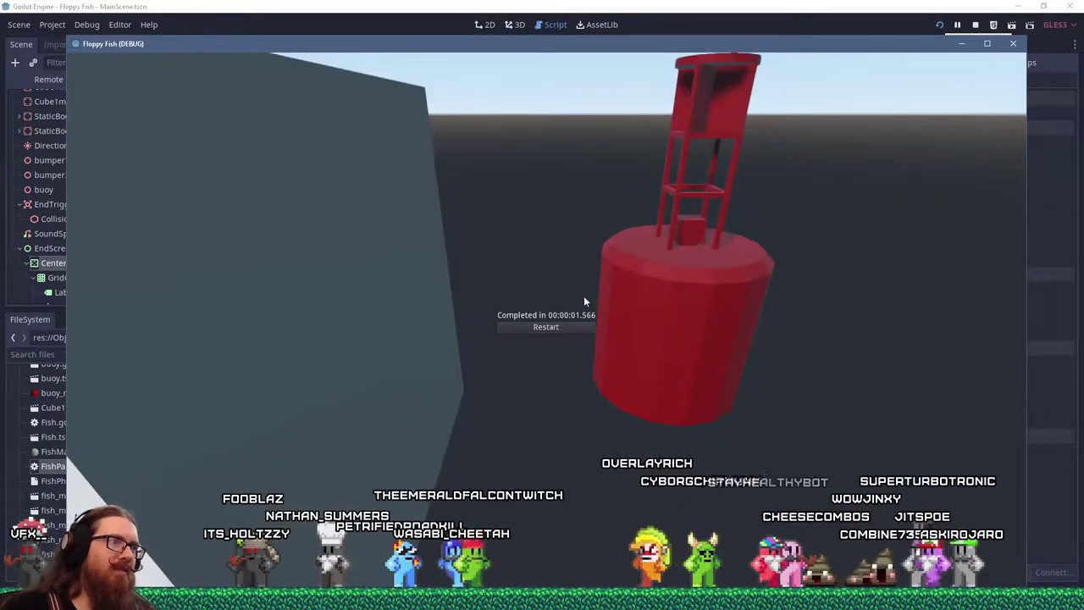
left_click(576, 327)
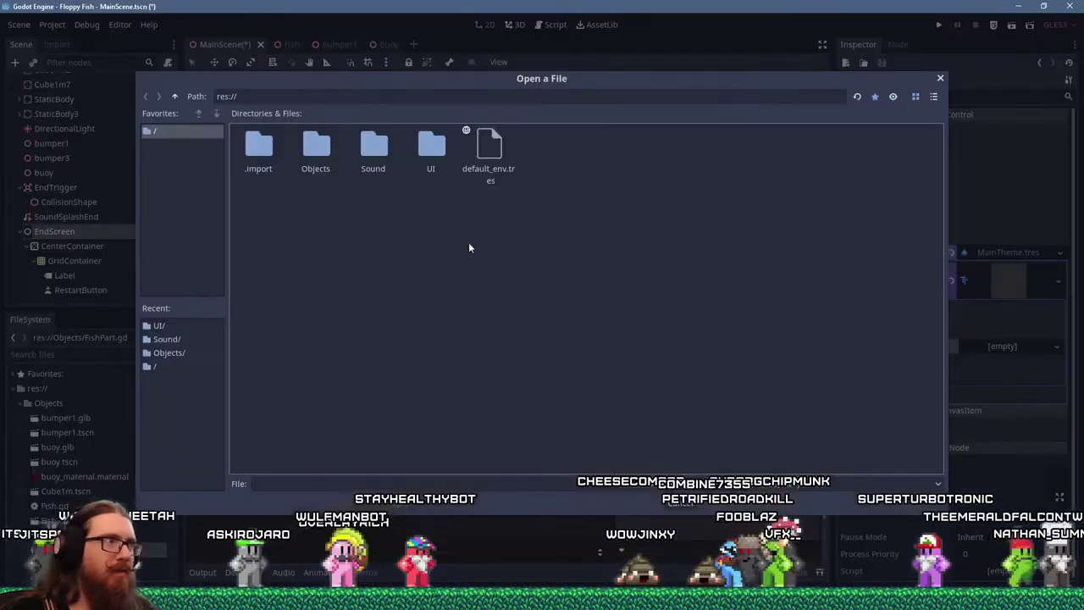
key("Escape")
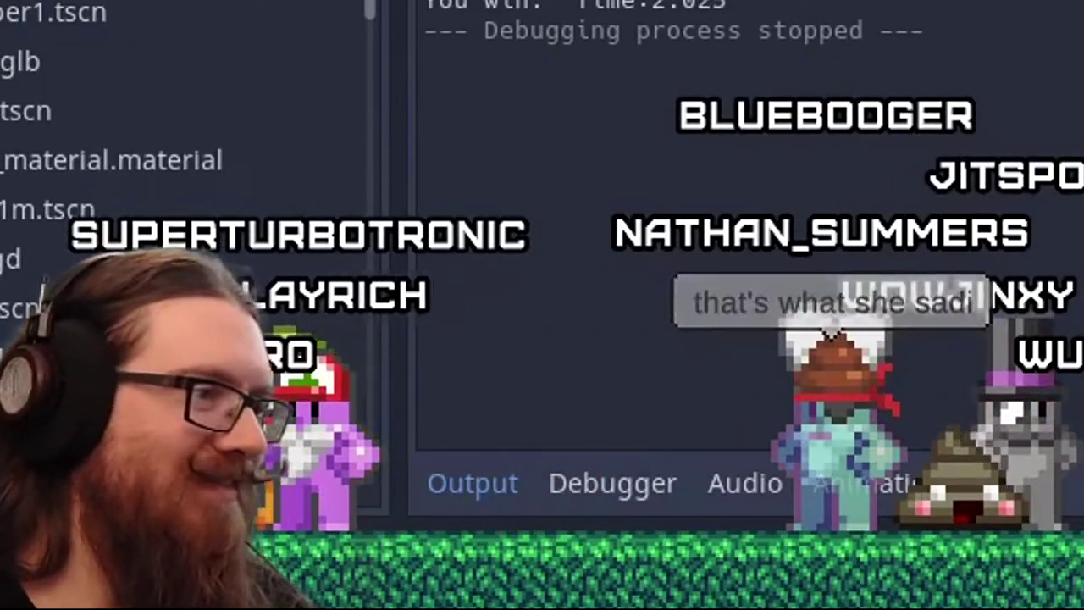
key("ctrl+s")
Create a new folder named 'Materails' while saving the shader material.
left_click(802, 373)
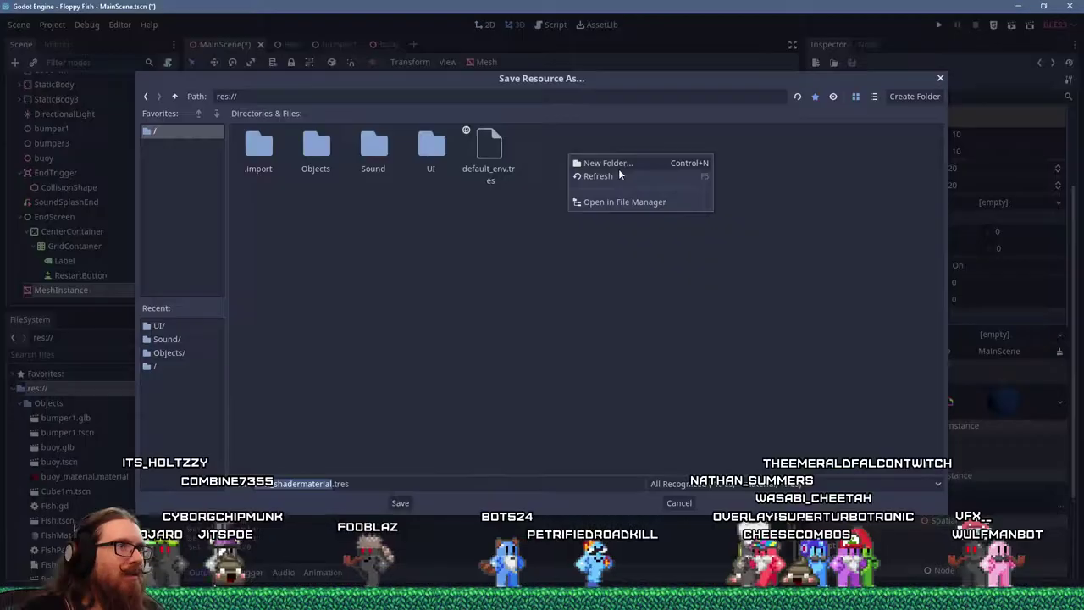
left_click(620, 168)
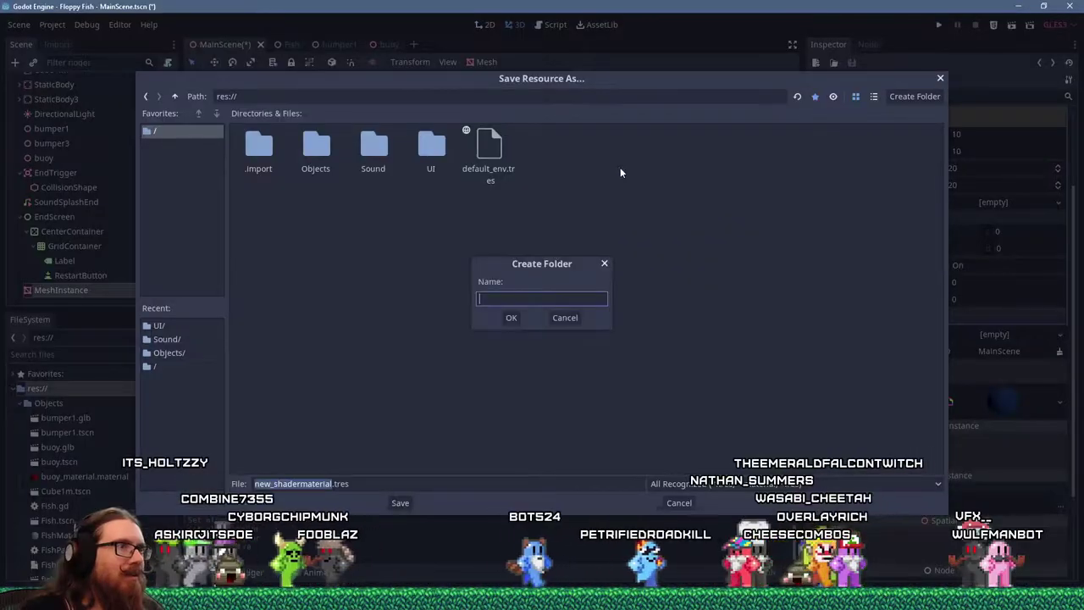
type("Materails")
key("Return")
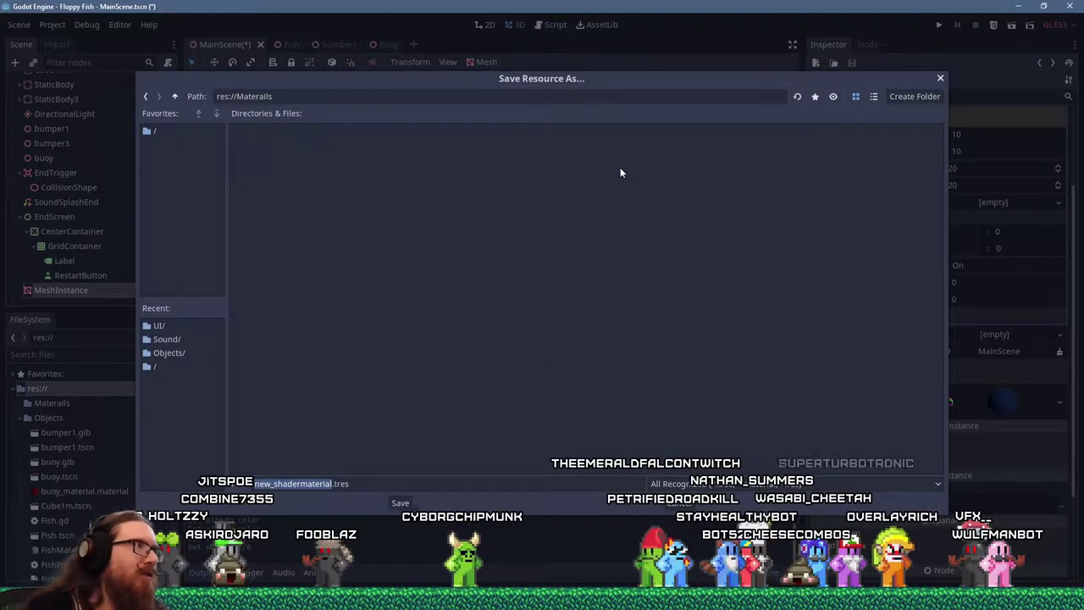
Delete the misspelled Materails folder from the project root.
left_click(175, 98)
double_click(326, 169)
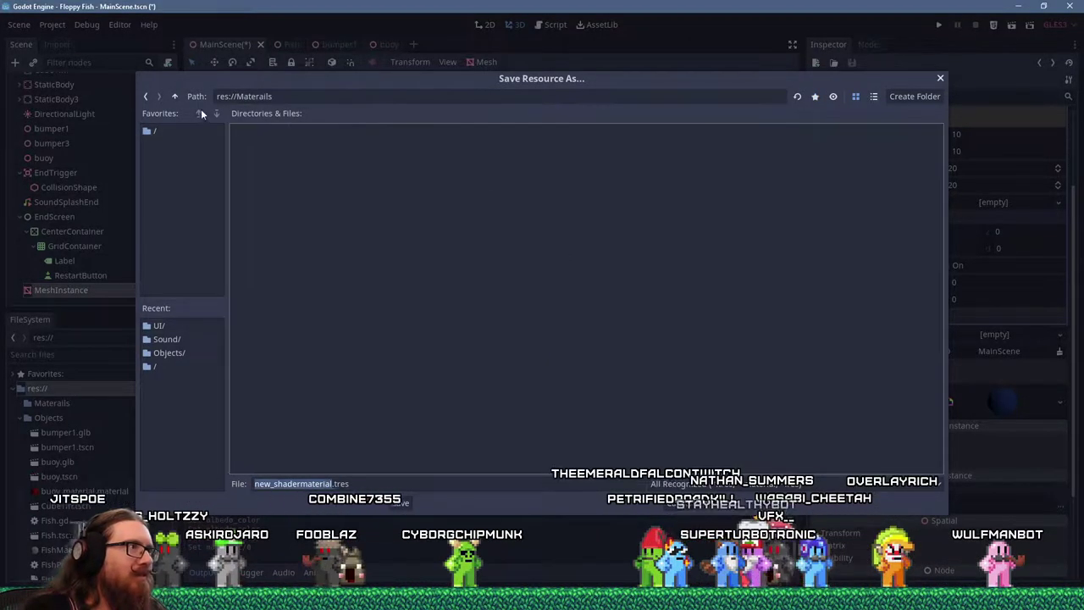
left_click(174, 97)
left_click(313, 151)
right_click(324, 166)
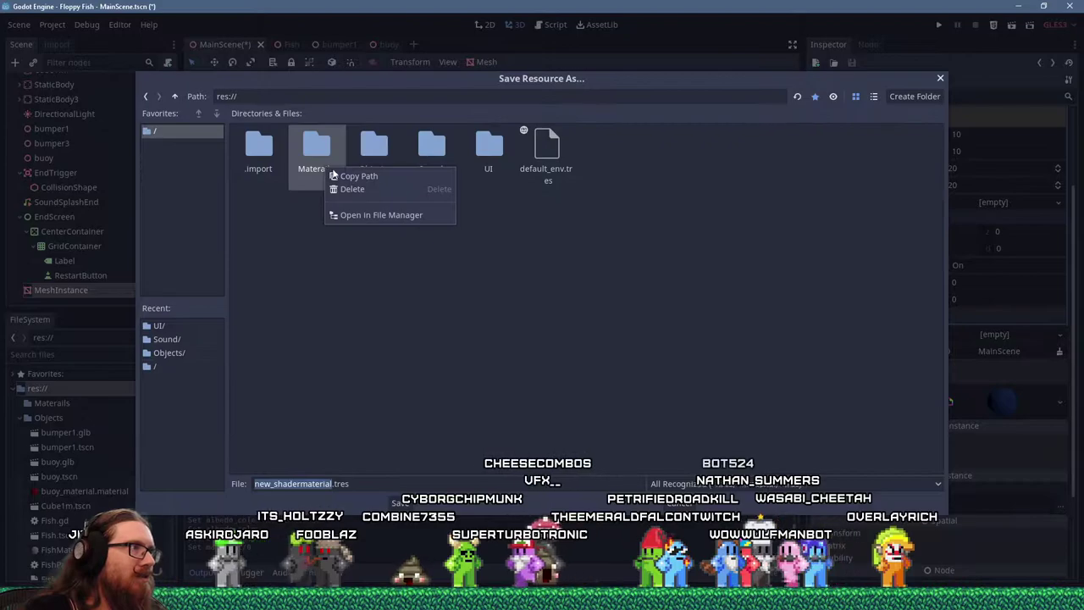
left_click(342, 186)
left_click(496, 315)
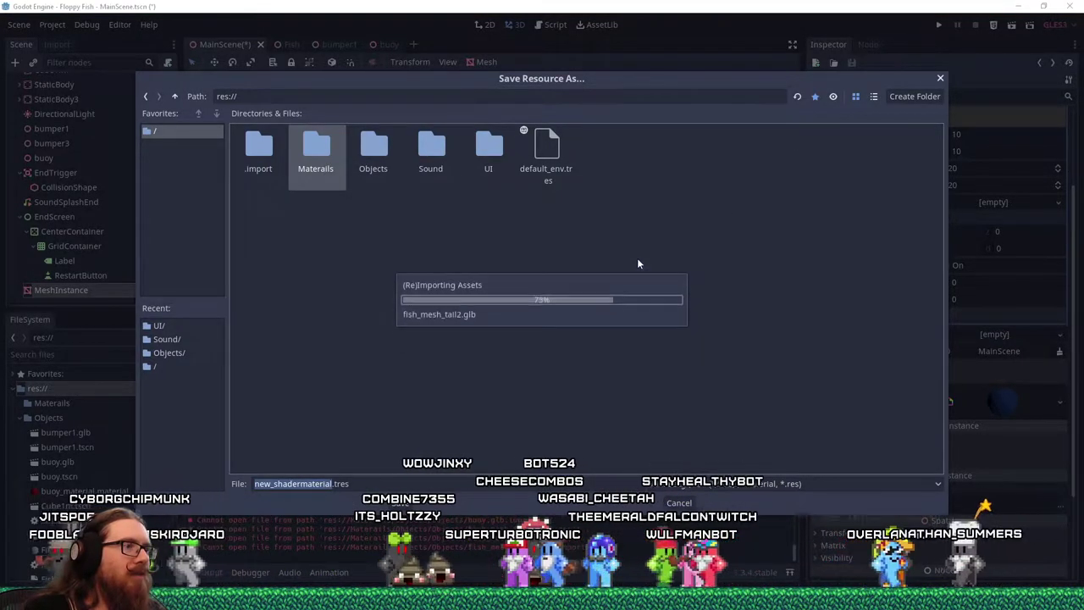
key("alt+Tab")
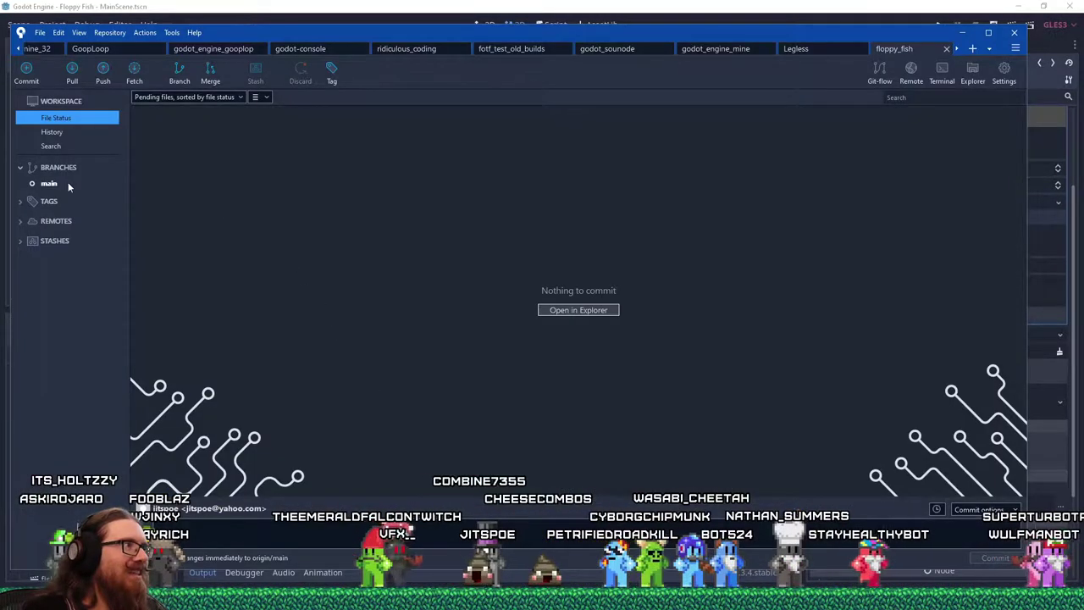
Push the floppy_fish main branch commits to origin.
key("ctrl+shift+p")
left_click(678, 256)
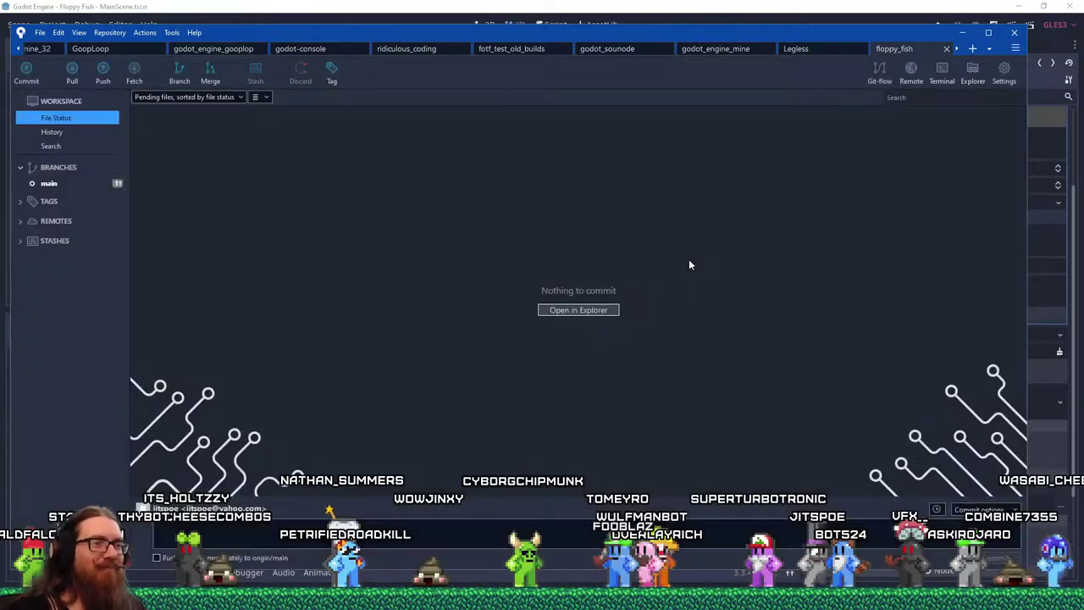
key("alt+Tab")
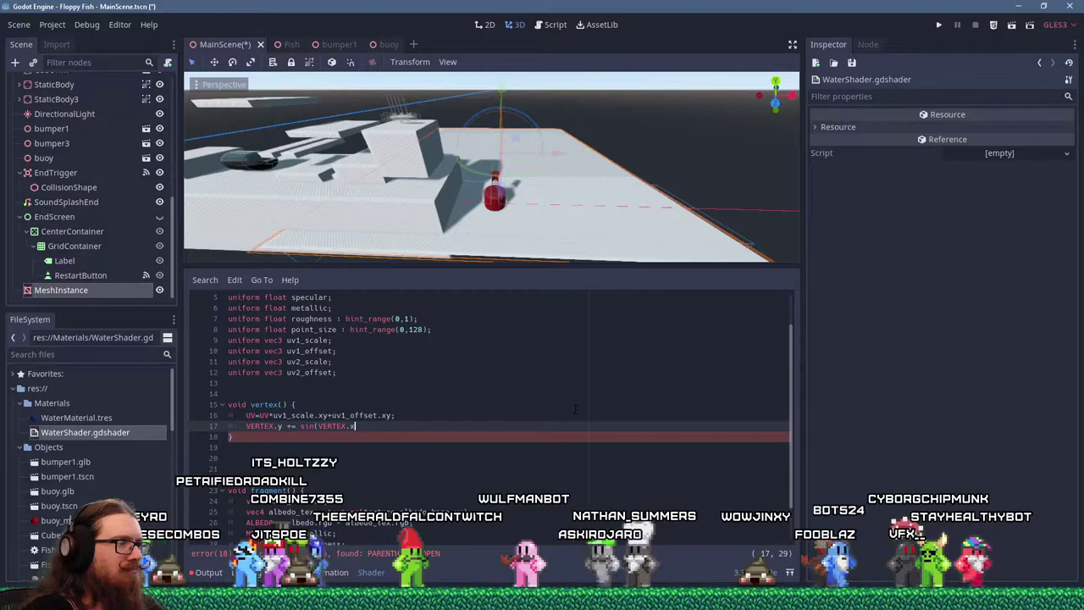
Terminate line 17 with ';', scale the sine wave by * 0.1, and run the game.
type(";")
key("ctrl+s")
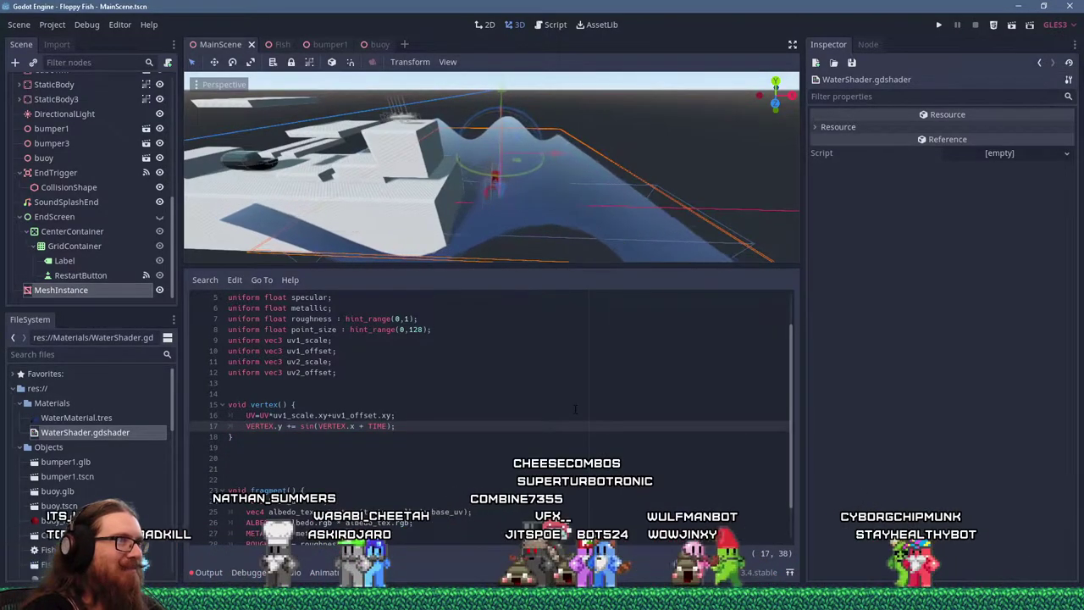
key("Left")
type("* 0.1")
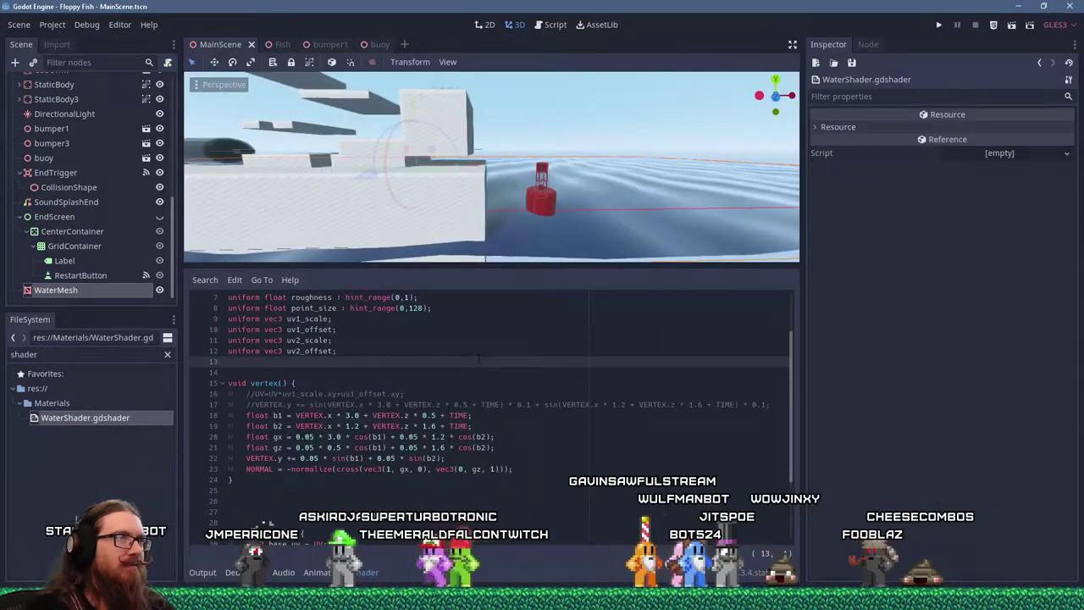
key("F5")
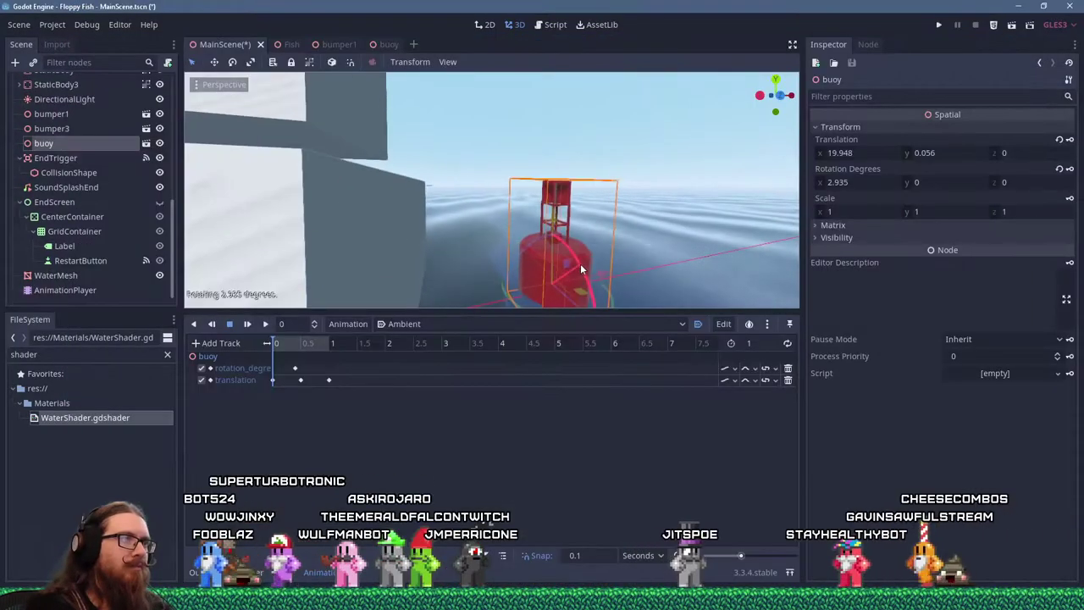
Key the buoy's rotation at 1 second in Ambient and preview the ocean waves sound.
left_click_drag(273, 368, 329, 368)
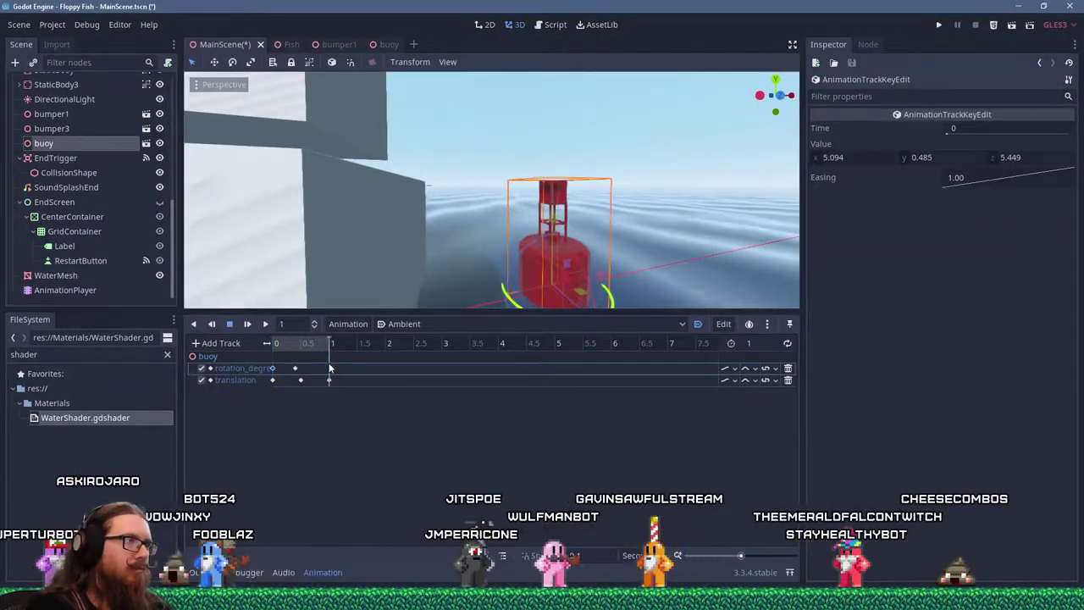
left_click(265, 323)
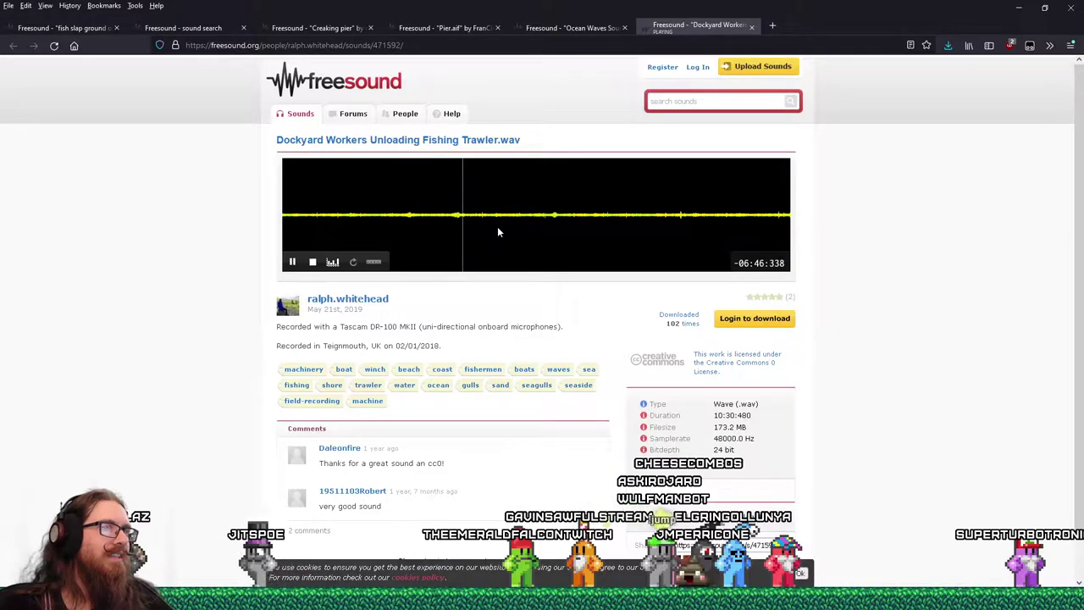
left_click(291, 263)
key("ctrl+Page_Up")
left_click(294, 264)
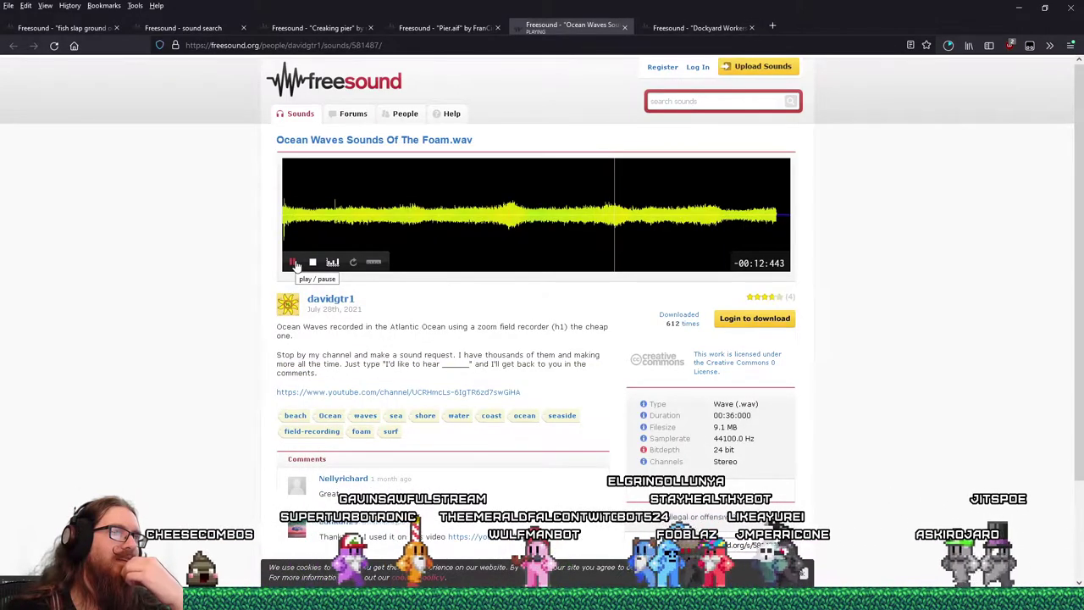
Shift the ocean waves clip later in the audio editor.
key("alt+Tab")
scroll(370, 158, "down", 5)
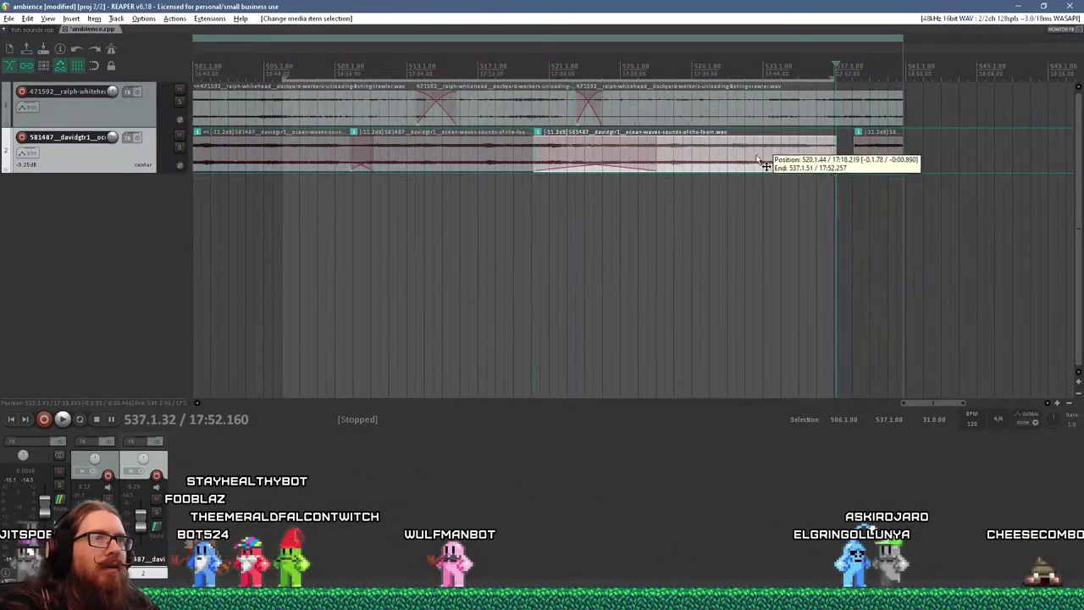
left_click_drag(760, 161, 825, 157)
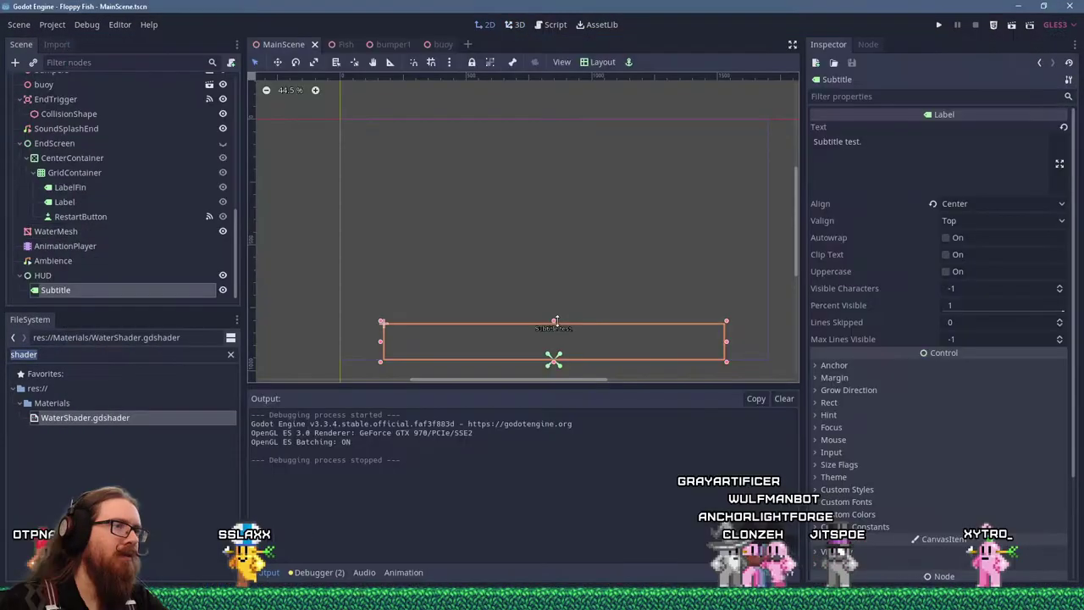
Add 'test 2' as a second Subtitle line, play the game, and open MainScene.gd.
key("Return")
type("test 2")
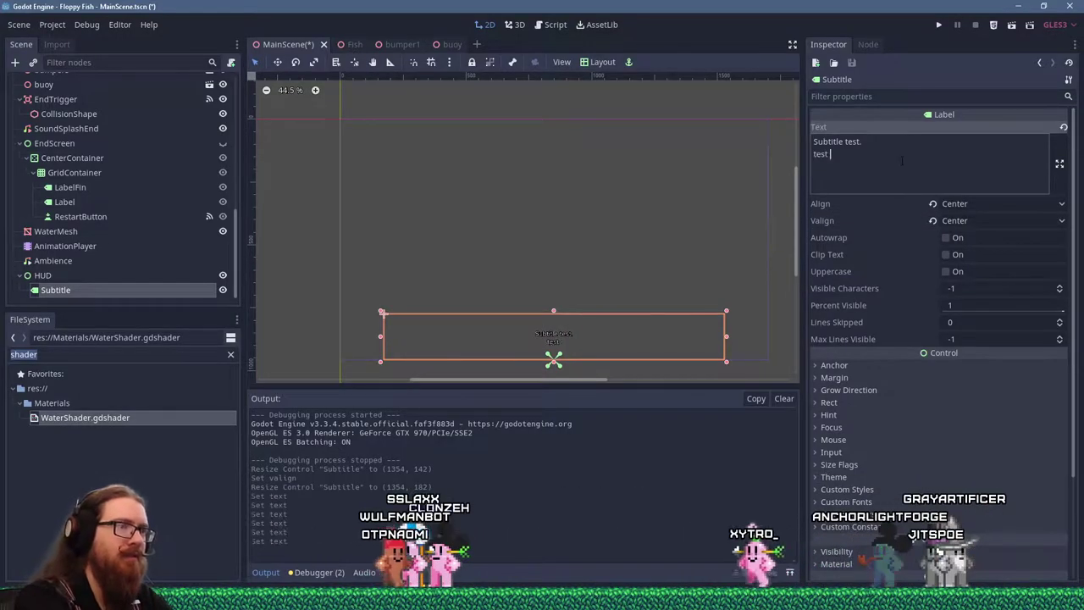
left_click(940, 25)
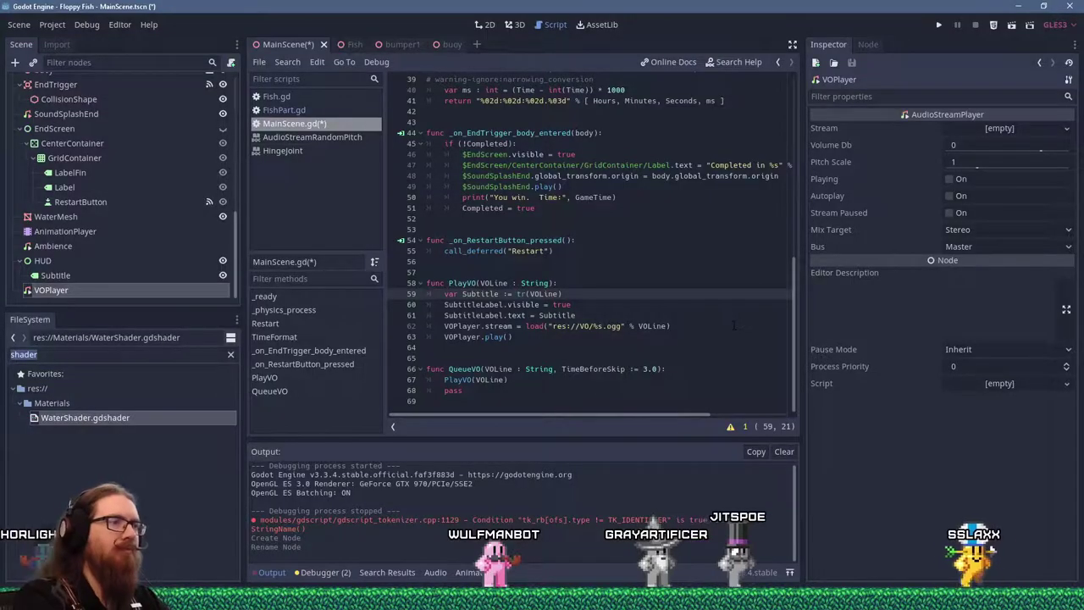
left_click(733, 318)
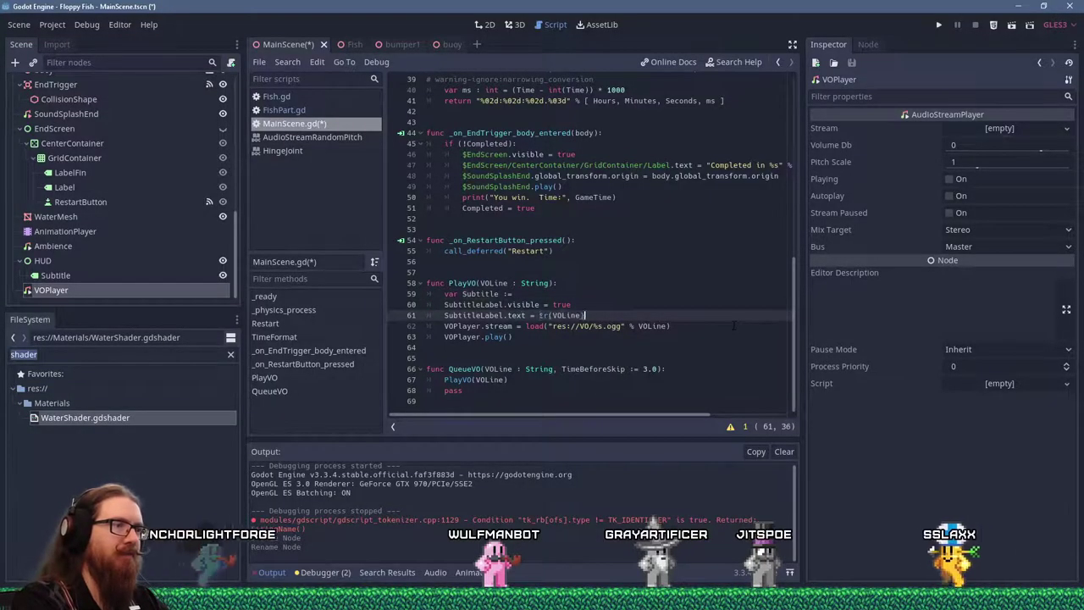
Delete the unused 'var Subtitle :=' line from PlayVO and save MainScene.gd.
left_click(508, 293)
key("ctrl+shift+k")
left_click(550, 336)
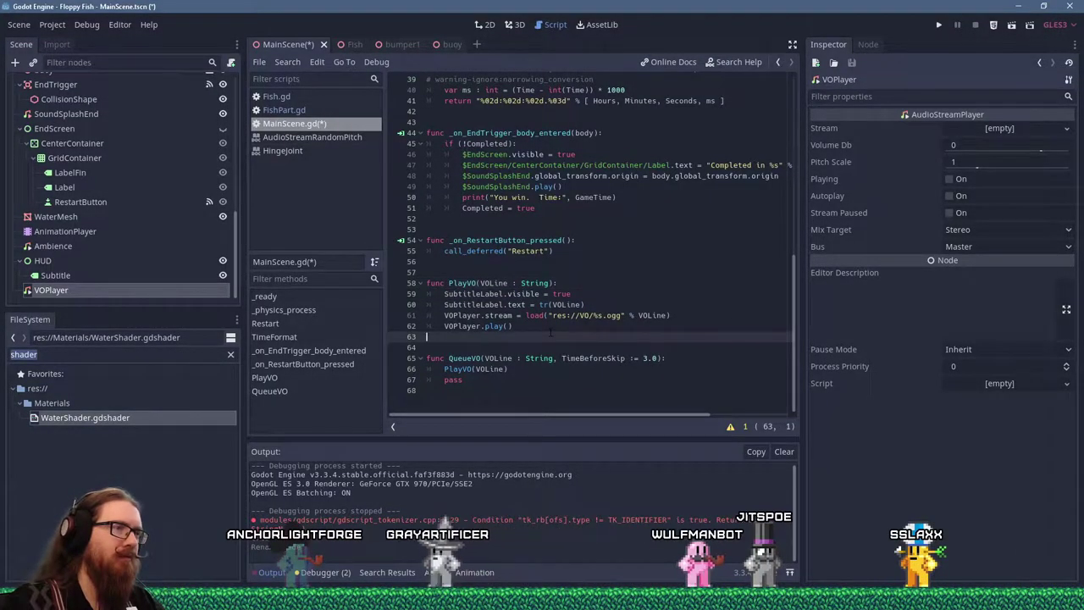
key("ctrl+s")
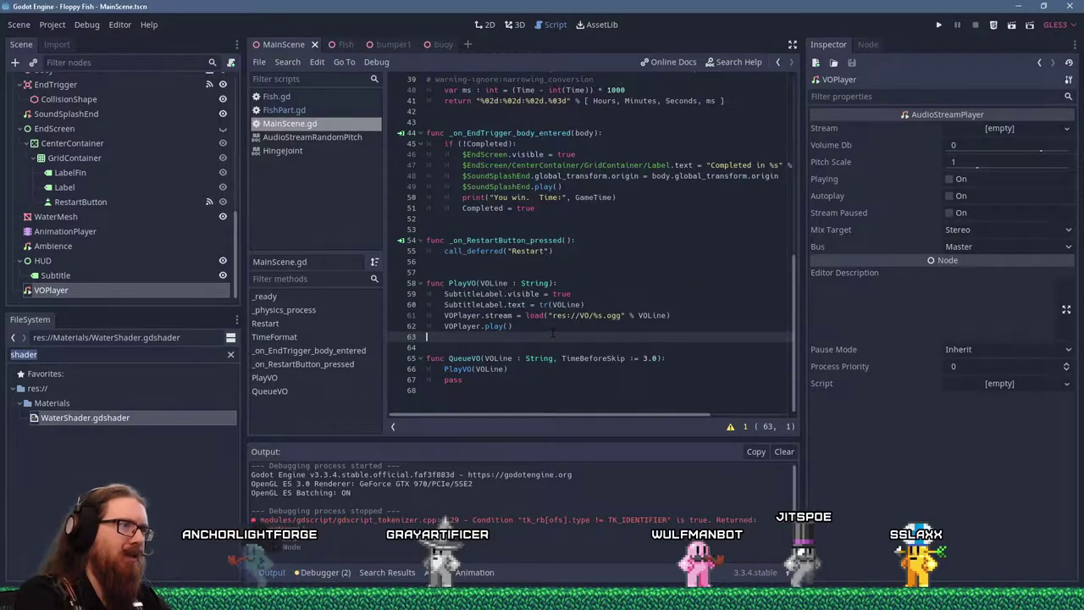
Clear the Output log and inspect the unused TimeBeforeSkip warning on line 65.
left_click(783, 452)
left_click(731, 426)
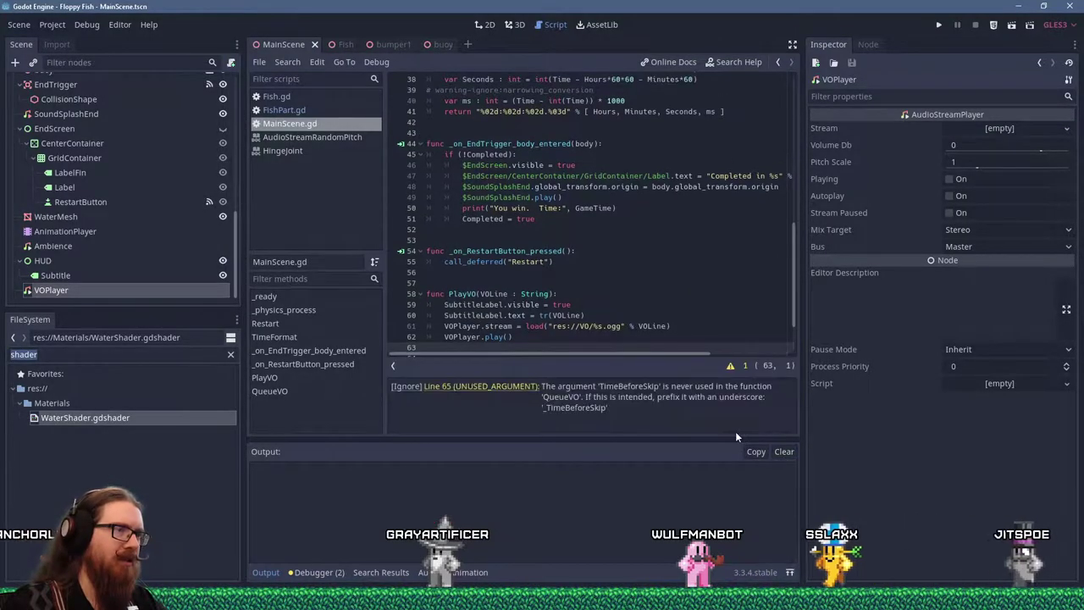
left_click(462, 386)
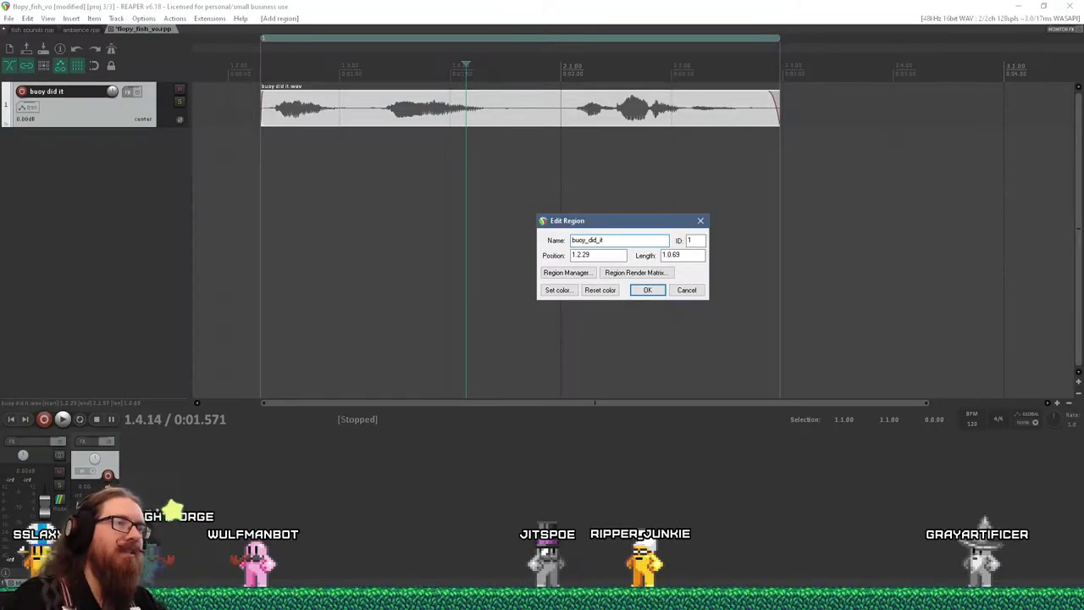
key("Return")
Render the buoy_did_it region into the game's VO folder as OGG Vorbis, named $region.
right_click(438, 41)
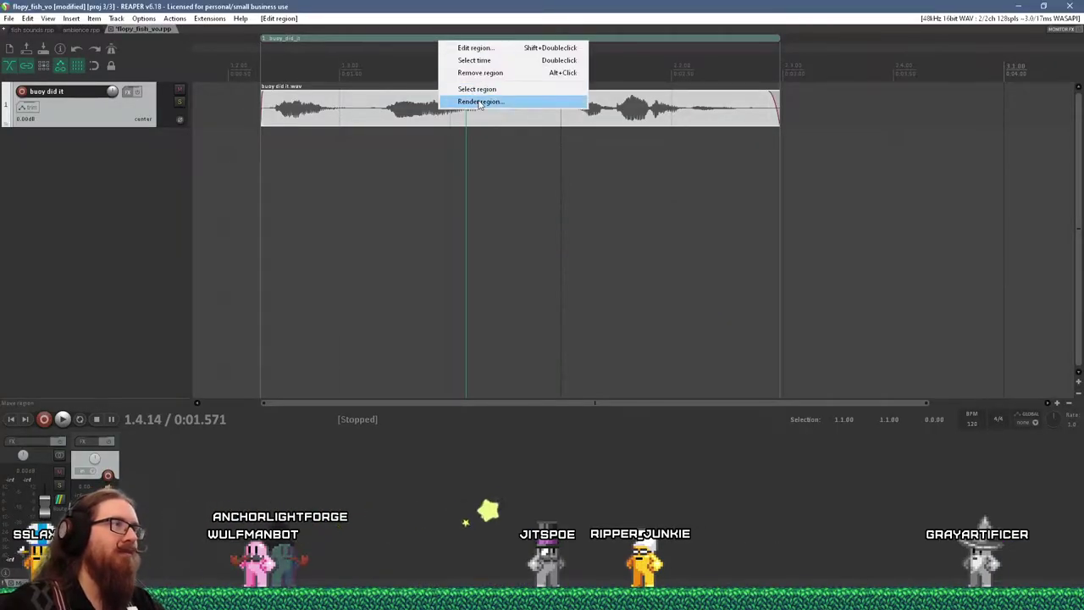
left_click(491, 99)
left_click(636, 196)
left_click(669, 222)
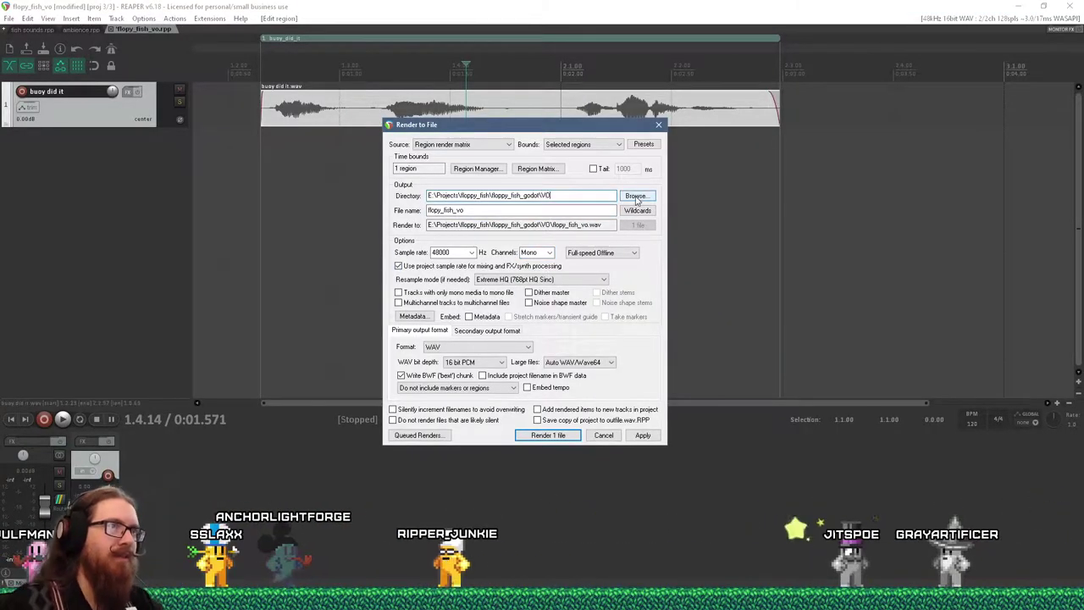
left_click(637, 210)
left_click(786, 245)
left_click(477, 346)
left_click(441, 421)
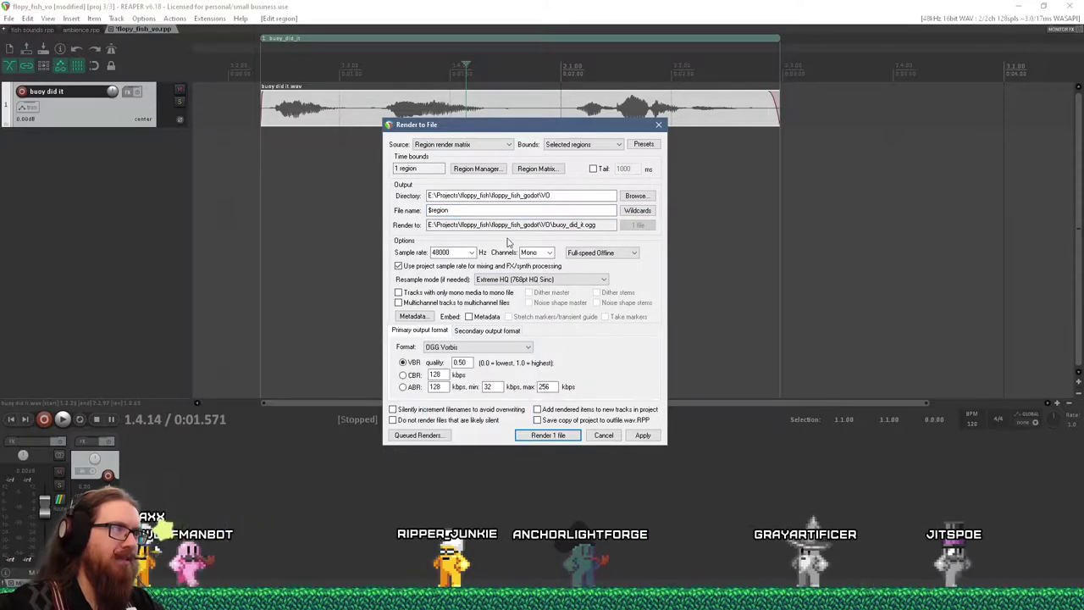
left_click(548, 434)
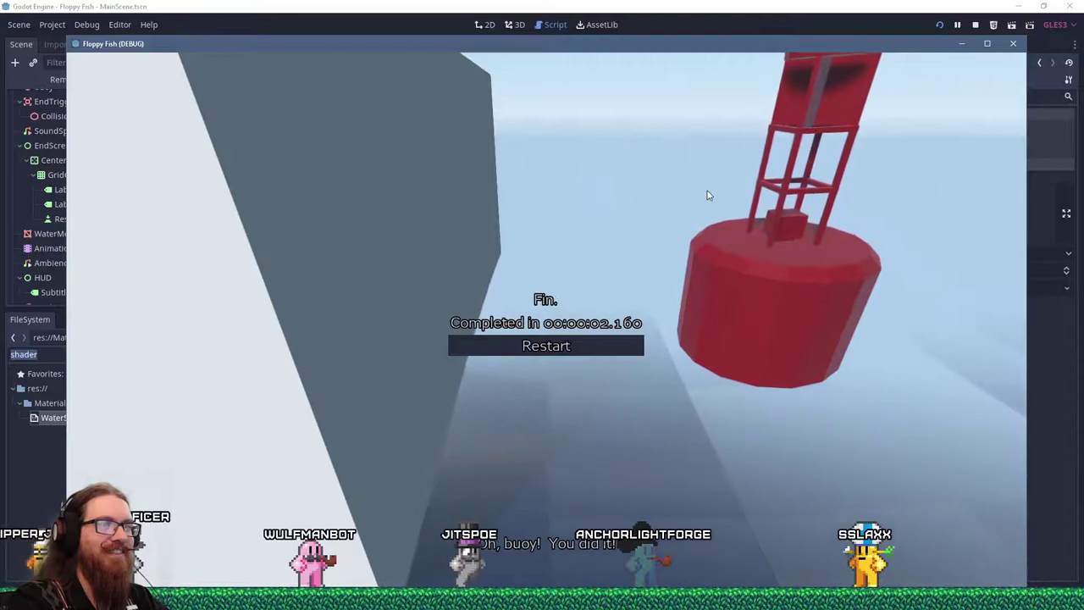
Close the running game and reimport buoy_did_it.ogg with Loop turned off.
left_click(1013, 43)
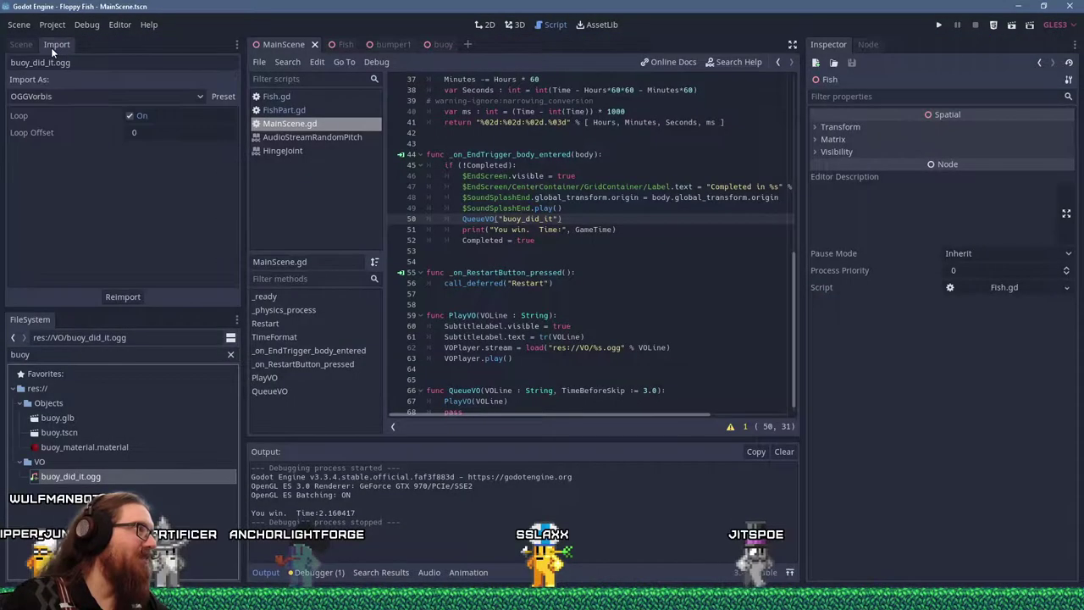
left_click(131, 115)
left_click(223, 95)
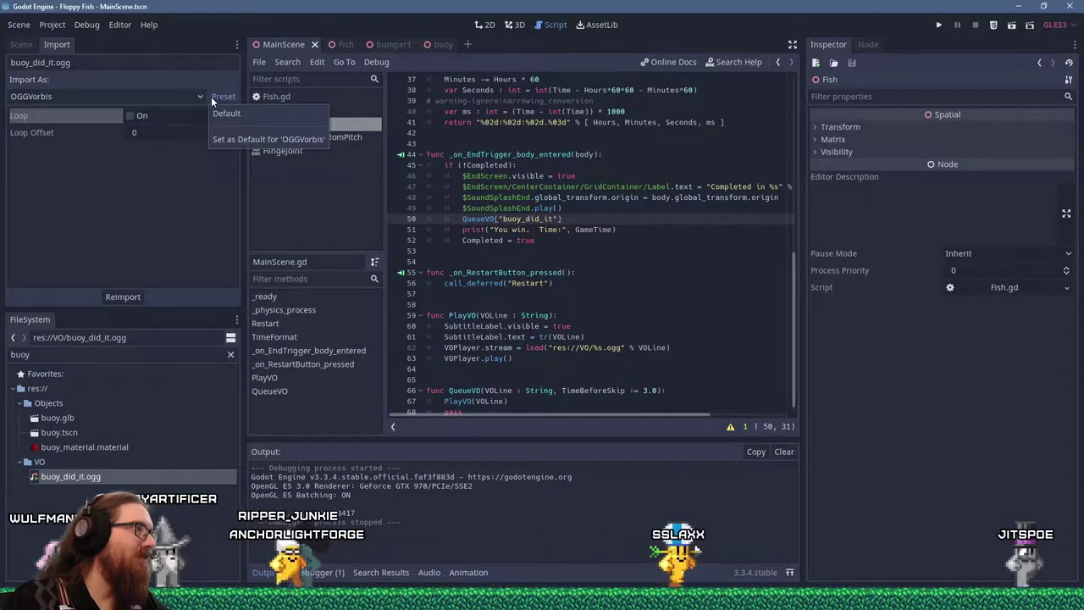
left_click(242, 141)
left_click(121, 298)
key("alt+Tab")
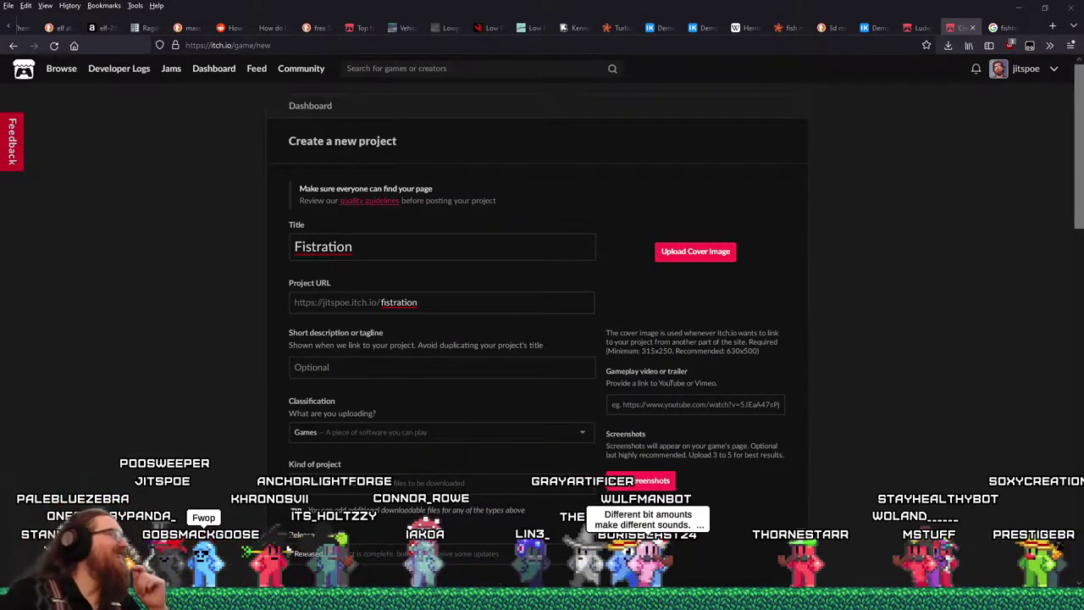
Look over the published Fwop itch.io page, then go to the InferKit demo tab.
key("ctrl+Tab")
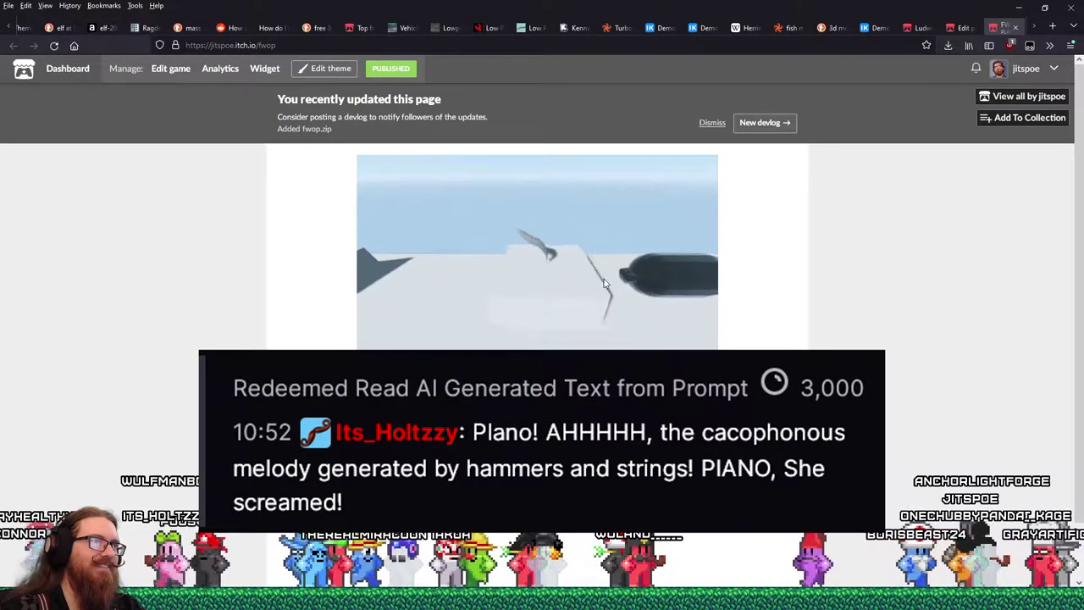
key("ctrl+Tab")
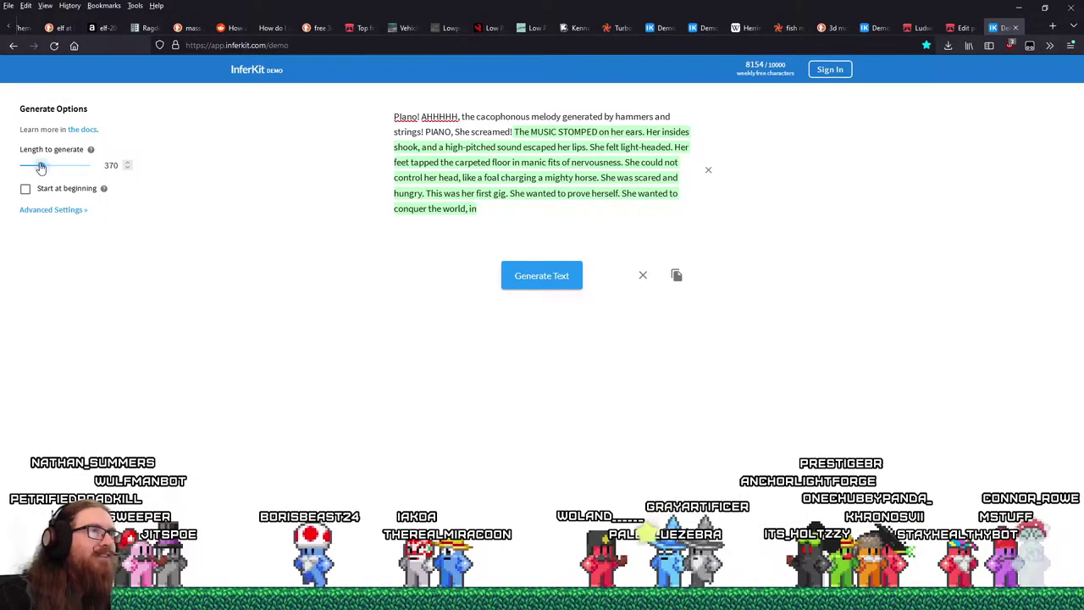
Generate five successive continuations of the piano story in InferKit.
left_click(518, 279)
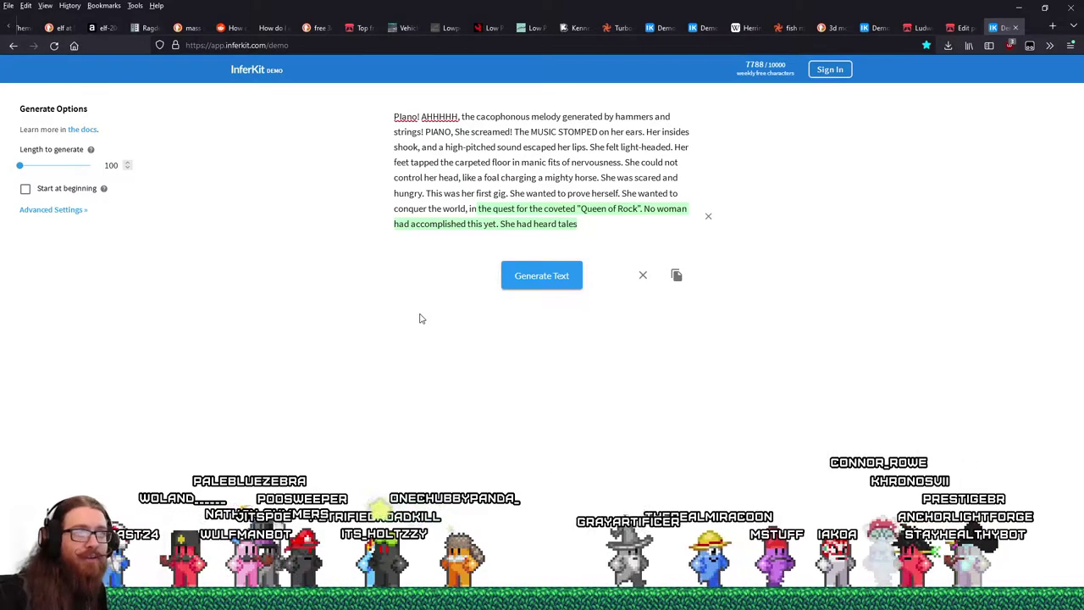
left_click(533, 284)
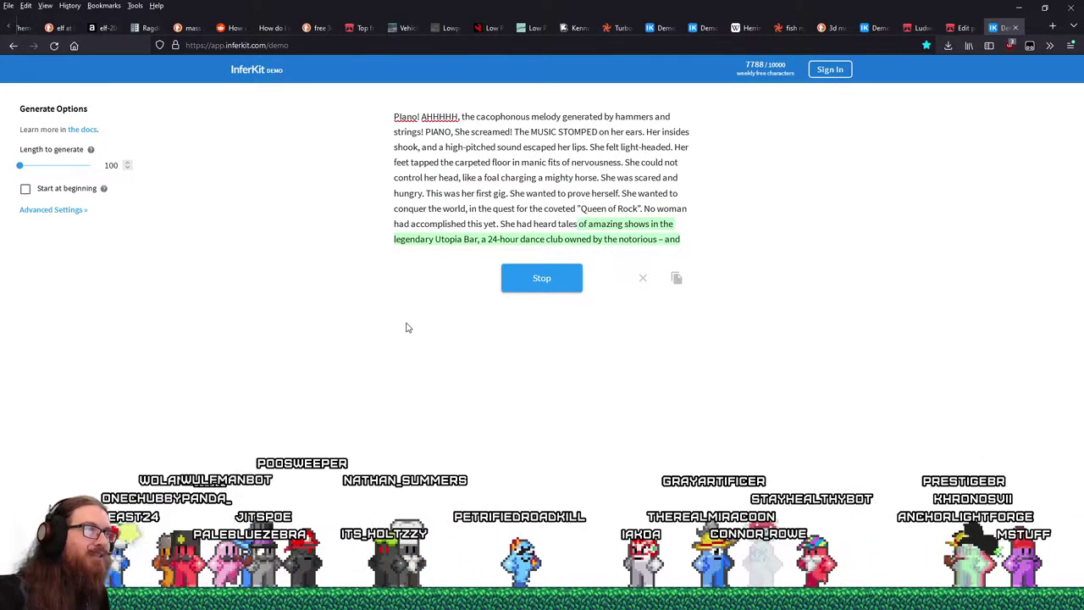
left_click(547, 280)
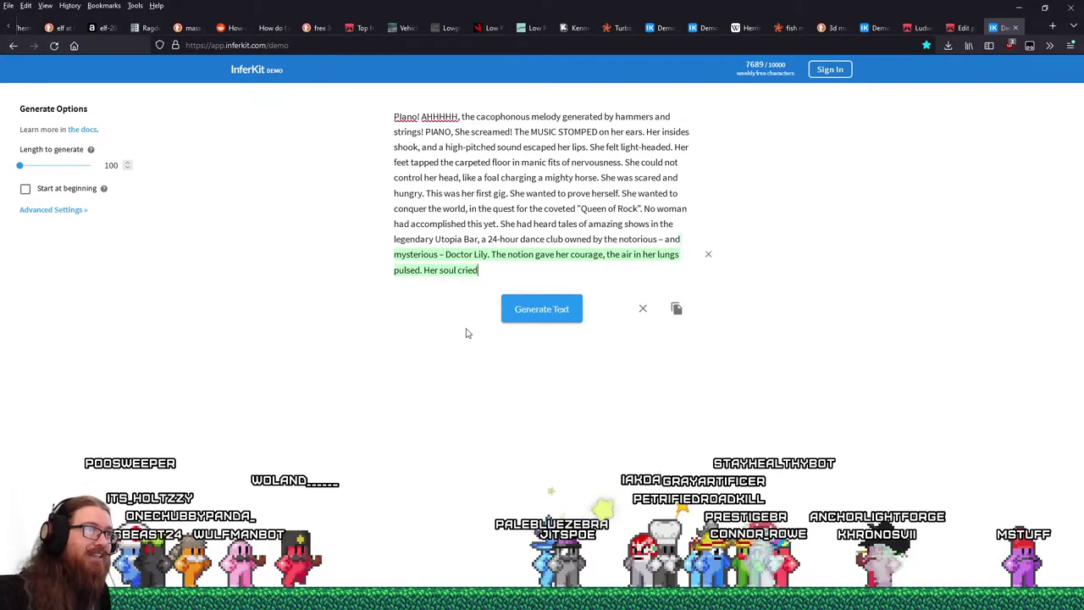
left_click(536, 313)
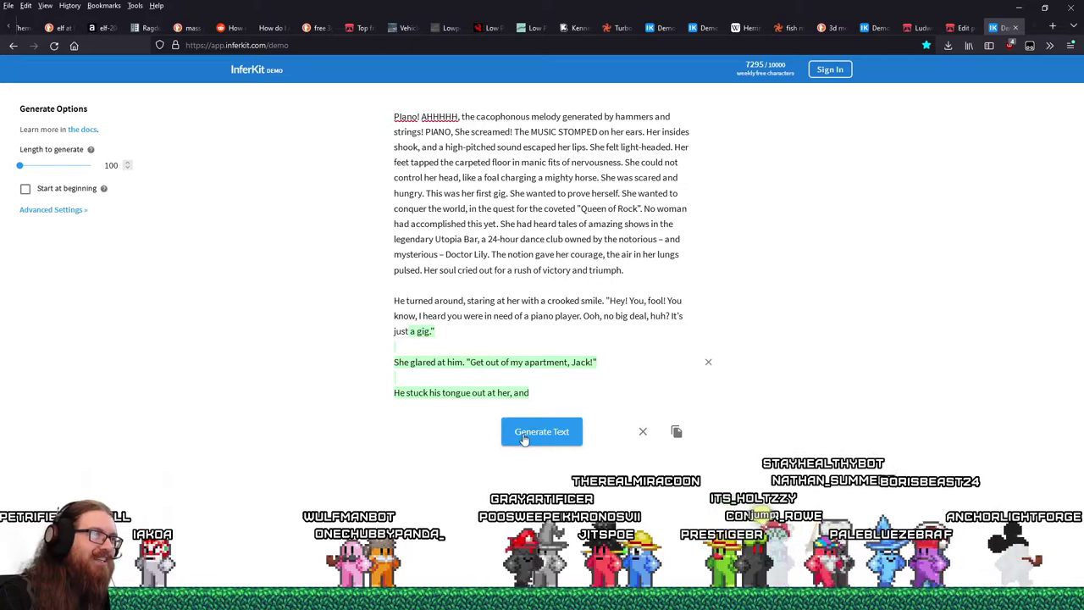
left_click(524, 433)
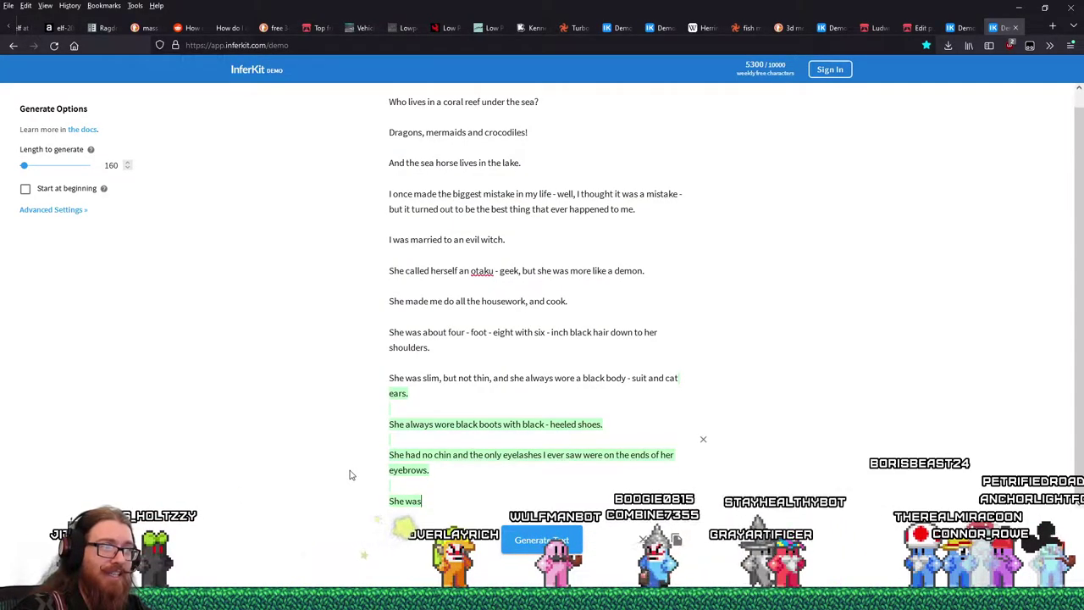
Extend the coral reef witch story with more generated text, then start recording a voice line.
left_click(546, 539)
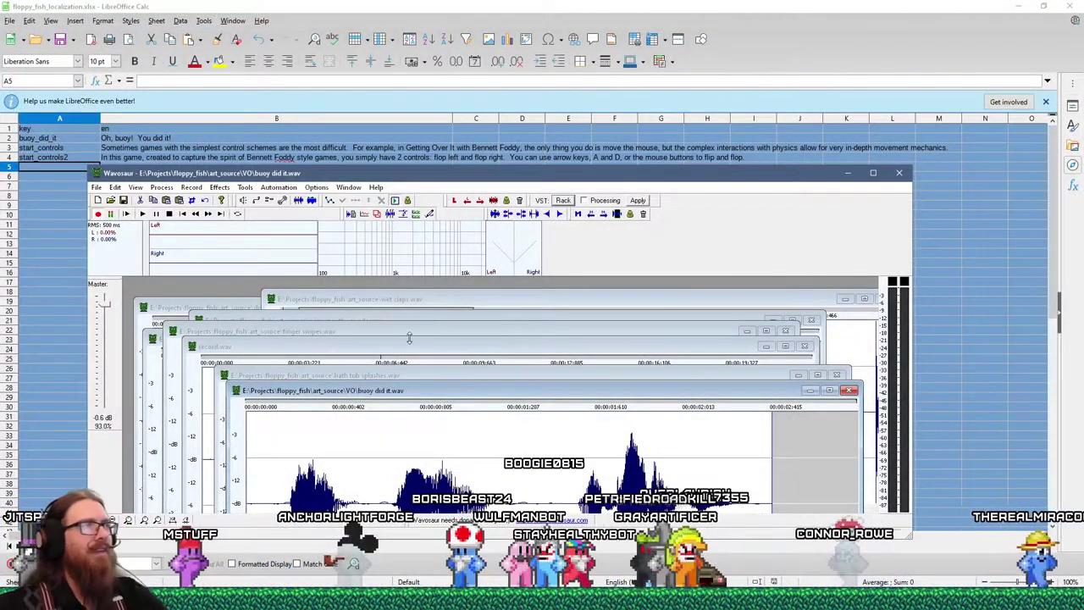
key("r")
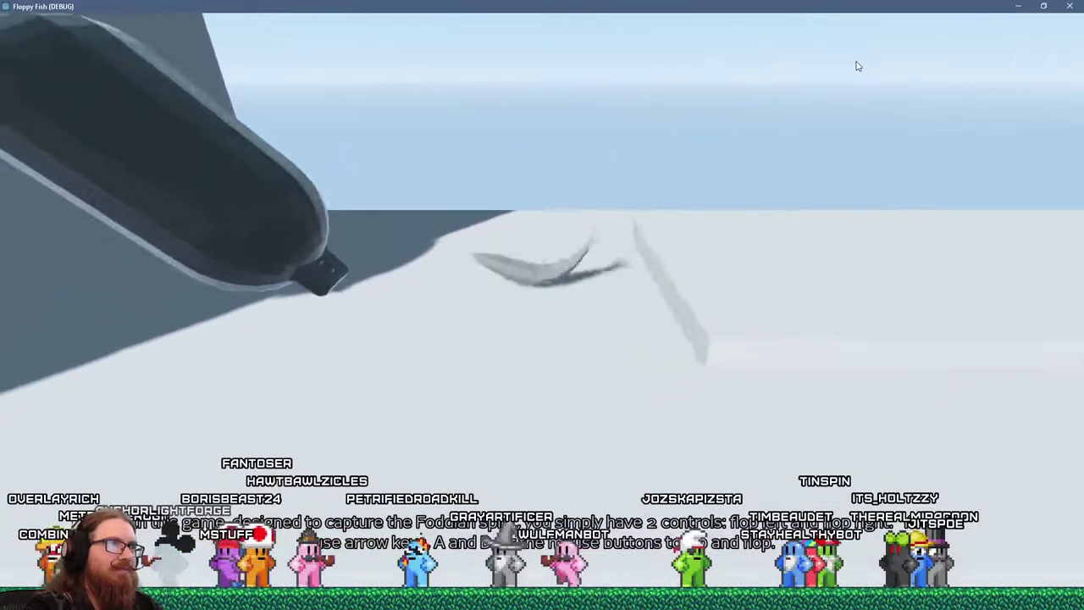
Flop the fish eight times across the snowy level, then return to REAPER.
left_click(857, 66)
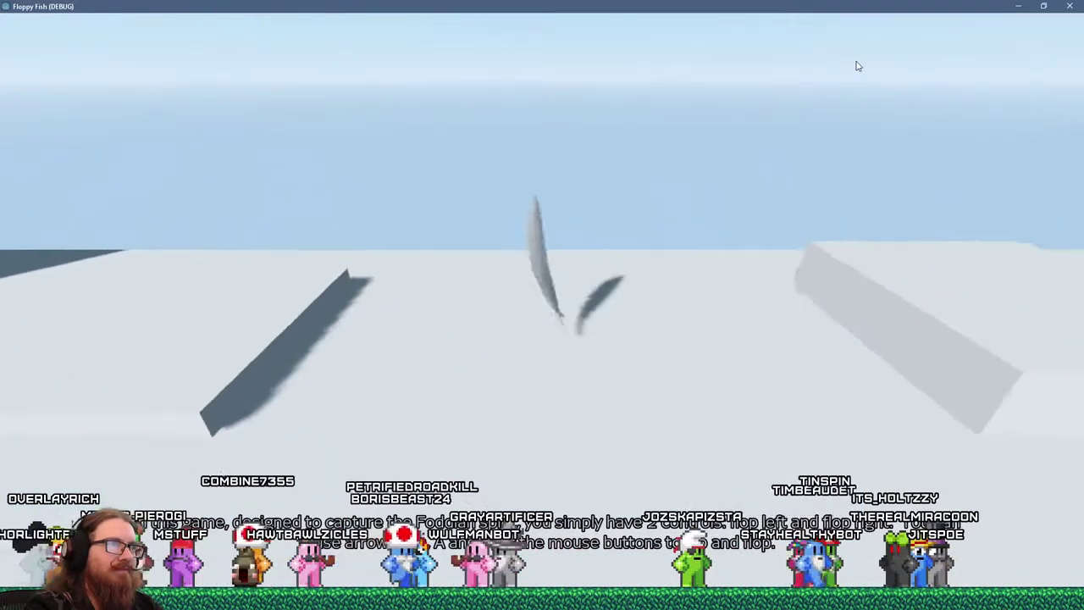
left_click(857, 66)
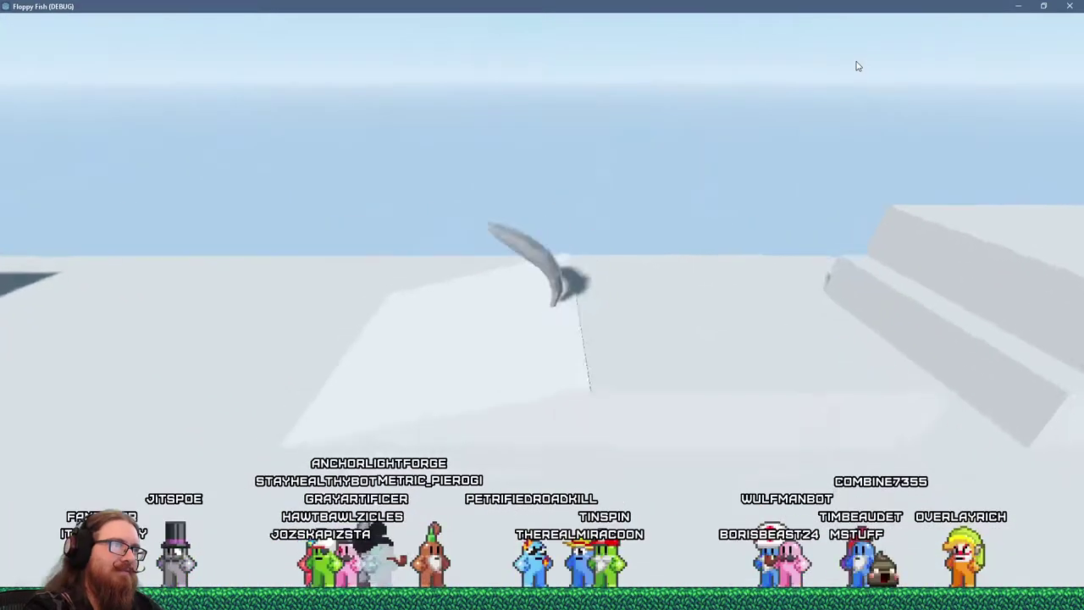
left_click(857, 66)
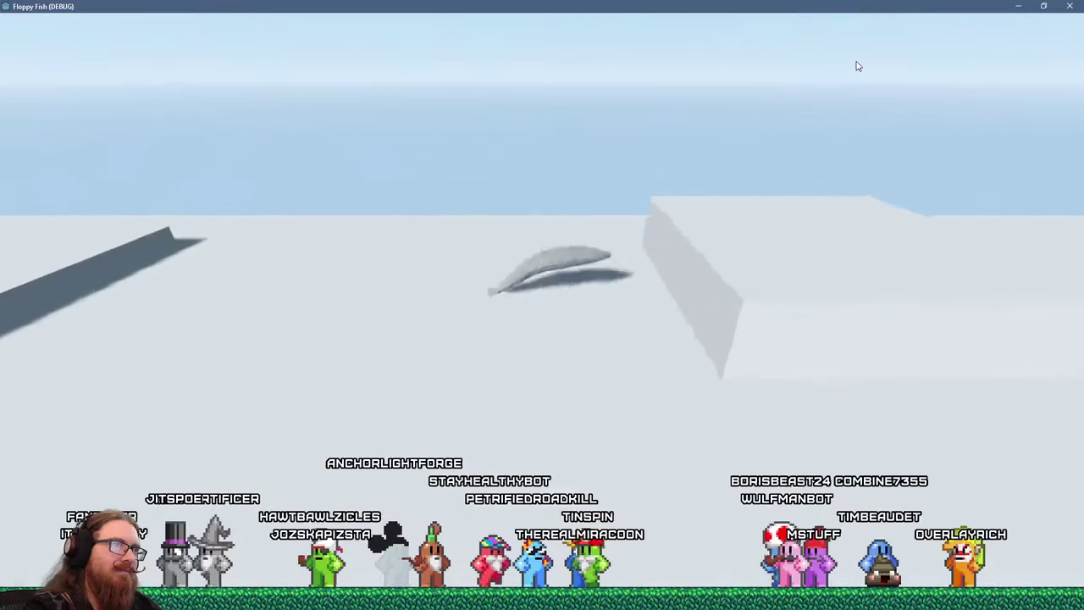
left_click(858, 67)
left_click(857, 66)
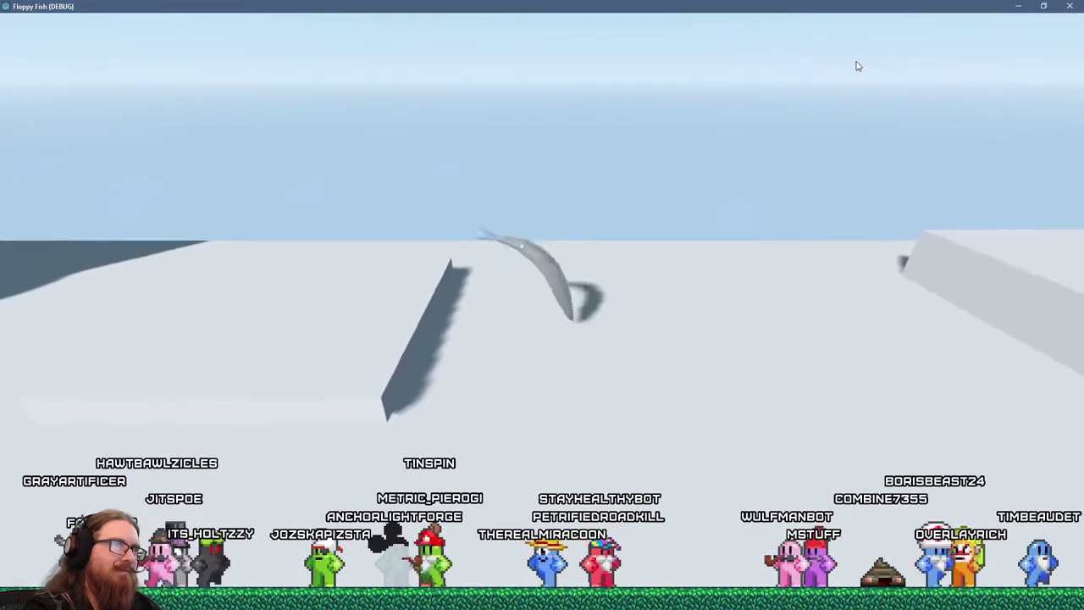
left_click(857, 66)
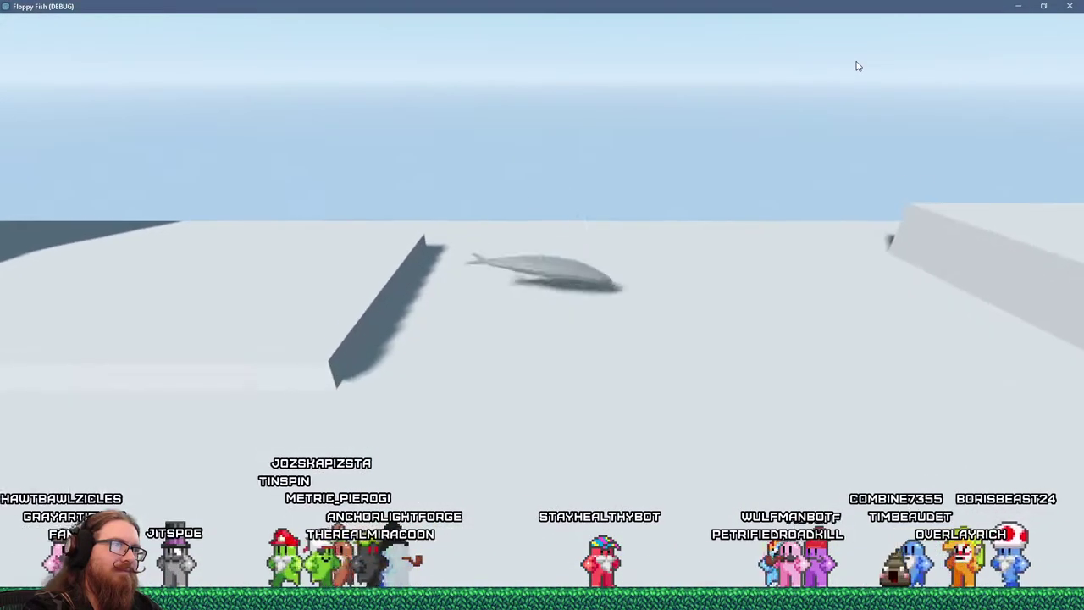
left_click(857, 66)
left_click(857, 66)
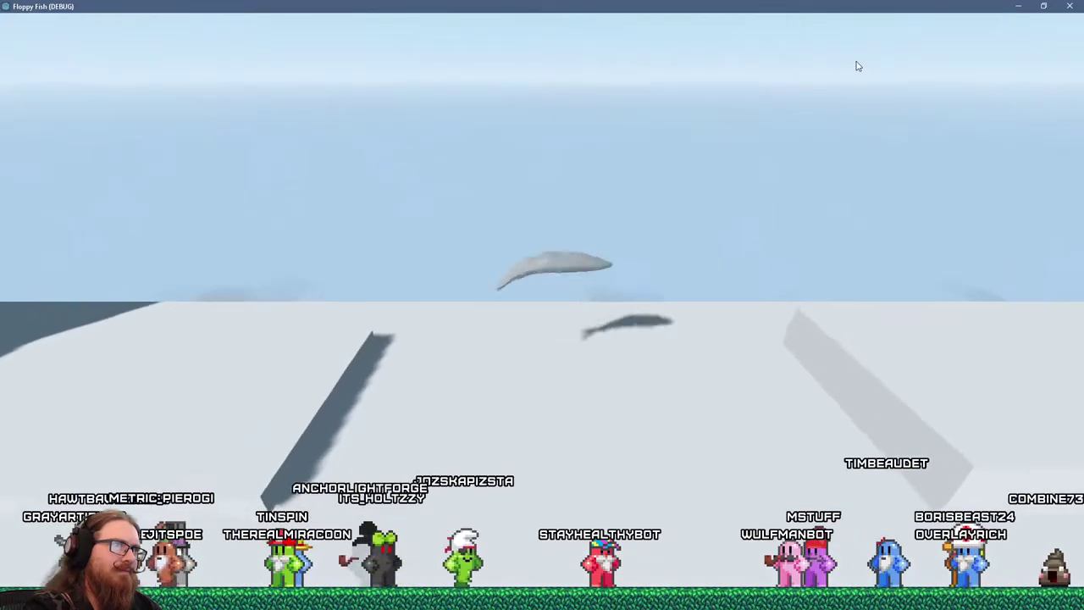
key("alt+Tab")
In the piano MIDI take, move the bar-30 chord slightly earlier and two later notes slightly later.
double_click(407, 120)
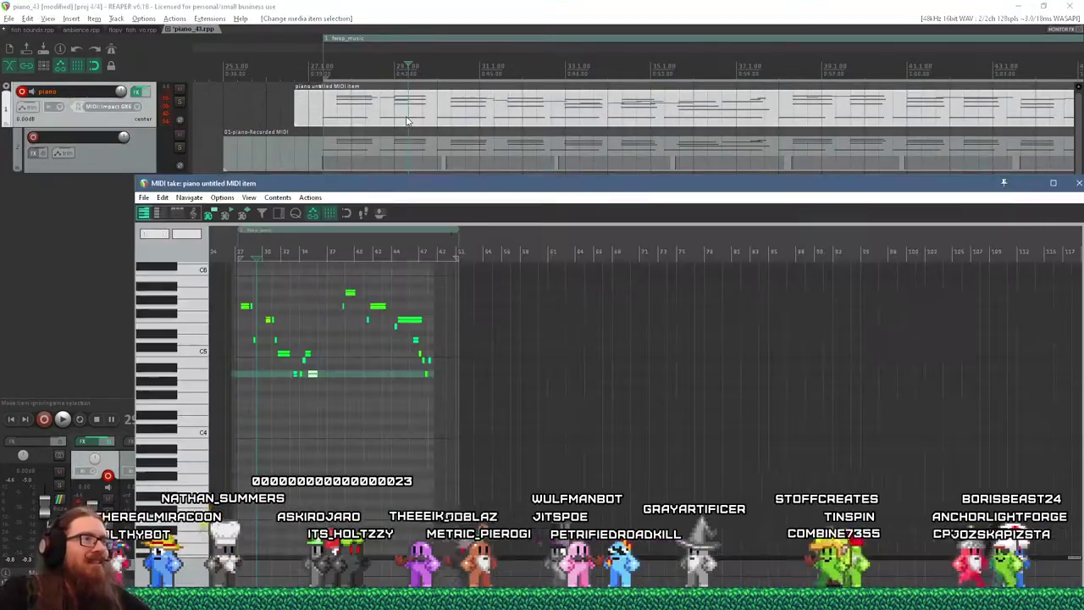
double_click(396, 163)
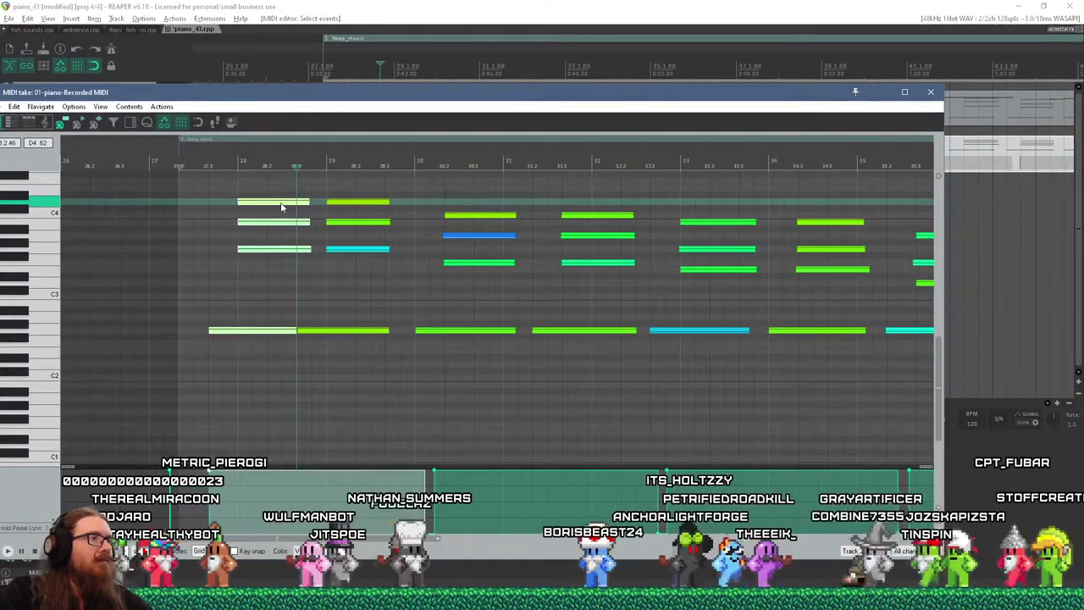
left_click(455, 218)
left_click_drag(455, 217, 430, 221)
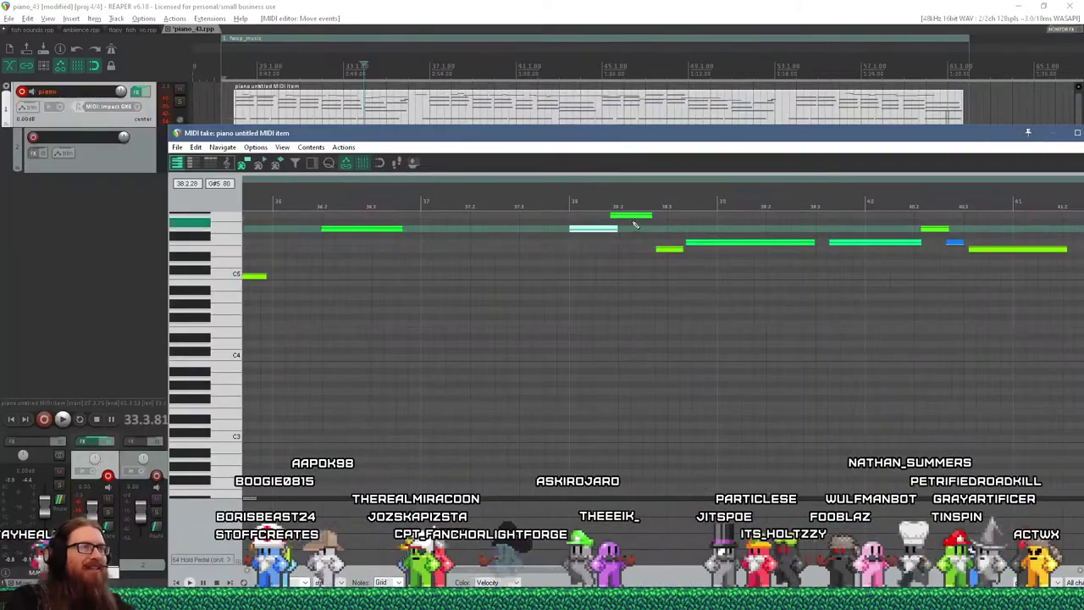
left_click_drag(669, 251, 734, 243)
left_click(607, 223)
scroll(598, 237, "down", 3)
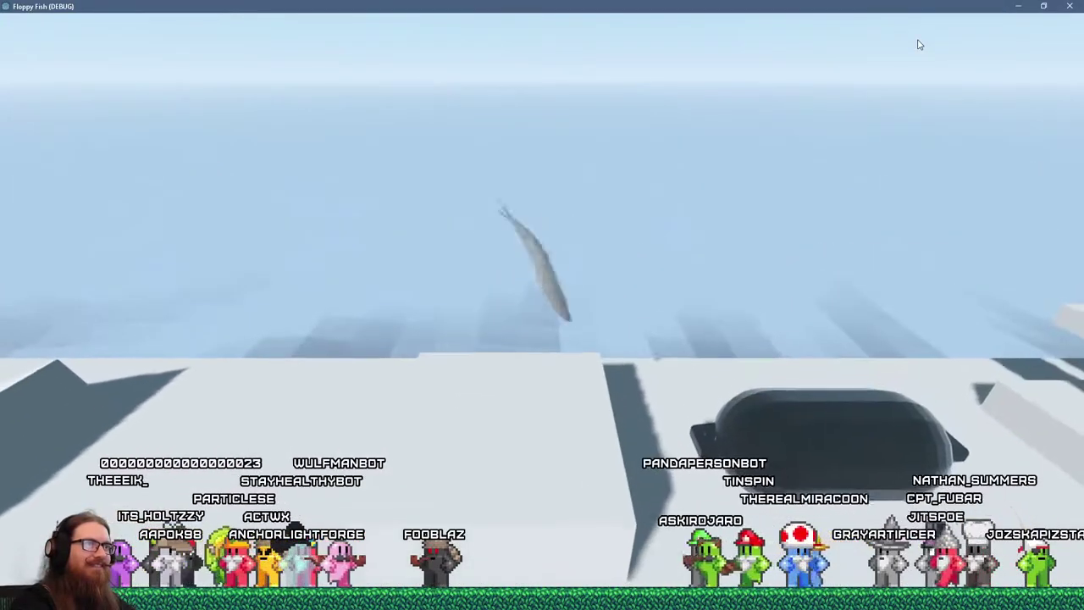
Close the game, then parent the fish mesh to its armature with automatic weights.
key("Escape")
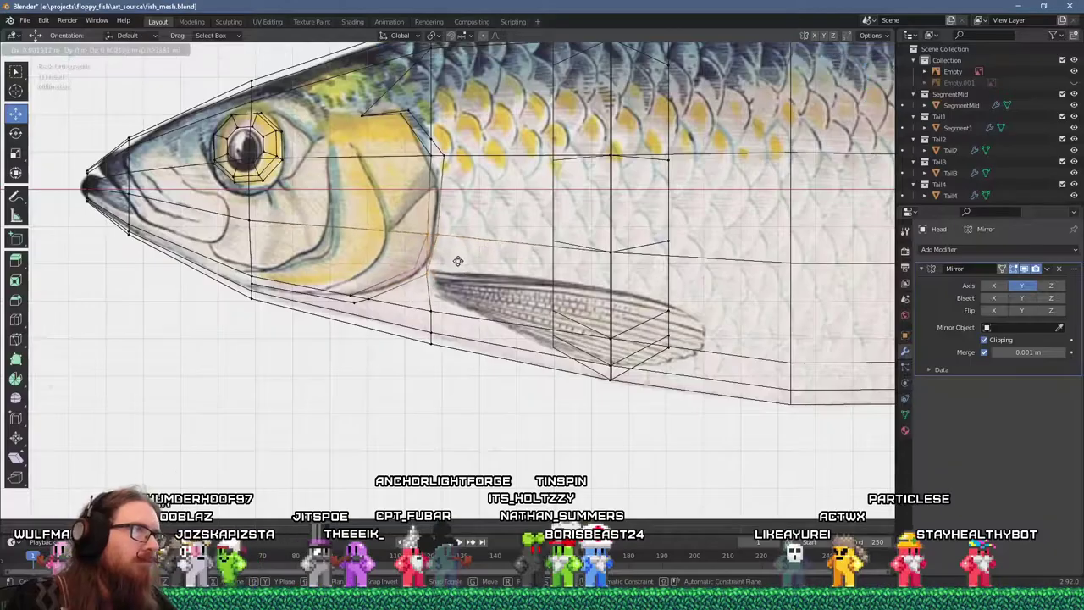
middle_click_drag(429, 279, 370, 345)
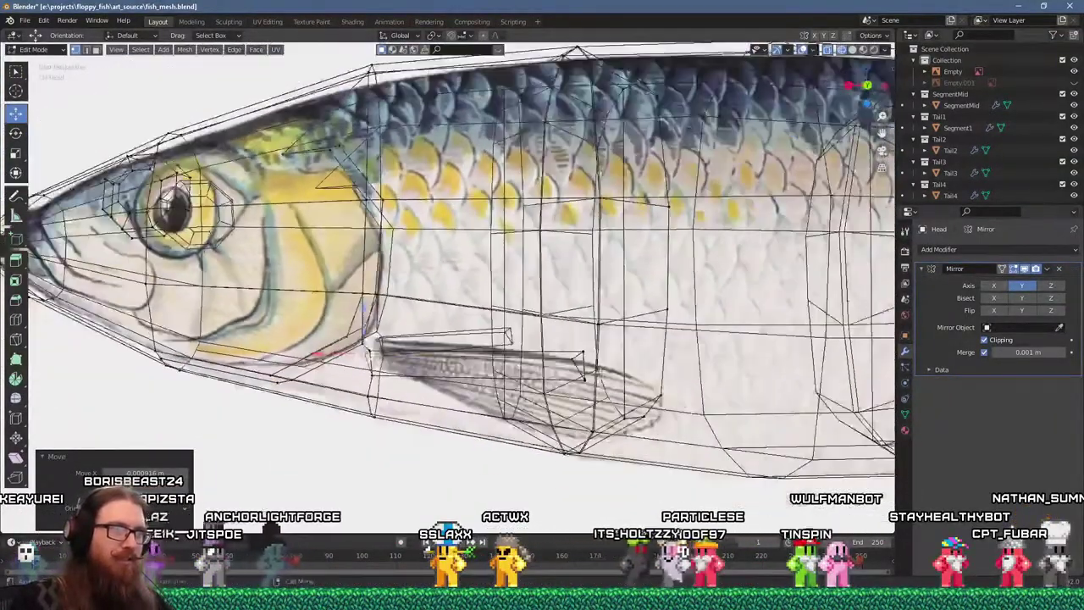
middle_click_drag(619, 354, 559, 364)
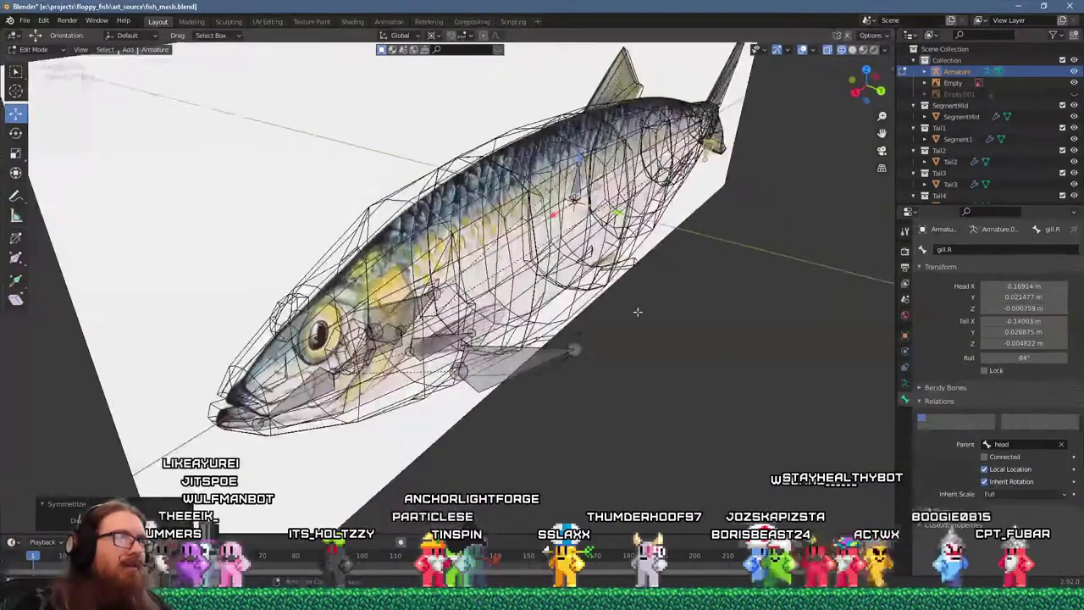
key("ctrl+p")
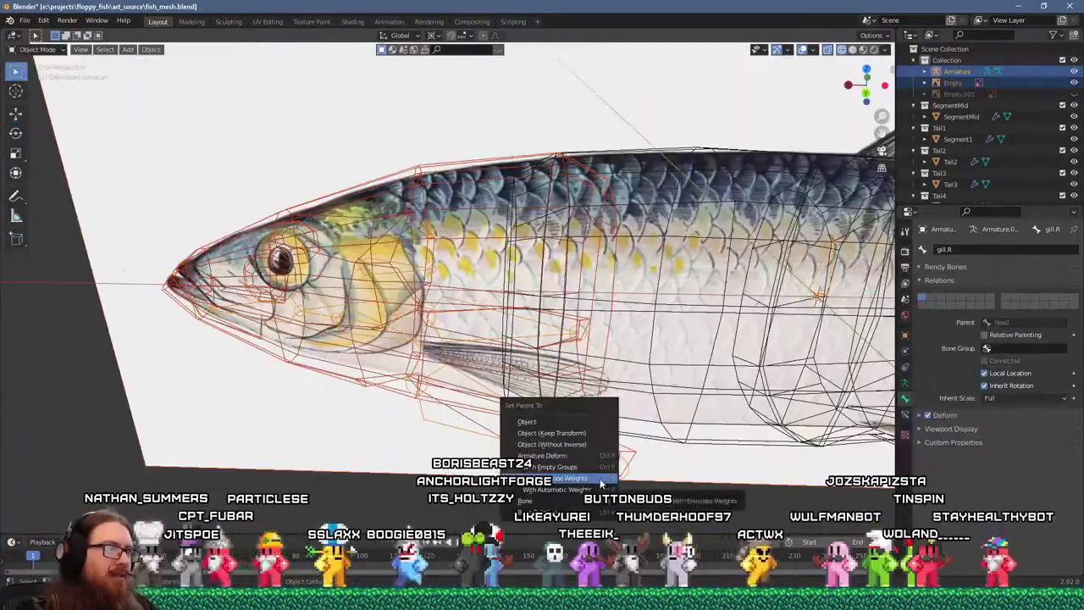
left_click(551, 467)
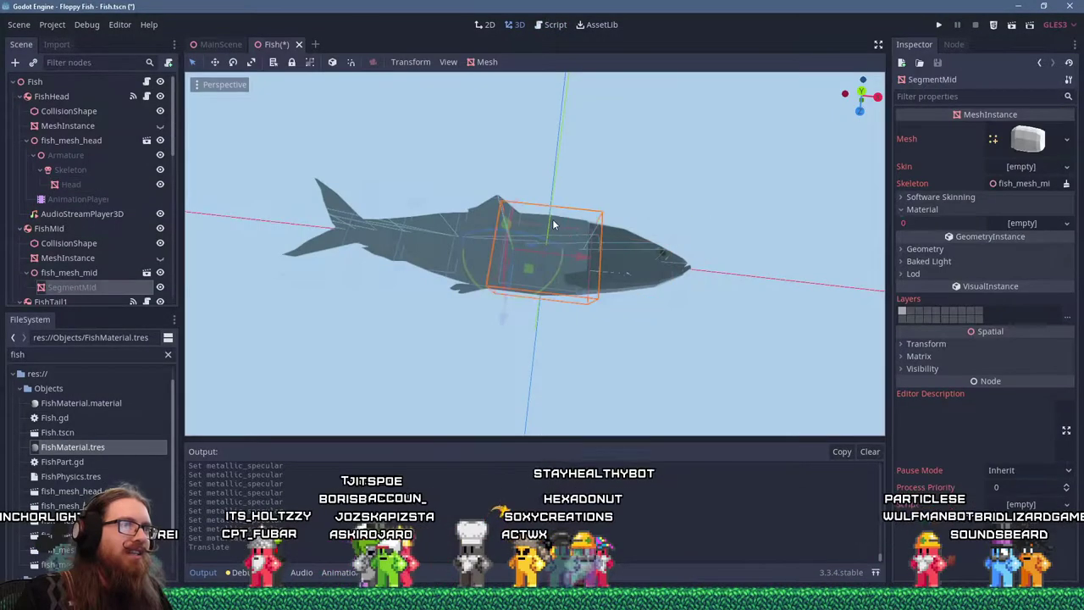
Load a saved wood material onto the fish segment.
middle_click_drag(781, 311, 849, 236)
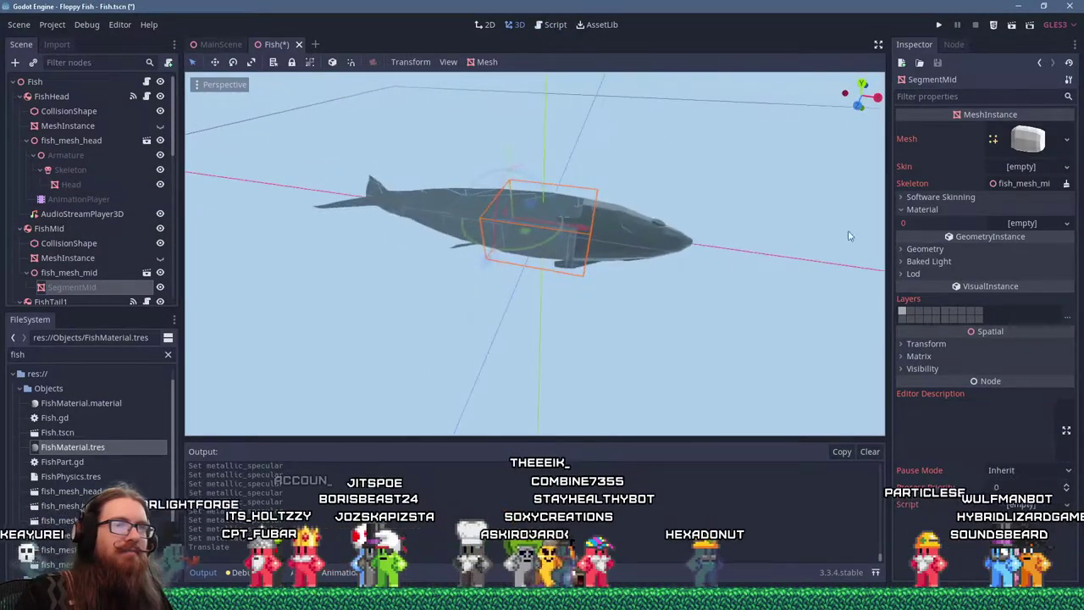
left_click(1001, 280)
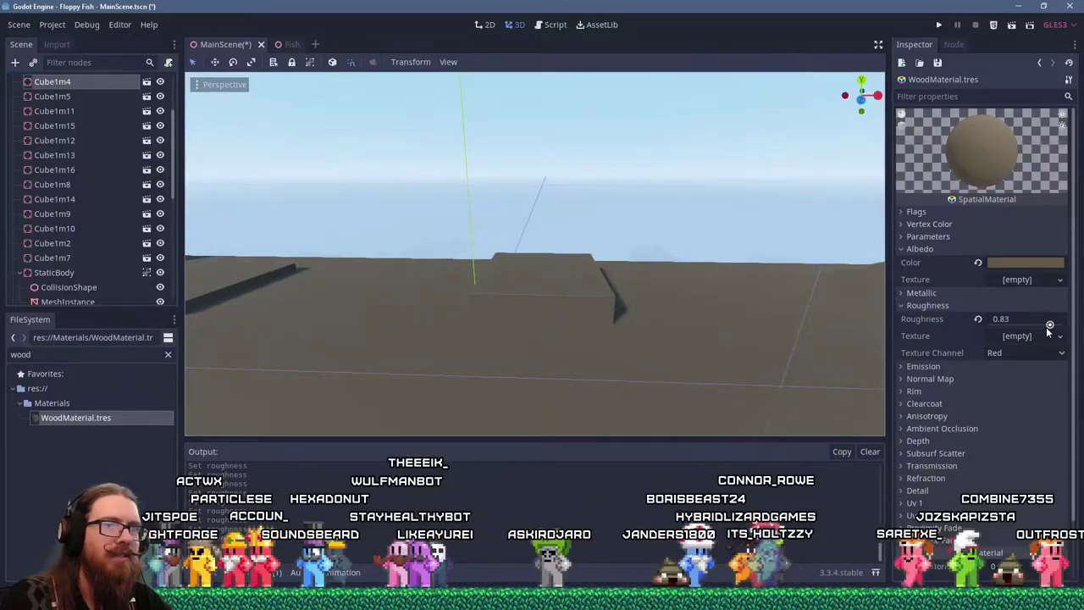
scroll(484, 325, "up", 3)
scroll(485, 325, "up", 5)
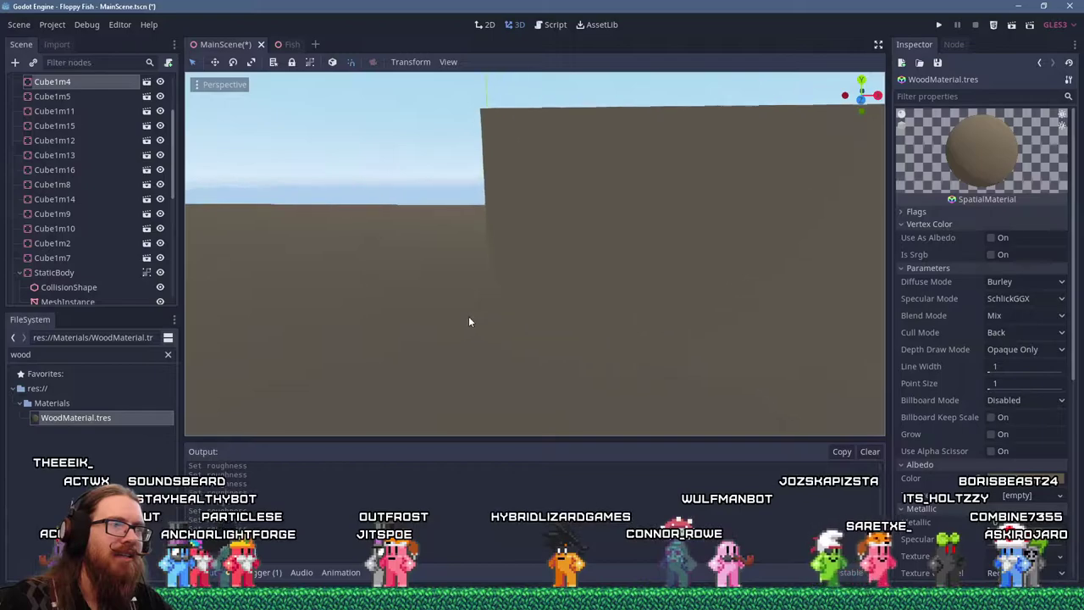
scroll(991, 465, "down", 3)
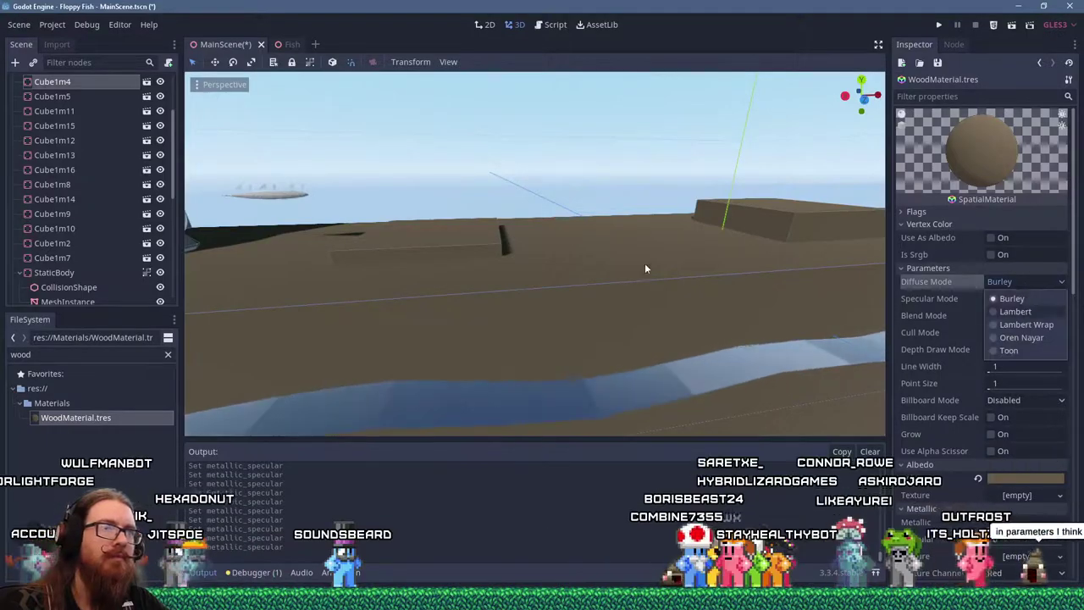
Move a platform toward the level centre and duplicate it.
middle_click_drag(644, 263, 647, 232)
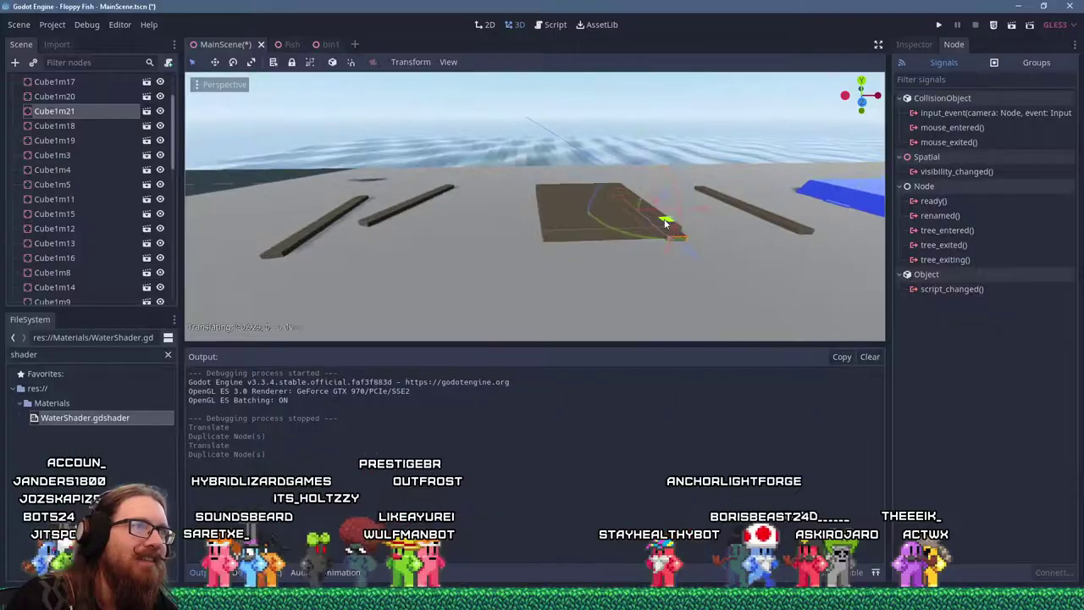
left_click_drag(666, 222, 557, 222)
key("ctrl+d")
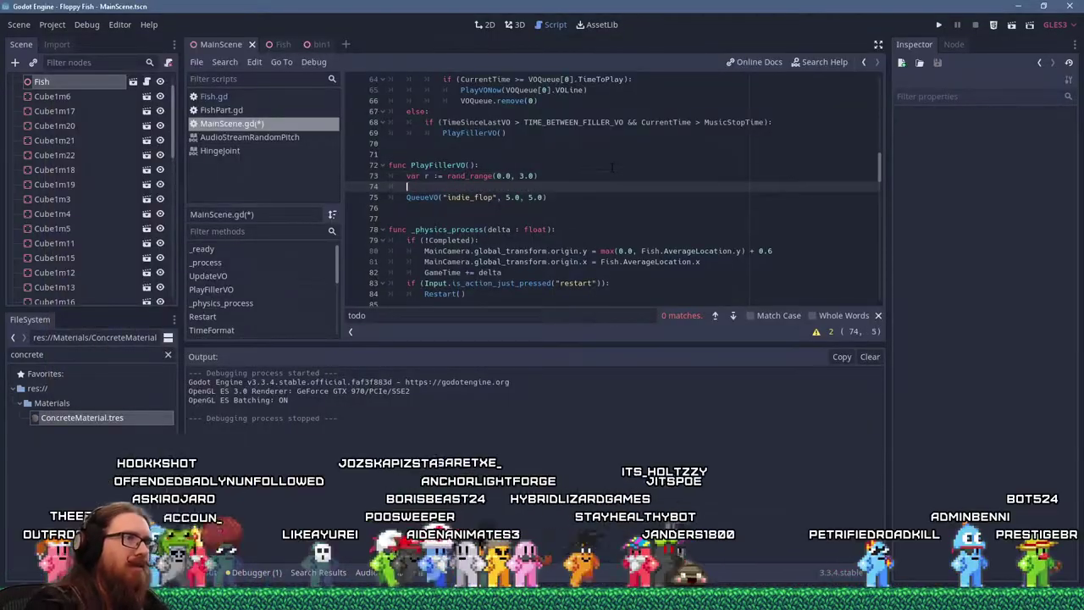
Put indie_flop under if (r < 1.0): and add elif (r < 2.0): QueueVO("keep_floundering", 5.0, 5.0).
type("if (r < ")
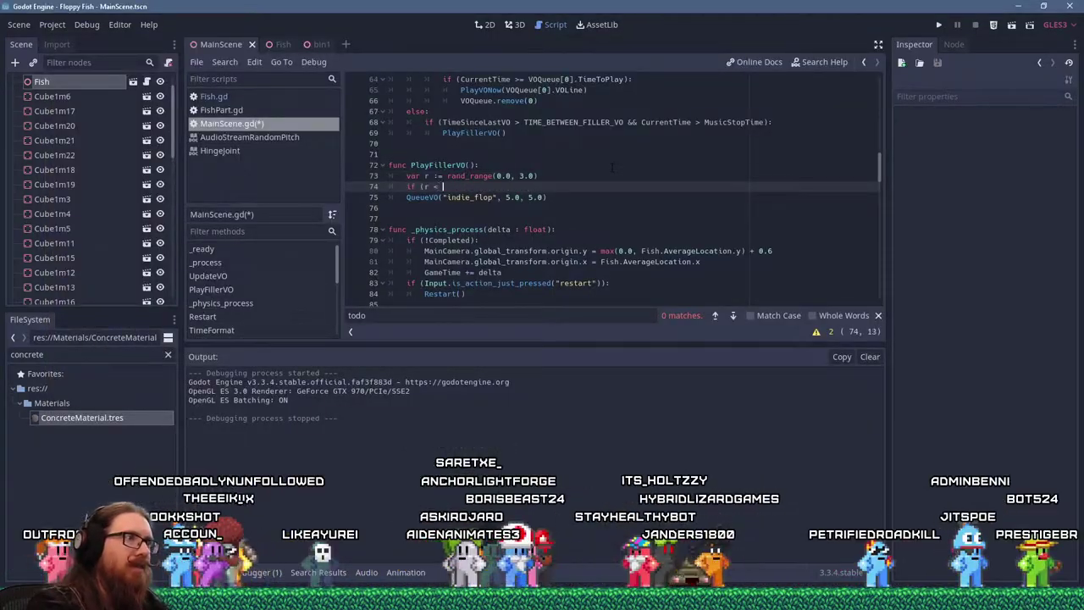
type("1.0):")
key("Down")
key("Home")
key("Tab")
key("End")
key("Return")
key("BackSpace")
type("elif (r < 2.0):")
key("Return")
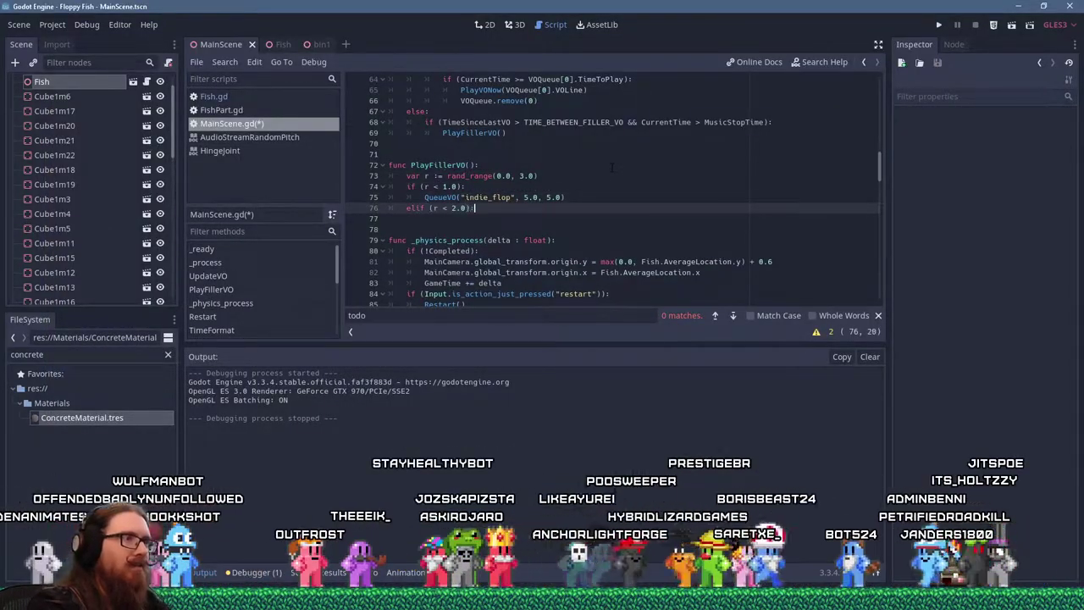
type("QueueVO(\"keep_floundering\", 5.0, 5.0)")
Duplicate the elif branch below as the basis for another condition.
key("shift+Up")
key("shift+Home")
key("ctrl+b")
right_click(485, 234)
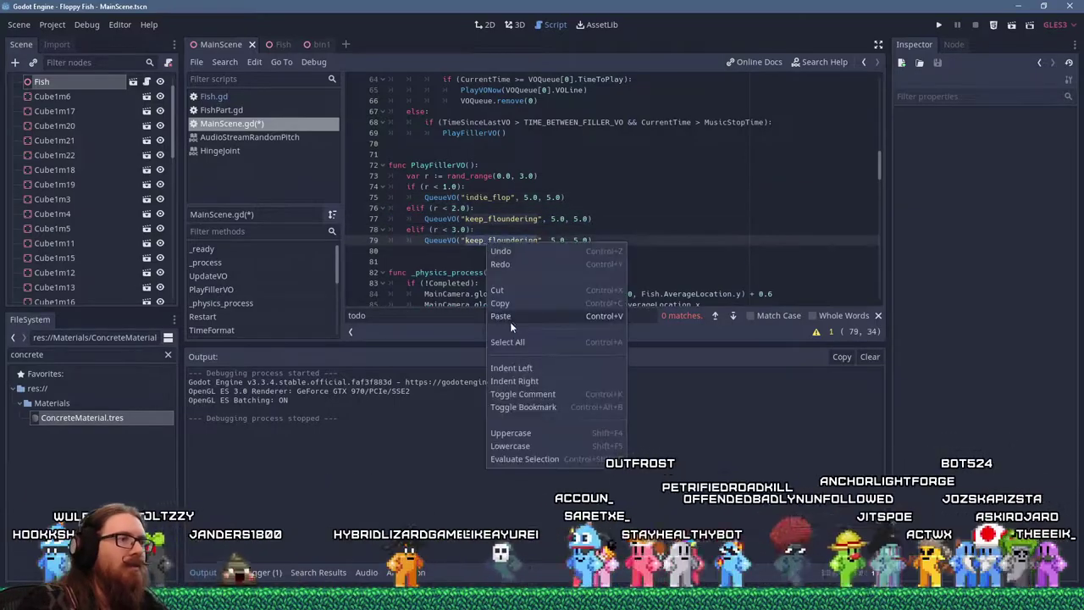
key("alt+Tab")
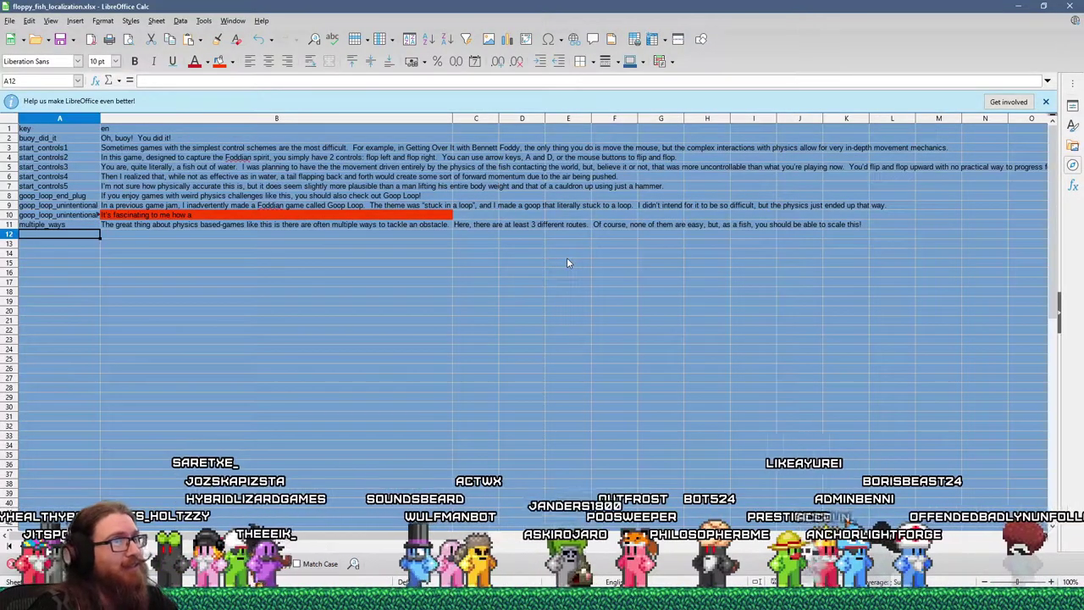
Add an indie_flop row in A12 with the English text 'There are so many games out there, and very few…'.
type("indie_flop")
key("Tab")
type("There are so many games out there, and very few ")
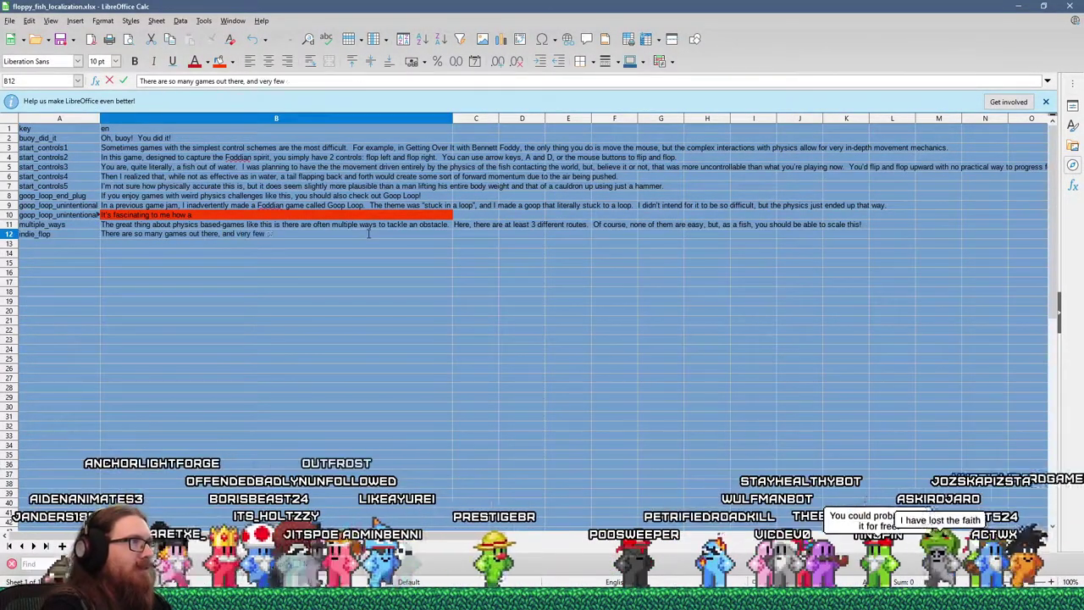
type("of them are actually widely known about.  Statistically spea")
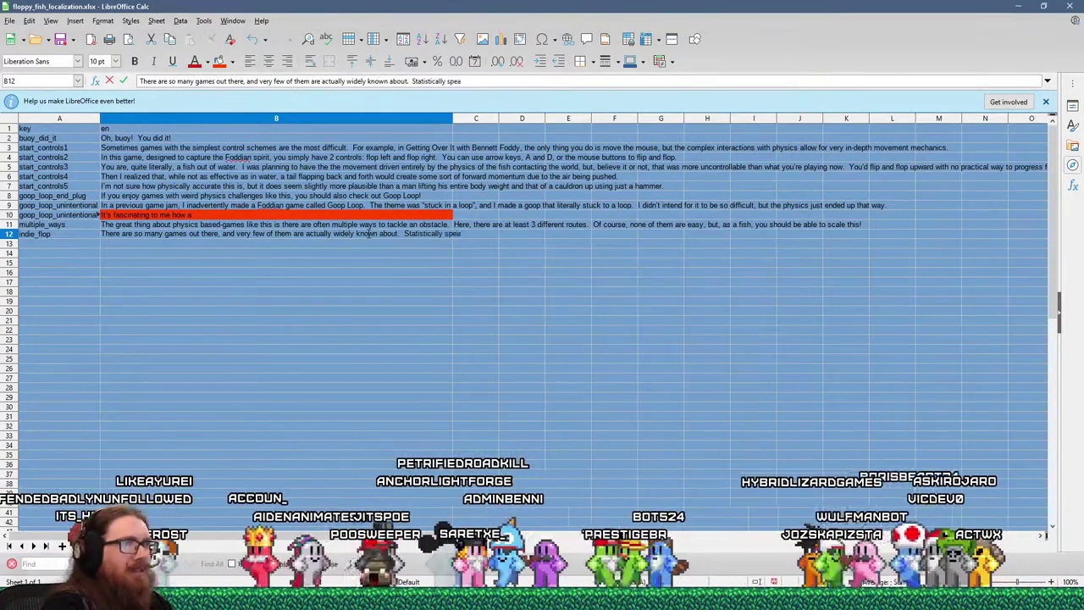
type("king, if I were to attempt to extend this game as a commercial product, it would likel")
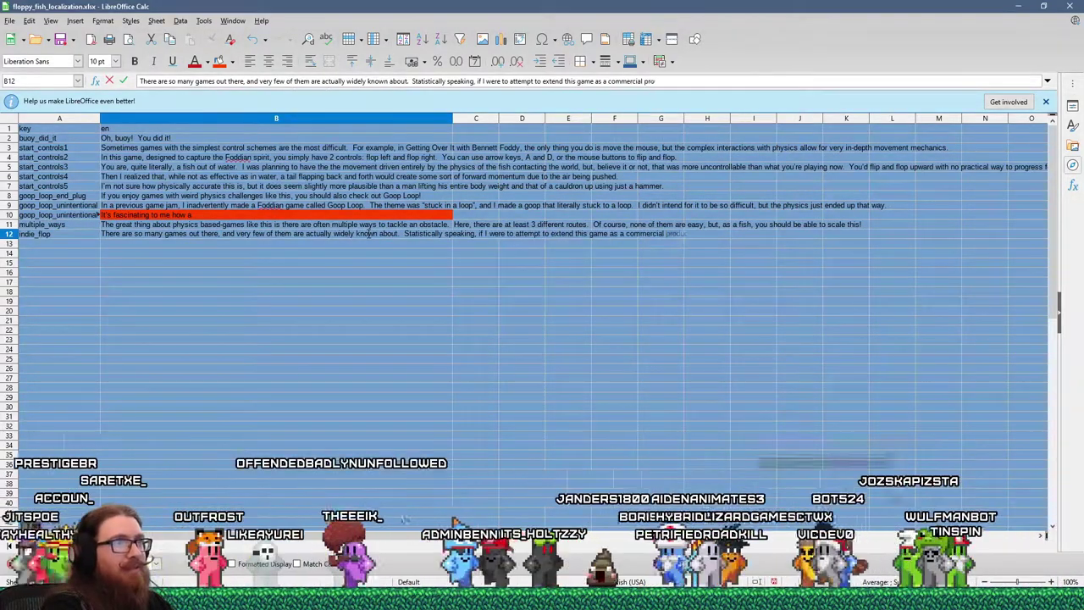
type("y... flop.")
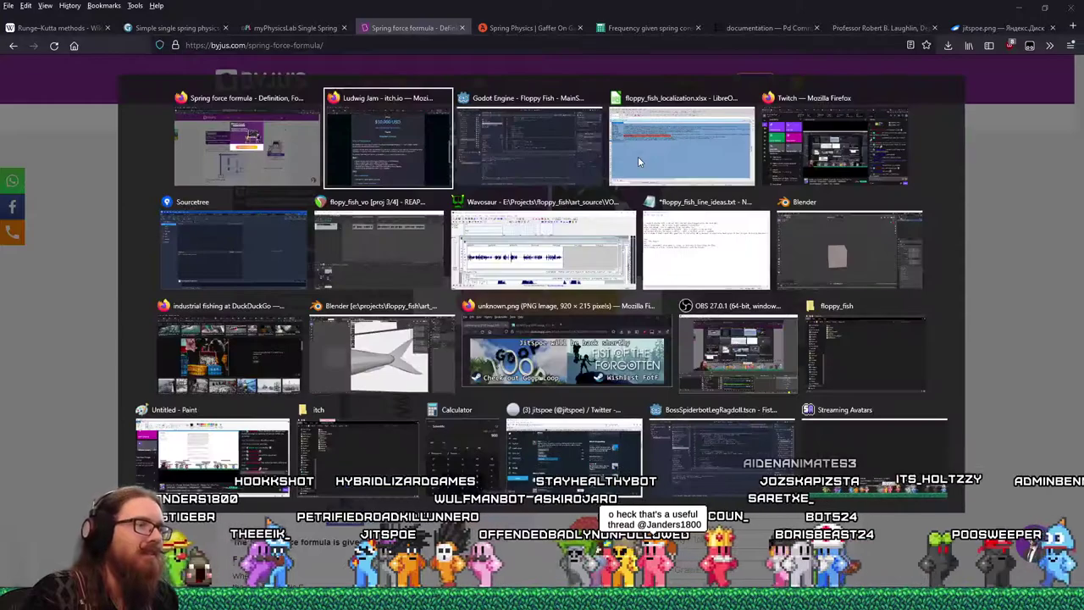
Cycle through the open windows to bring up Firefox's DuckDuckGo industrial fishing image results.
key("alt+Tab")
key("alt+Tab")
key("alt+Tab")
key("alt+Tab")
key("alt+Tab")
key("alt+Tab")
key("alt+Tab")
key("alt+Tab")
key("alt+Tab")
key("alt+Tab")
key("alt+Tab")
key("alt+Tab")
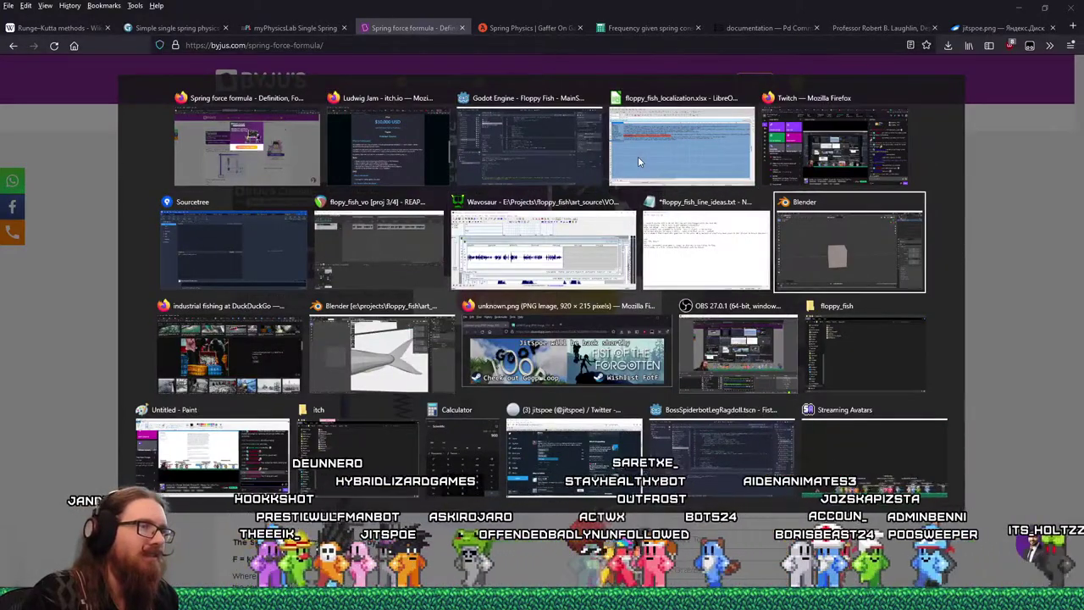
key("alt+Tab")
key("alt+Tab")
key("alt+Tab")
key("alt+Tab")
key("alt+Tab")
key("alt+Tab")
key("alt+Tab")
key("alt+Tab")
key("alt+Tab")
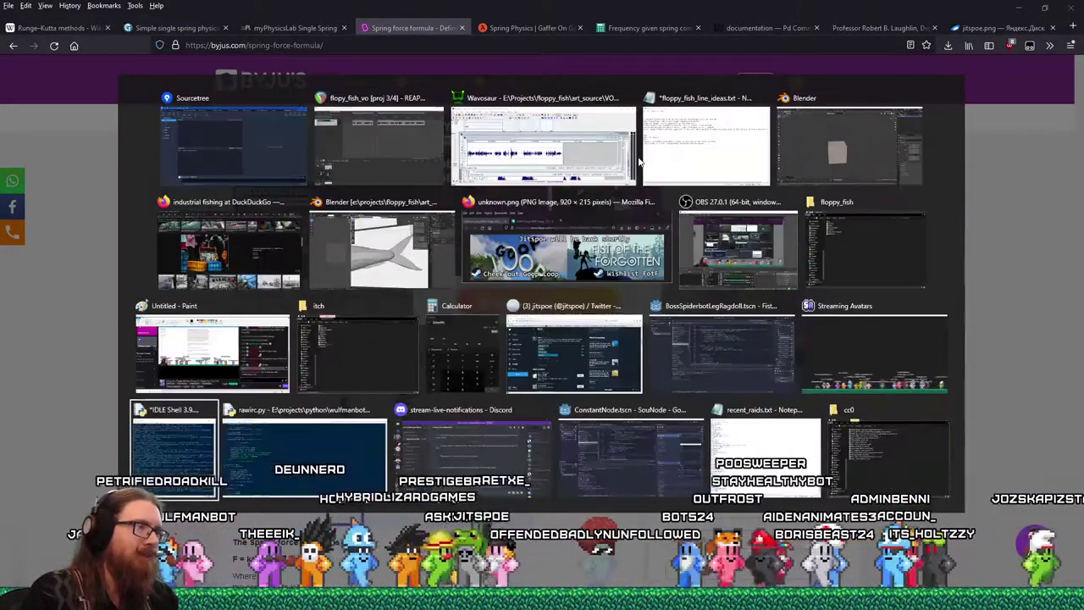
key("alt+Tab")
key("alt+Tab")
key("alt+Tab")
key("alt+Tab")
key("alt+Tab")
key("alt+Tab")
key("alt+Tab")
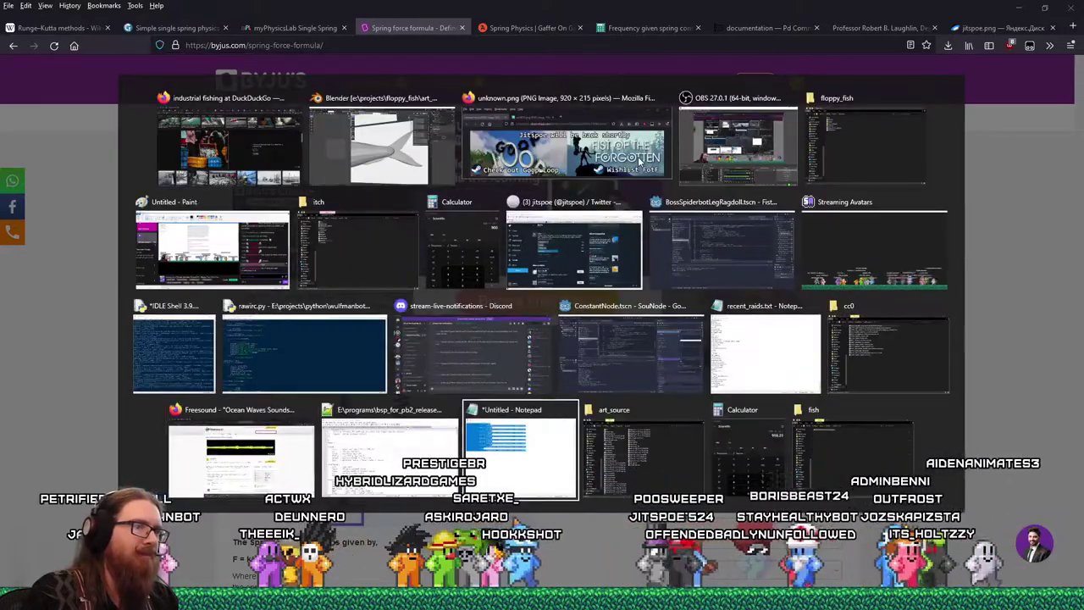
key("alt+Tab")
key("alt+Tab")
key("alt+Tab")
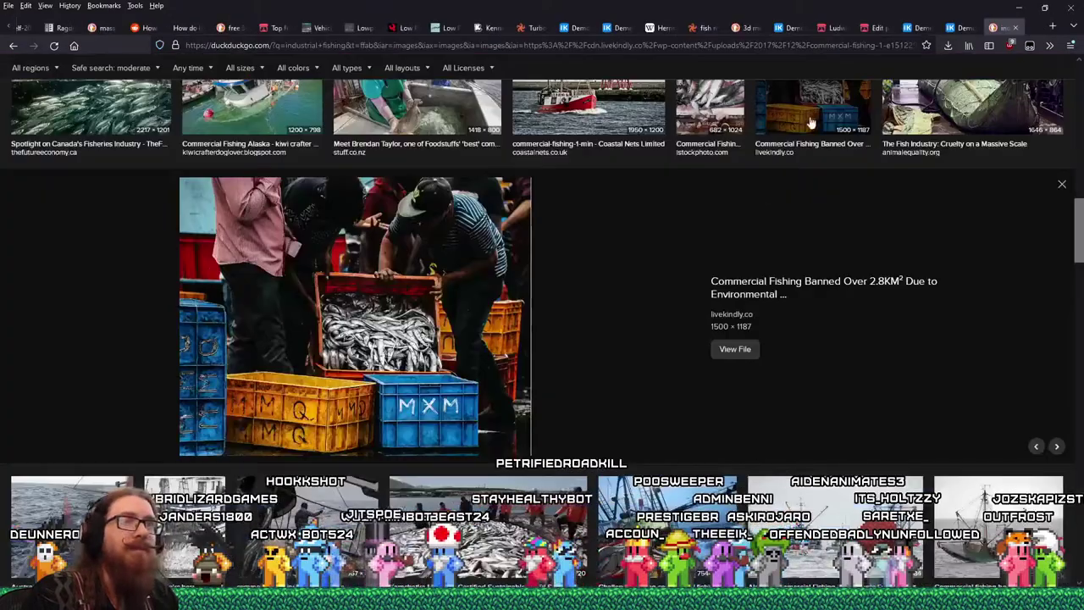
Zip FWOP.exe and FWOP.pck from exports/itch/windows and upload FWOP_windows.zip to the itch.io game.
left_click(830, 28)
left_click(873, 28)
scroll(503, 382, "down", 10)
scroll(503, 381, "down", 1)
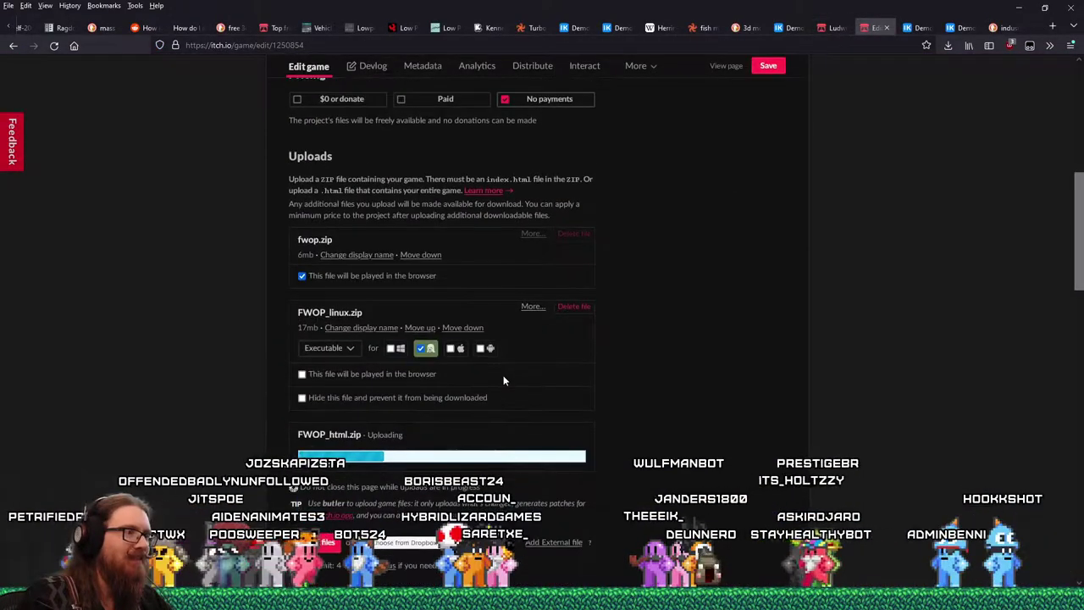
left_click(331, 474)
left_click(528, 182)
double_click(375, 244)
key("ctrl+a")
right_click(367, 234)
left_click(402, 263)
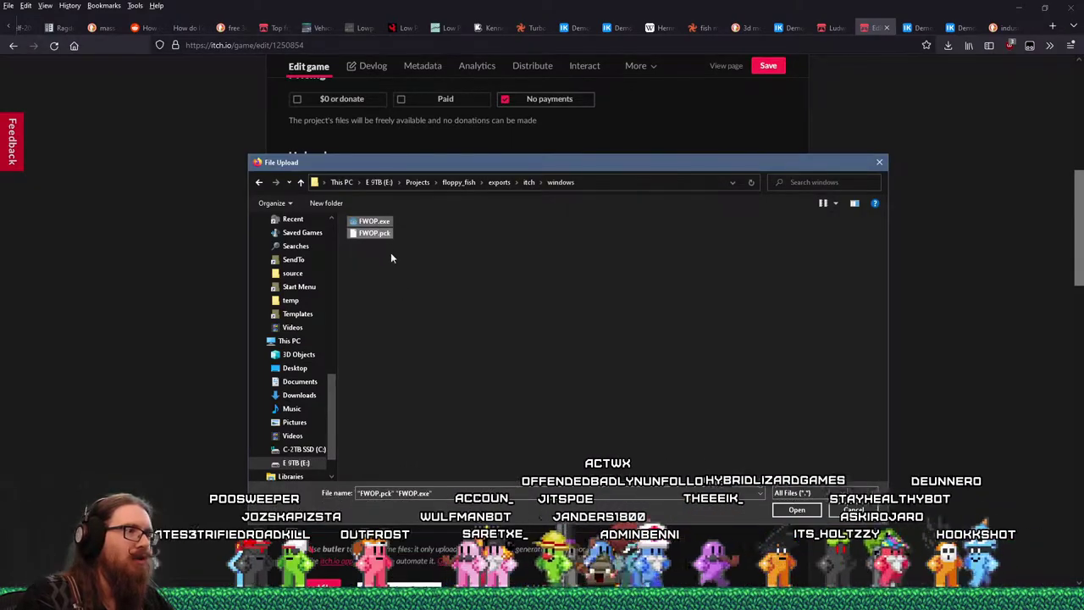
key("Return")
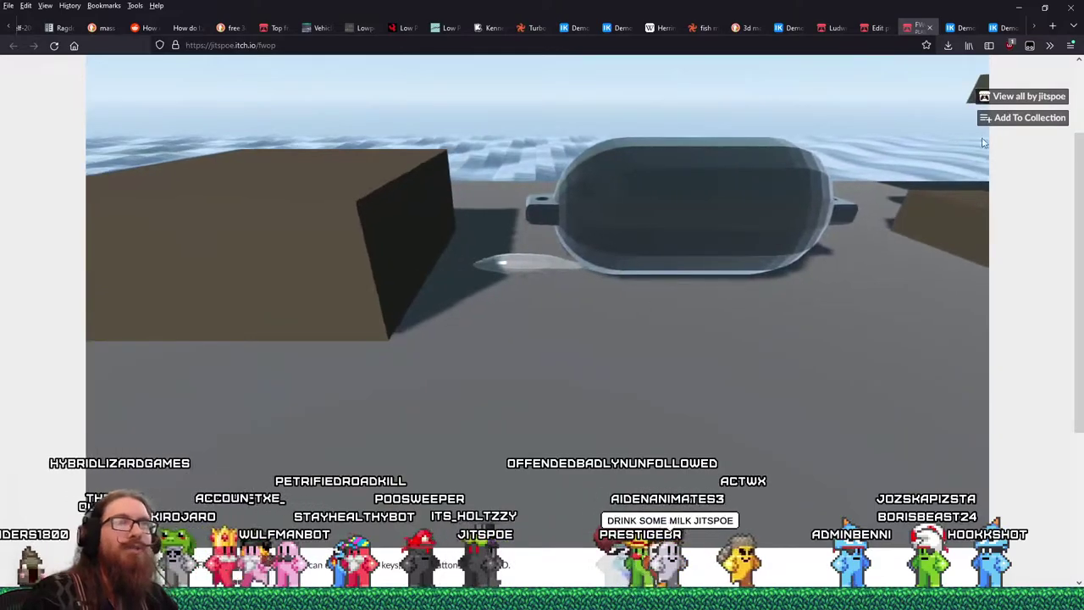
Back in Godot, orbit around the fish and track, then test-run the game with F5.
key("alt+Tab")
middle_click_drag(527, 217, 575, 226)
key("F5")
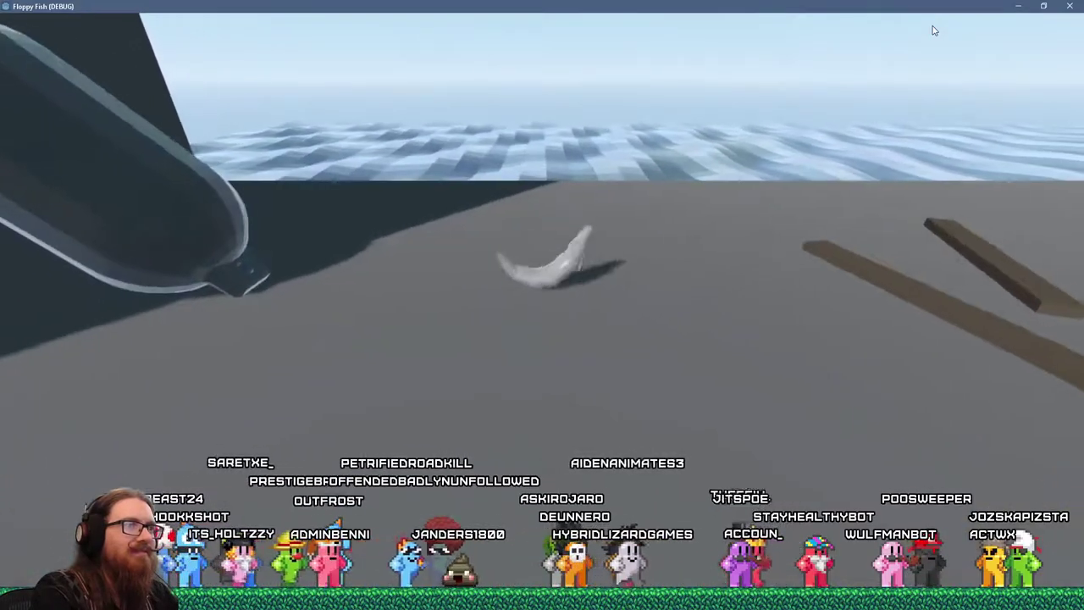
key("F8")
Start saving the HTML5 export from Project > Export, bringing up options to create a new folder.
left_click(52, 23)
left_click(68, 85)
left_click(440, 484)
right_click(521, 344)
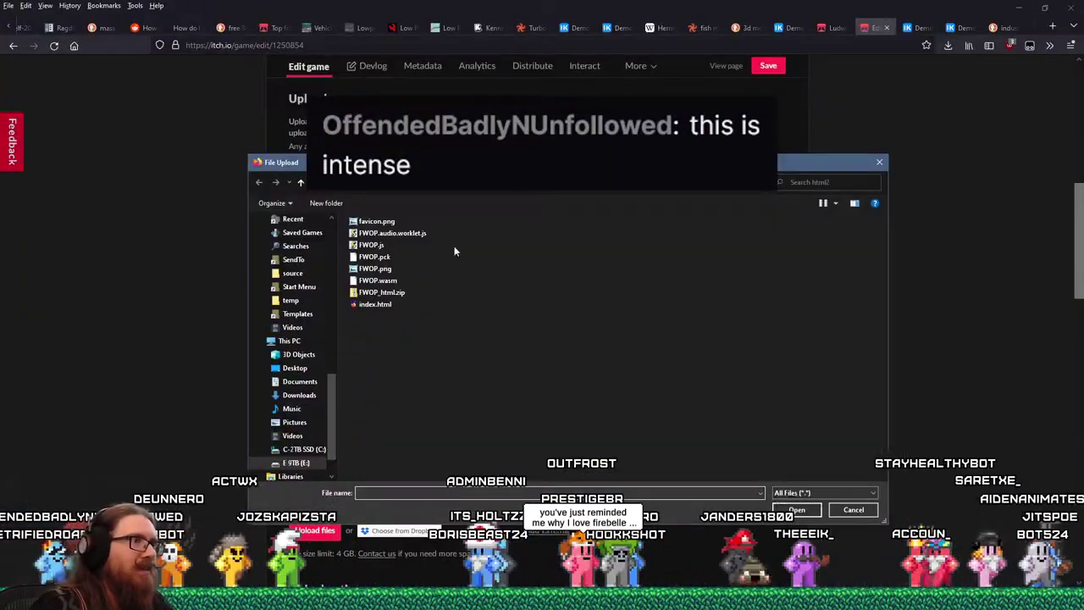
right_click(368, 217)
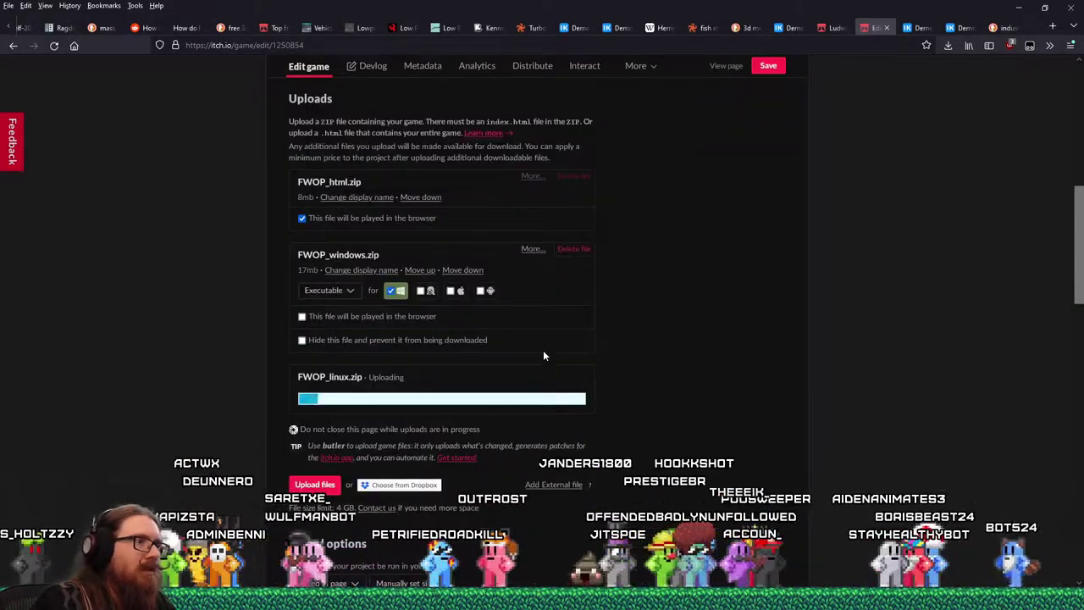
scroll(543, 350, "down", 5)
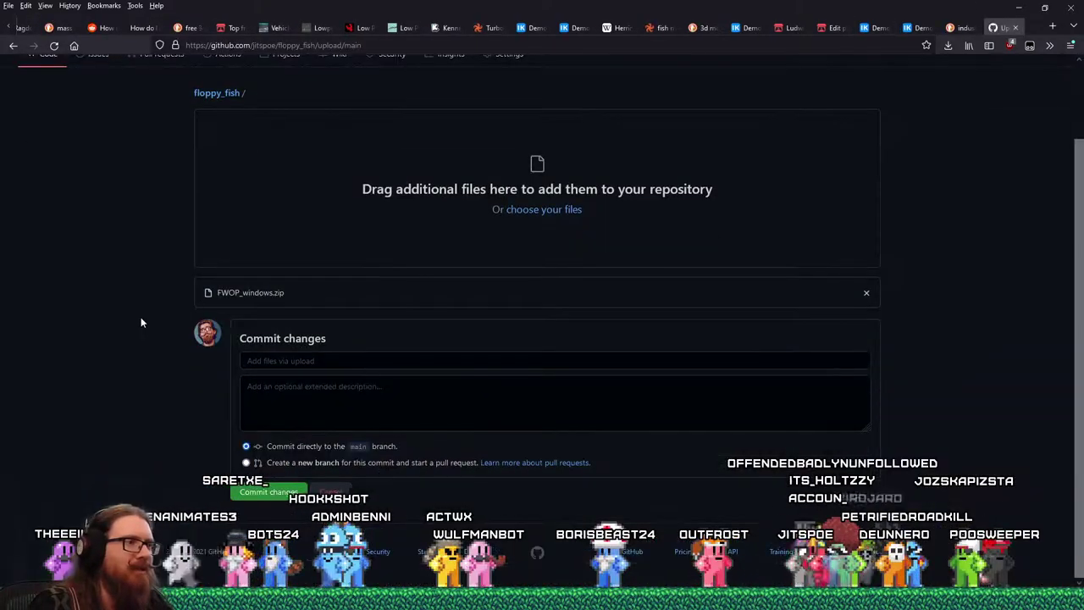
Open the floppy_fish repository's Releases page, then go to the Ludwig Jam submit form.
scroll(142, 322, "up", 2)
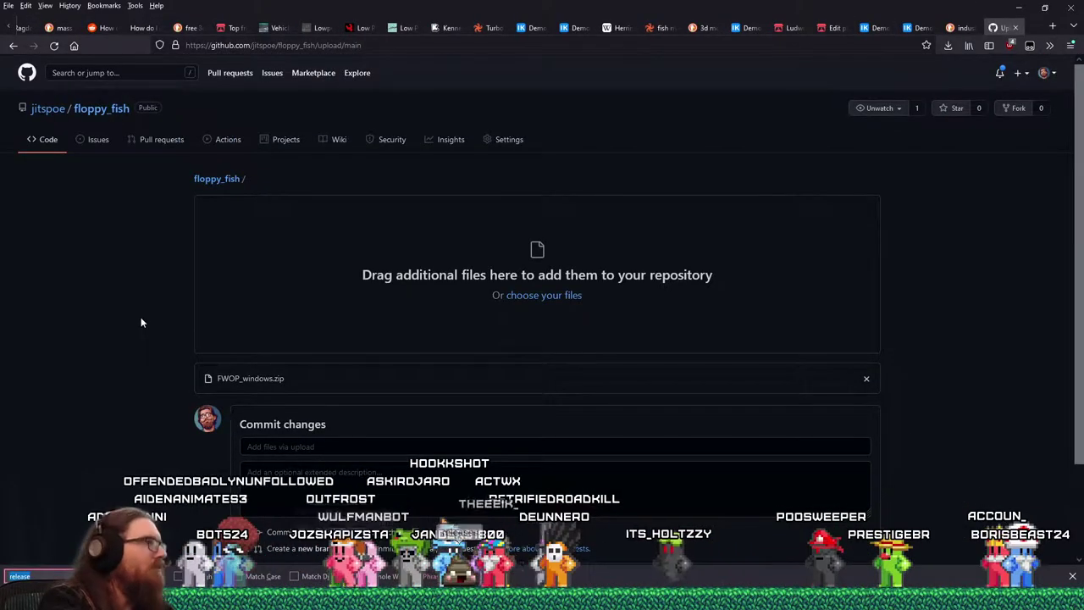
type("repo")
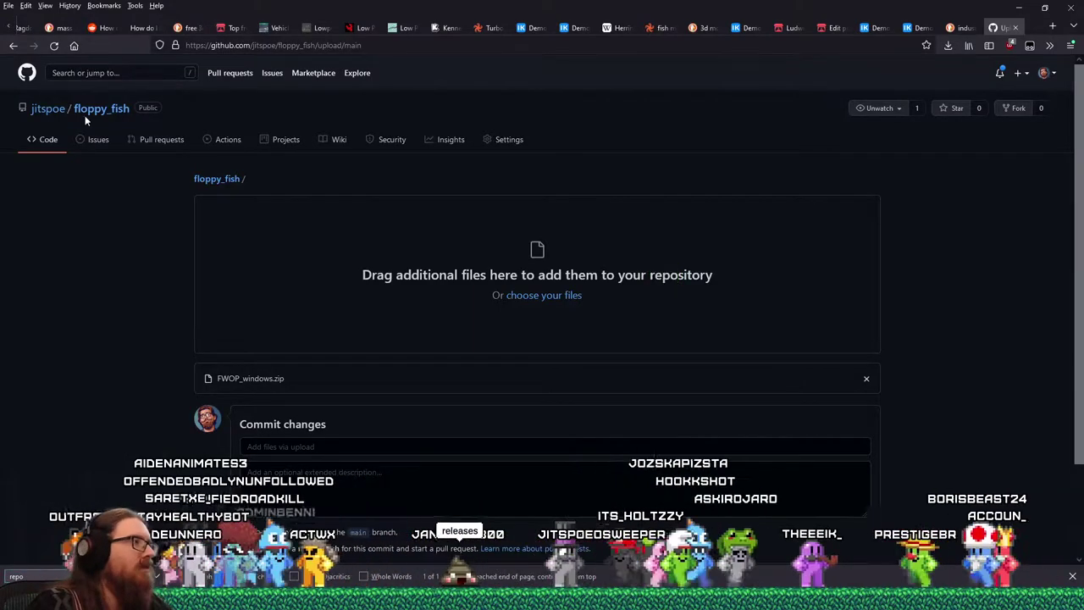
left_click(91, 109)
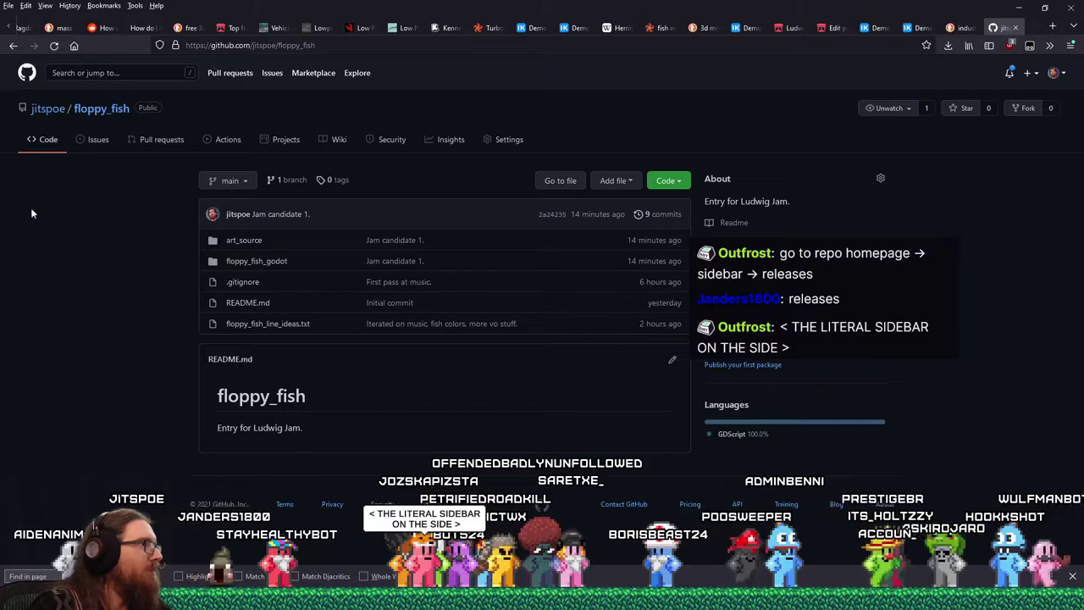
left_click(52, 274)
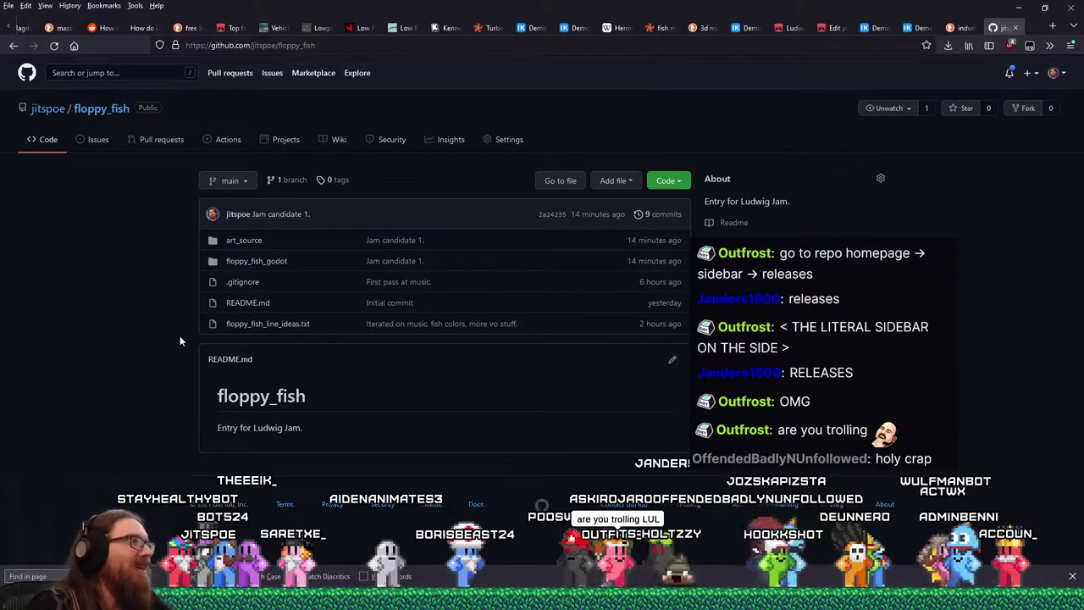
left_click_drag(72, 233, 80, 285)
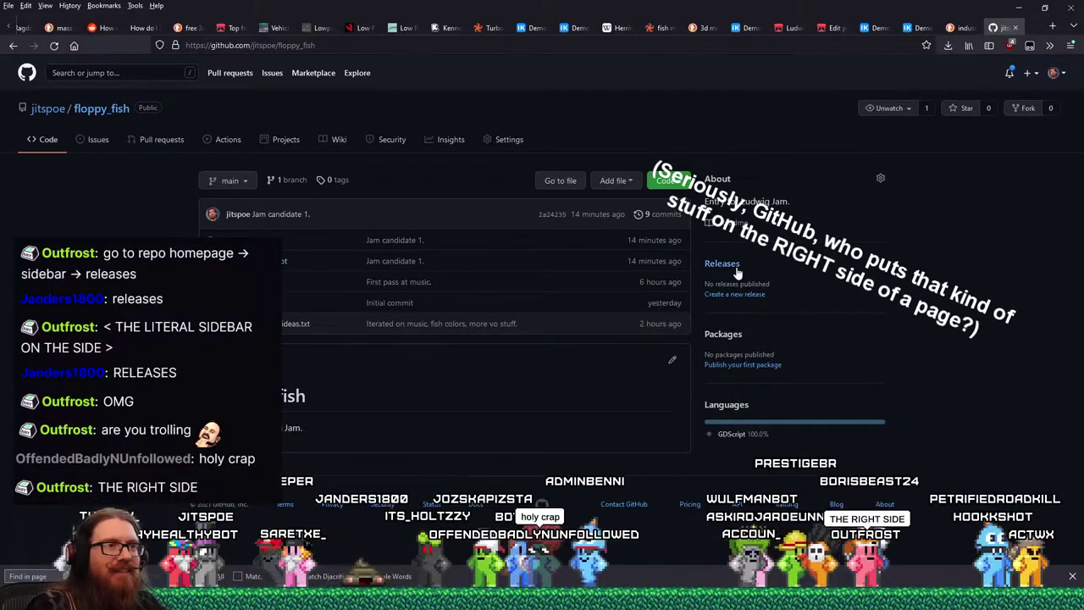
left_click(737, 269)
left_click(789, 28)
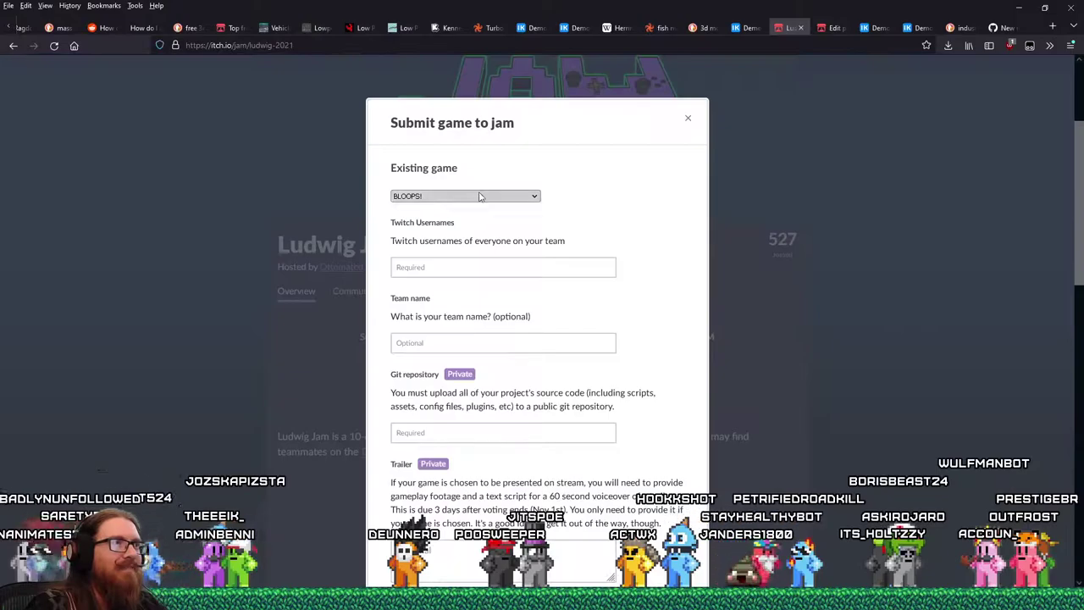
Choose FWOP as the existing game in the jam form and start on the Twitch usernames field.
left_click(480, 196)
key("Escape")
key("Escape")
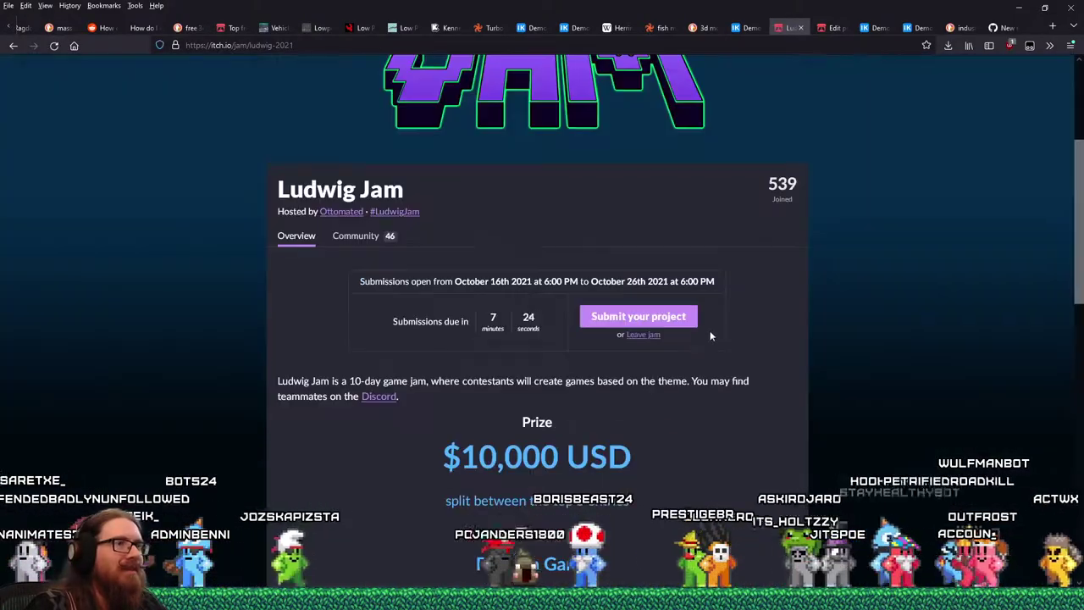
left_click(686, 318)
left_click(480, 197)
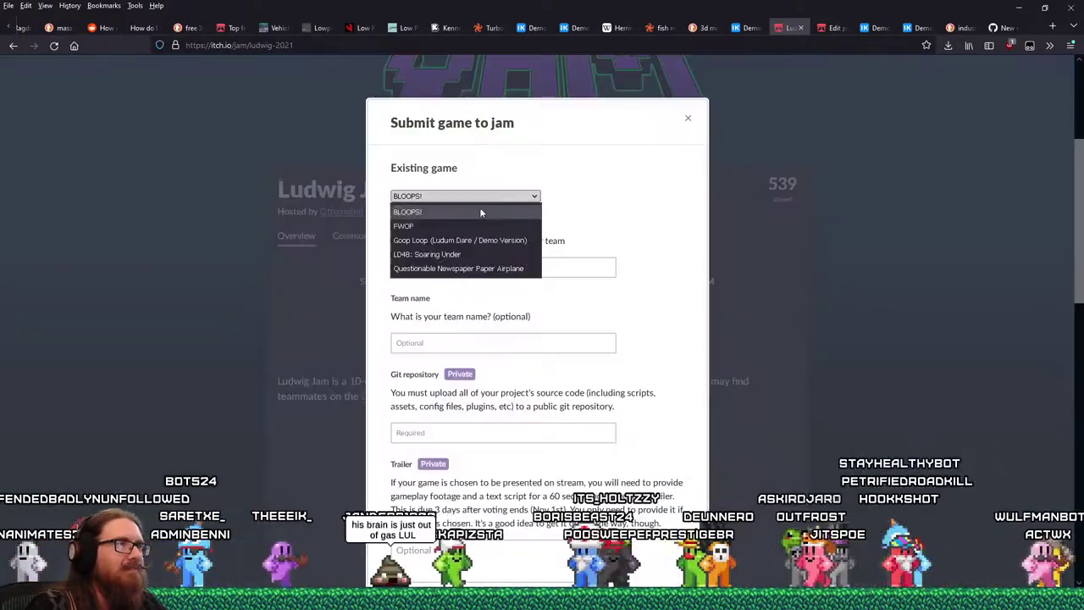
left_click(482, 226)
left_click(484, 266)
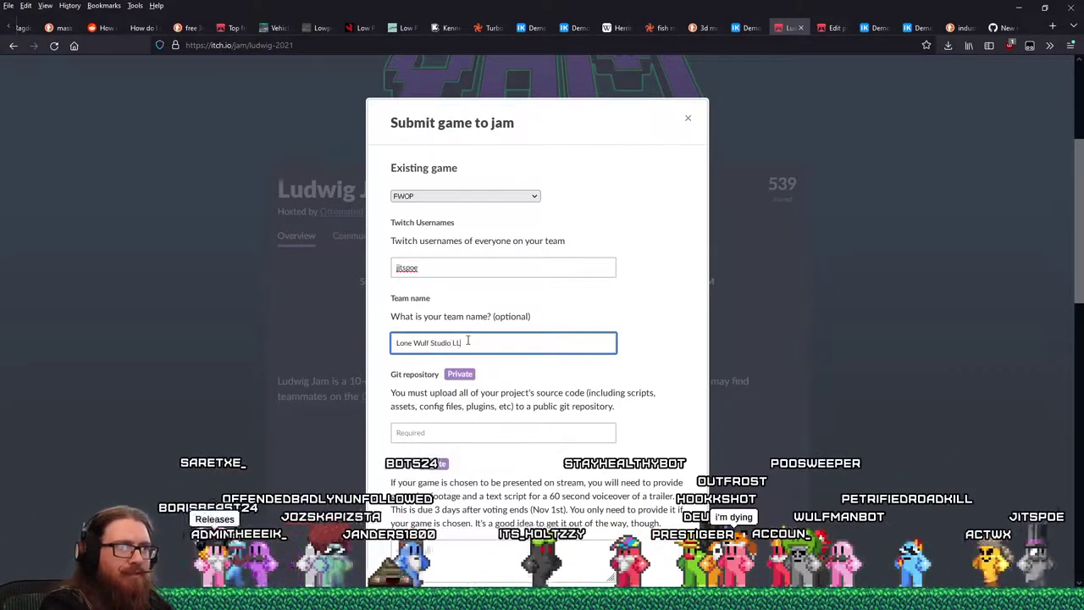
Paste the floppy_fish GitHub repository URL into the Git repository field and submit FWOP.
left_click(999, 28)
left_click(292, 45)
right_click(293, 45)
left_click(314, 96)
left_click(790, 28)
key("ctrl+v")
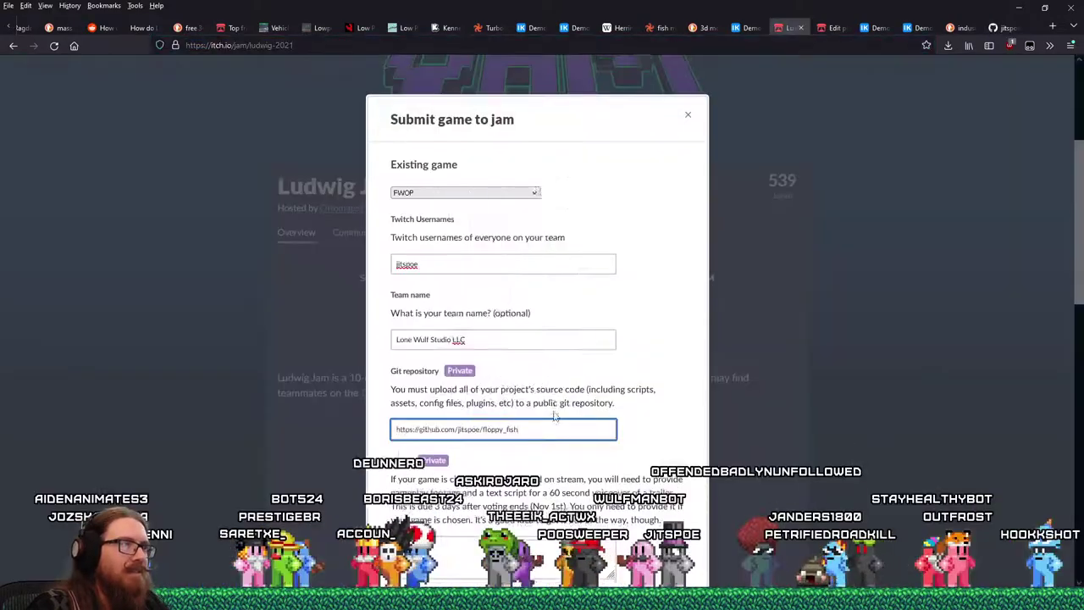
scroll(412, 387, "down", 3)
left_click(411, 382)
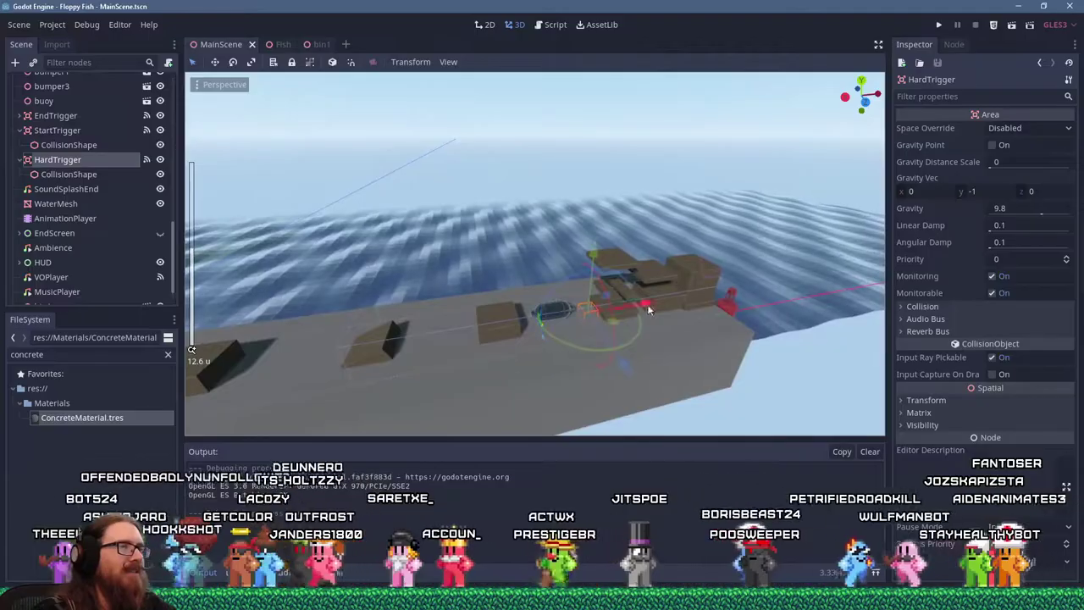
Select HardTrigger's CollisionShape, swing the view close to the box and buoy, then playtest with F5.
left_click(340, 351)
middle_click_drag(339, 351, 543, 239)
key("F5")
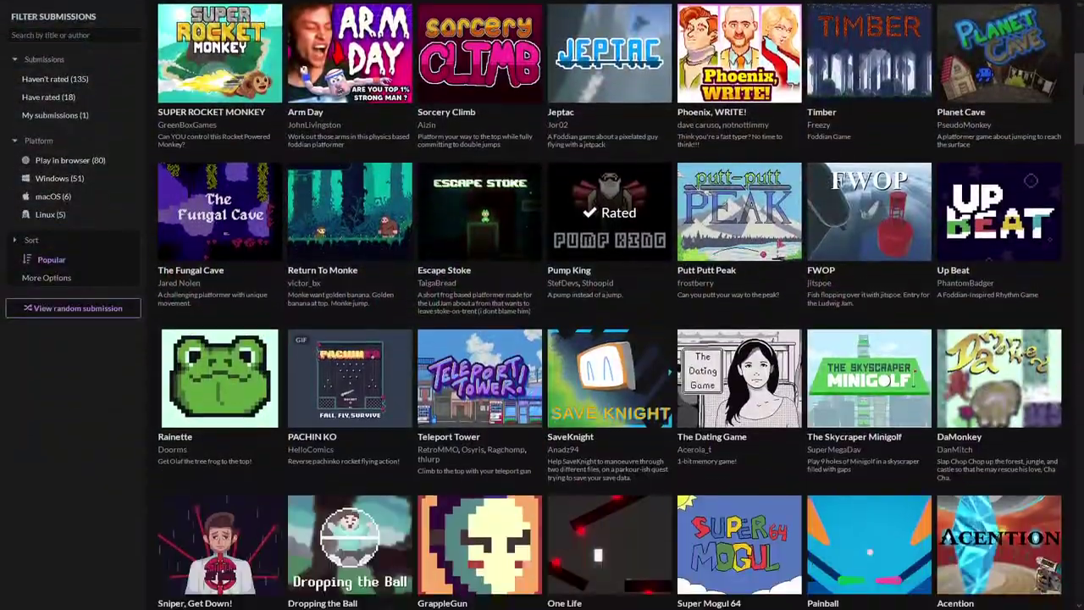
scroll(610, 314, "down", 5)
scroll(610, 313, "down", 20)
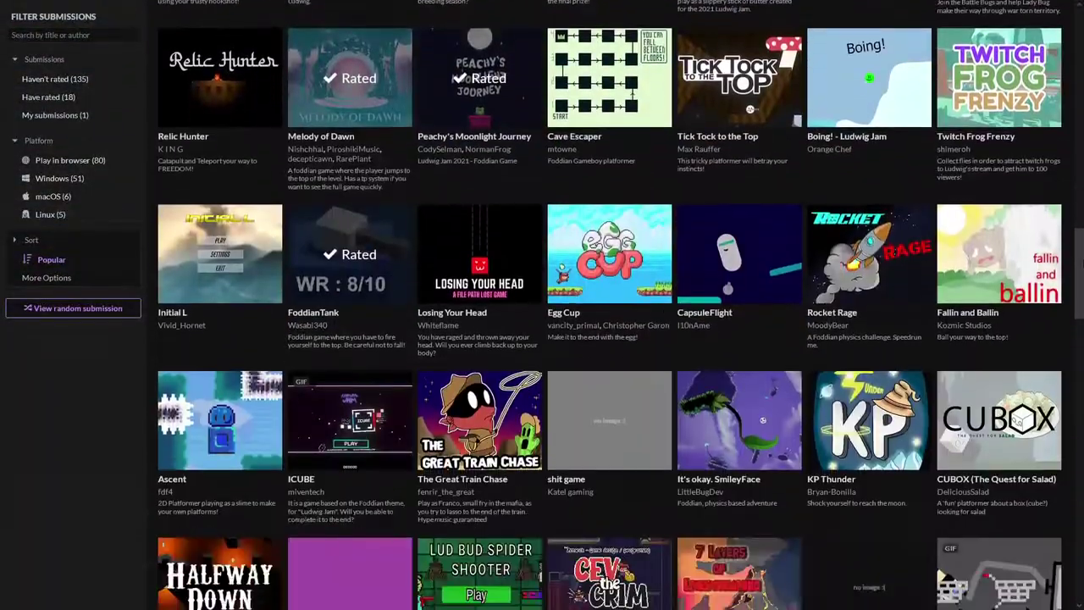